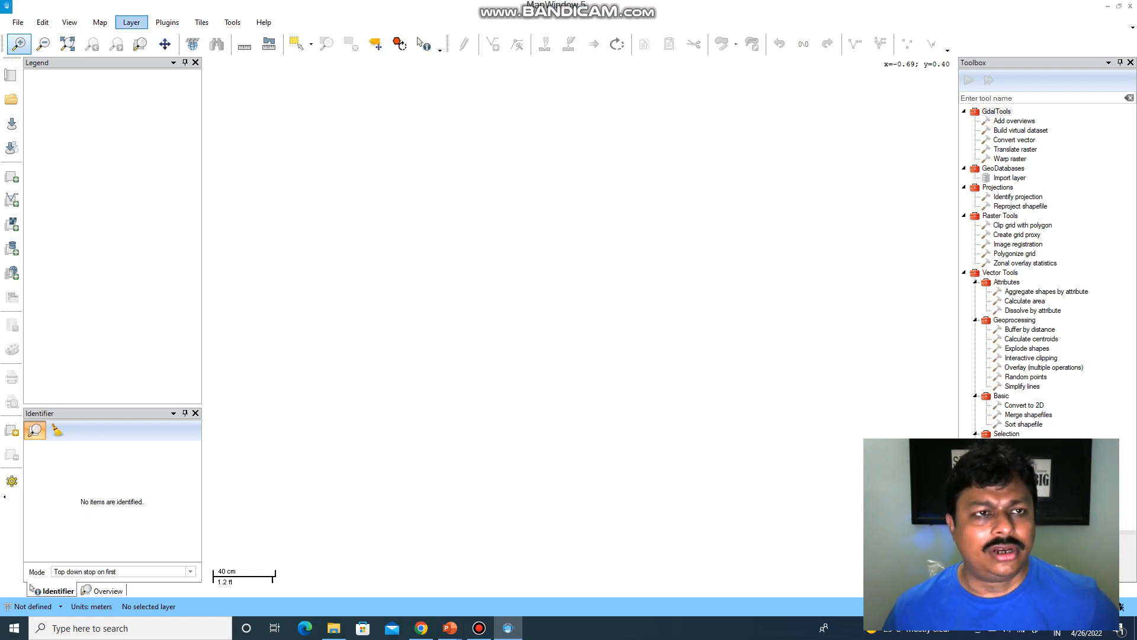
# Step: Set the map projection to WGS 84 / World Mercator
pyautogui.press('Left')
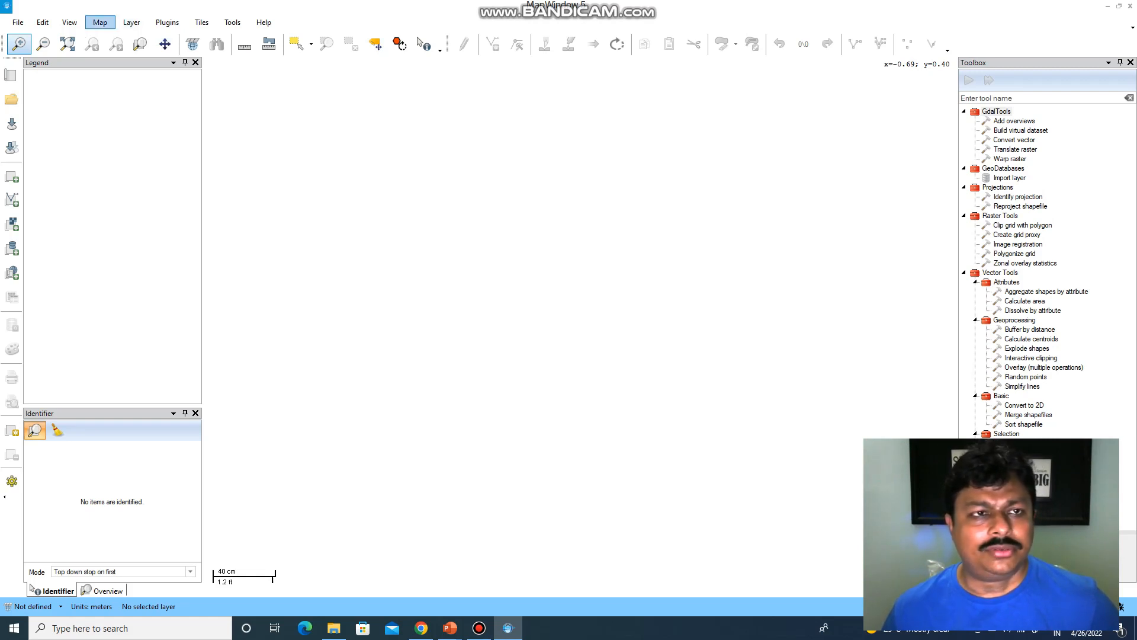
pyautogui.press('Escape')
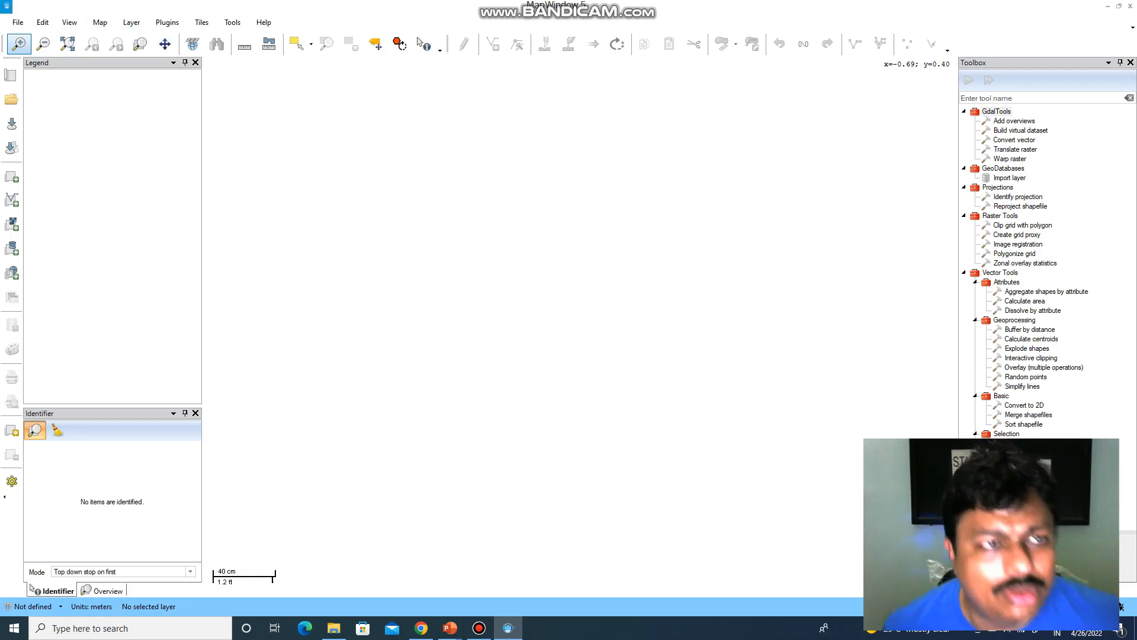
pyautogui.click(101, 22)
pyautogui.press('Down')
pyautogui.press('Down')
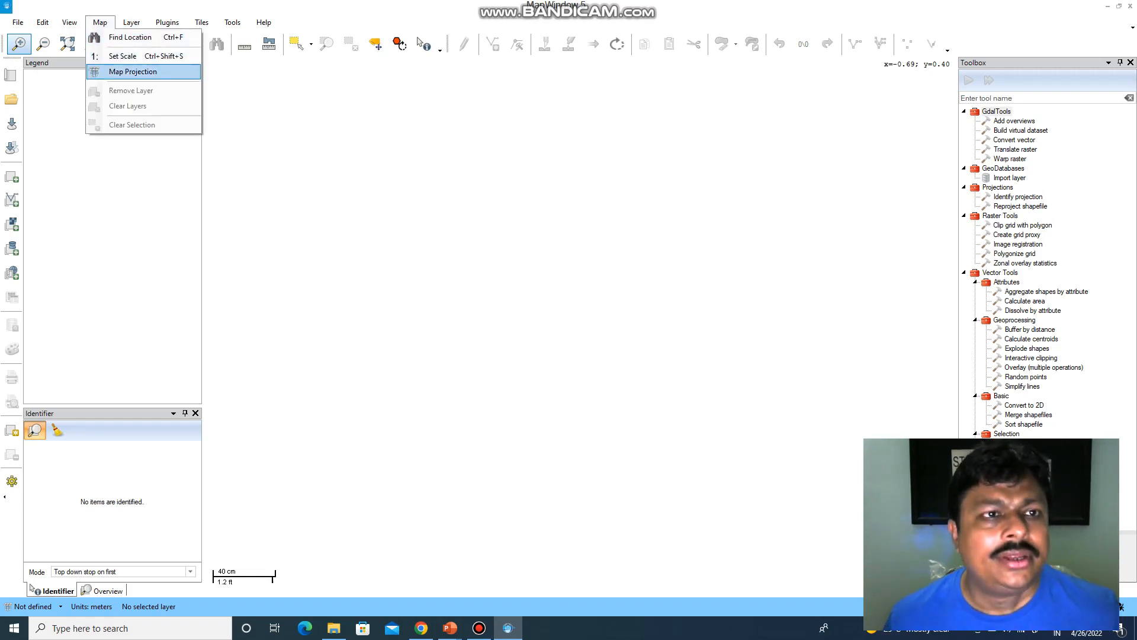
pyautogui.press('Return')
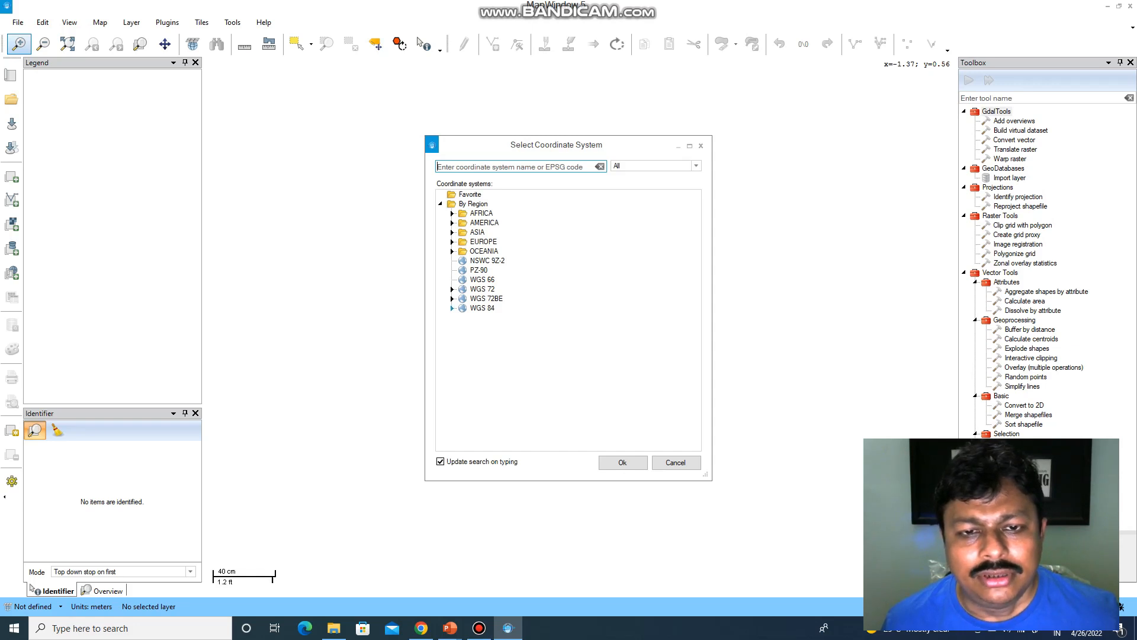
pyautogui.click(452, 308)
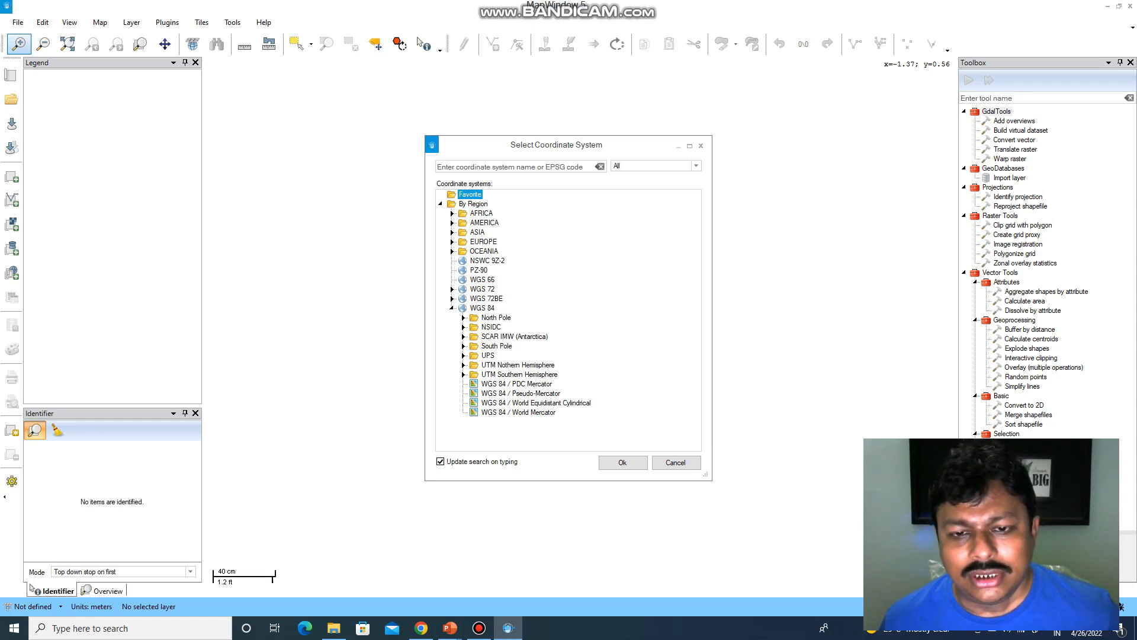
pyautogui.click(518, 412)
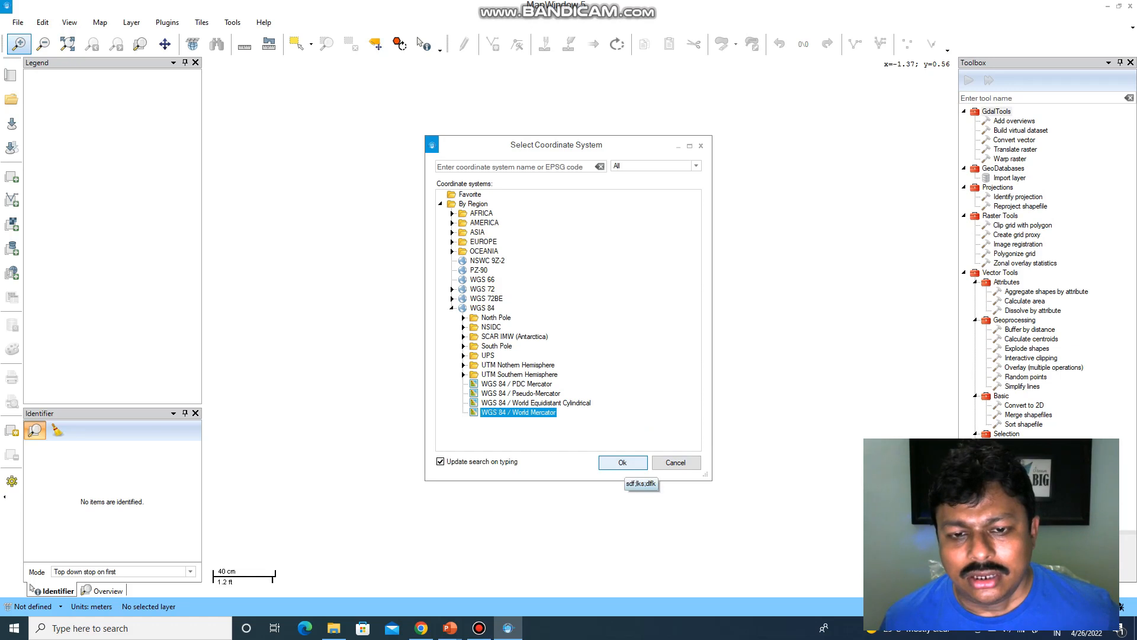
pyautogui.click(622, 462)
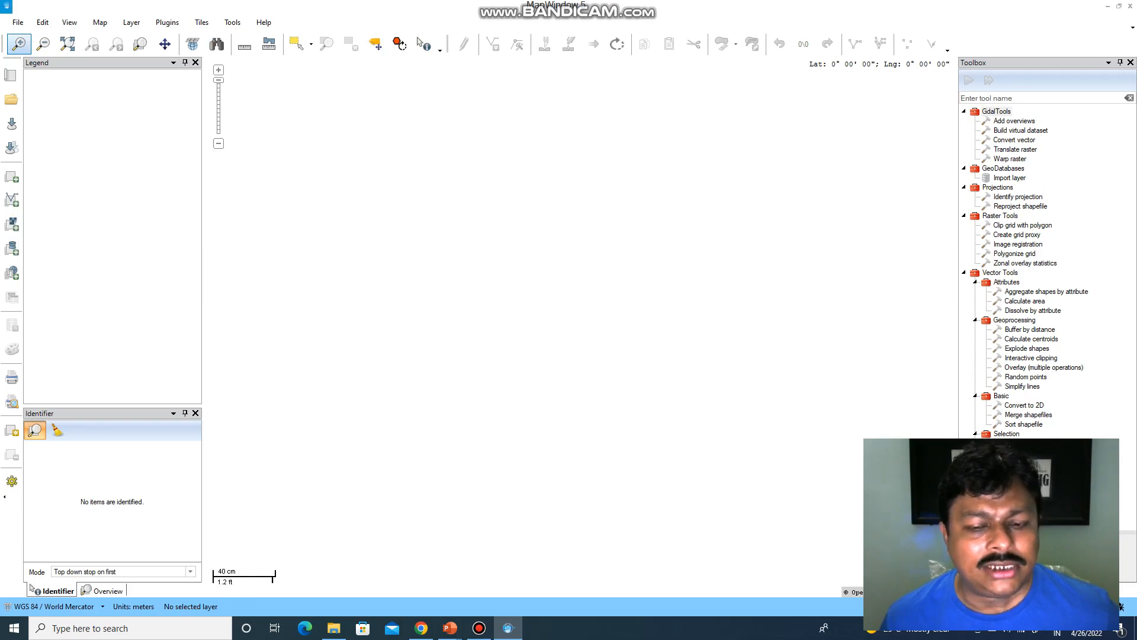
# Step: Try to add the image map_chart_267c.png from the RS and GIS folder as a raster layer
pyautogui.click(11, 224)
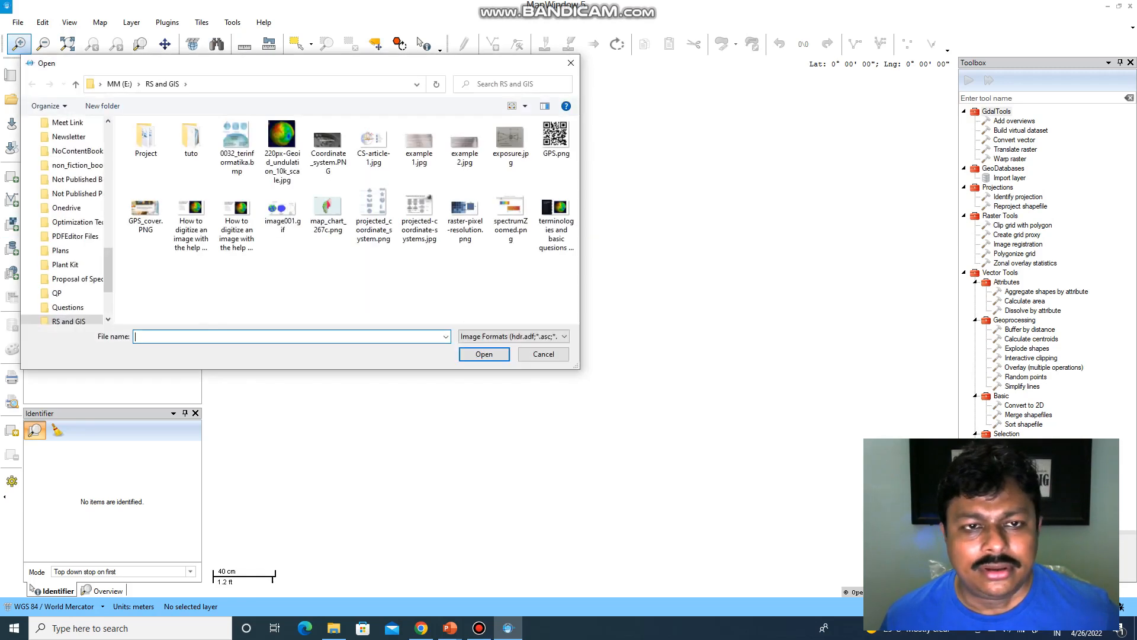
pyautogui.click(327, 210)
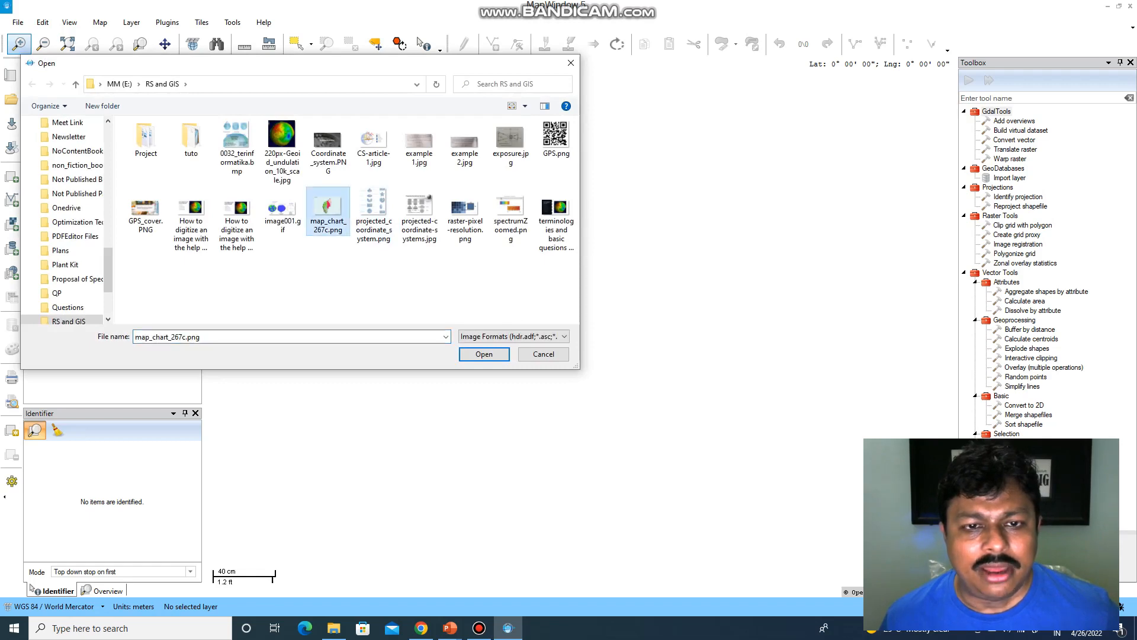
pyautogui.press('Return')
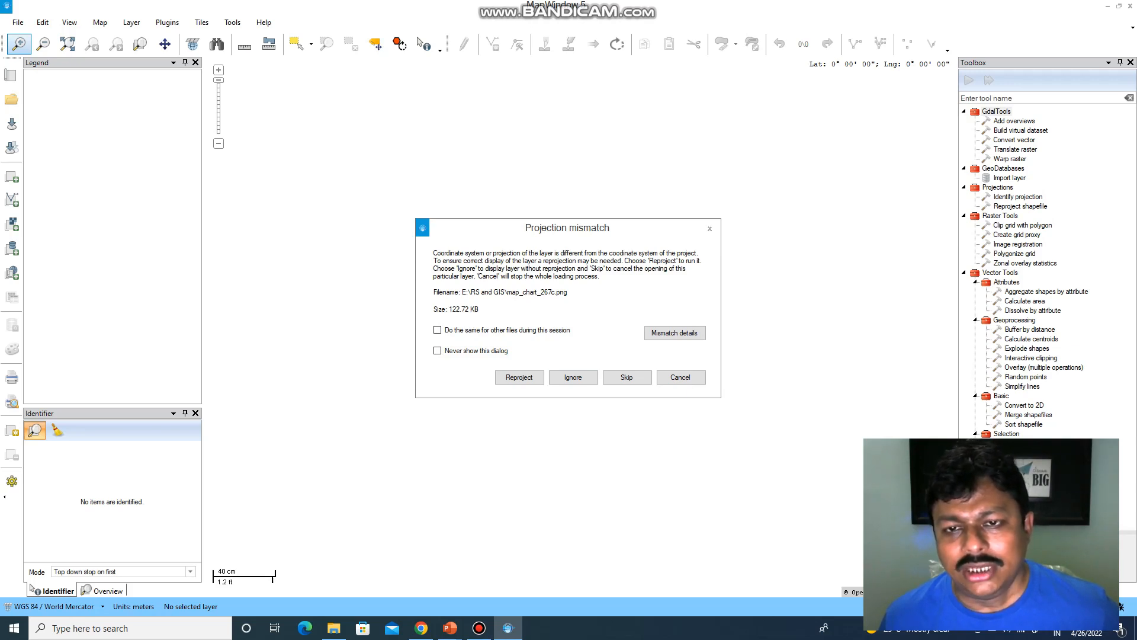
pyautogui.press('Return')
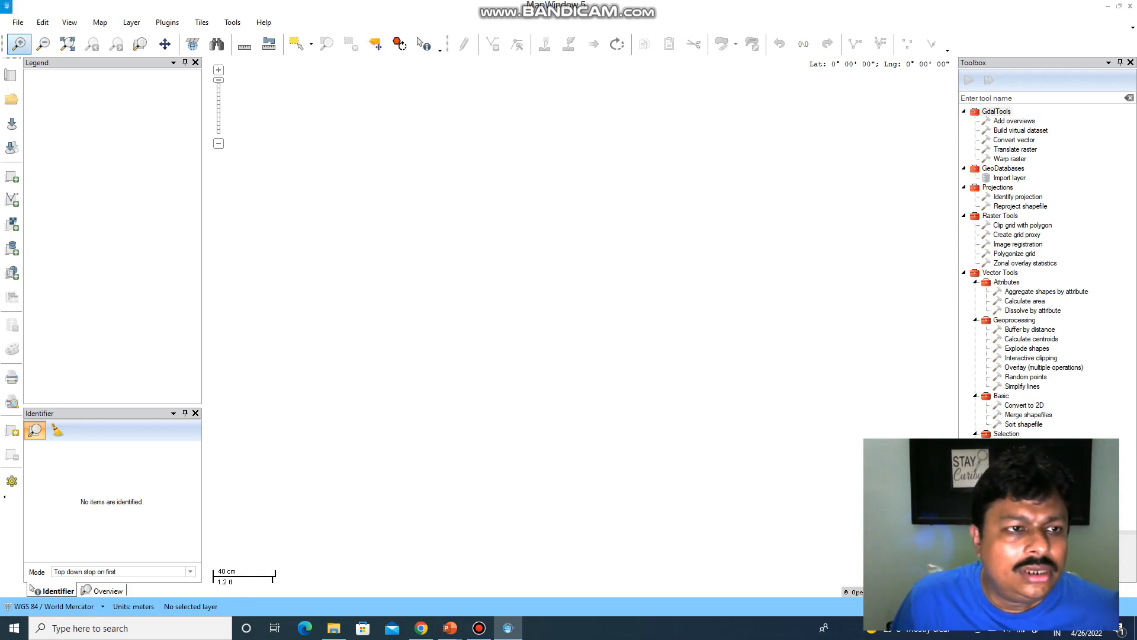
# Step: Add map_chart_267c.png from the RS and GIS folder as a raster layer, ignoring the projection mismatch
pyautogui.click(11, 224)
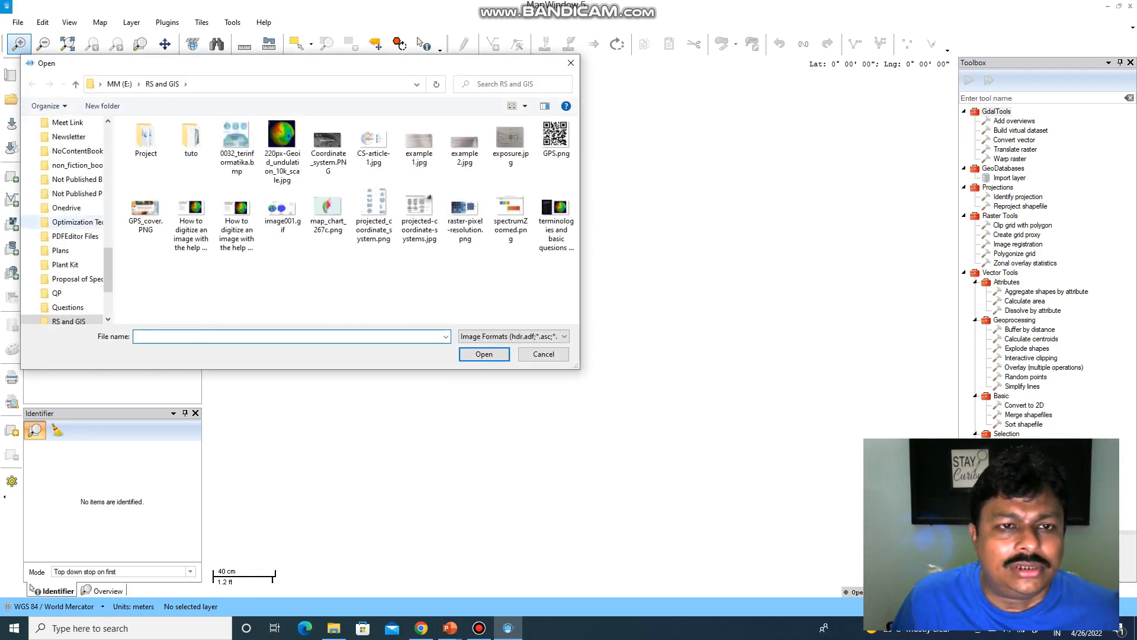
pyautogui.click(327, 210)
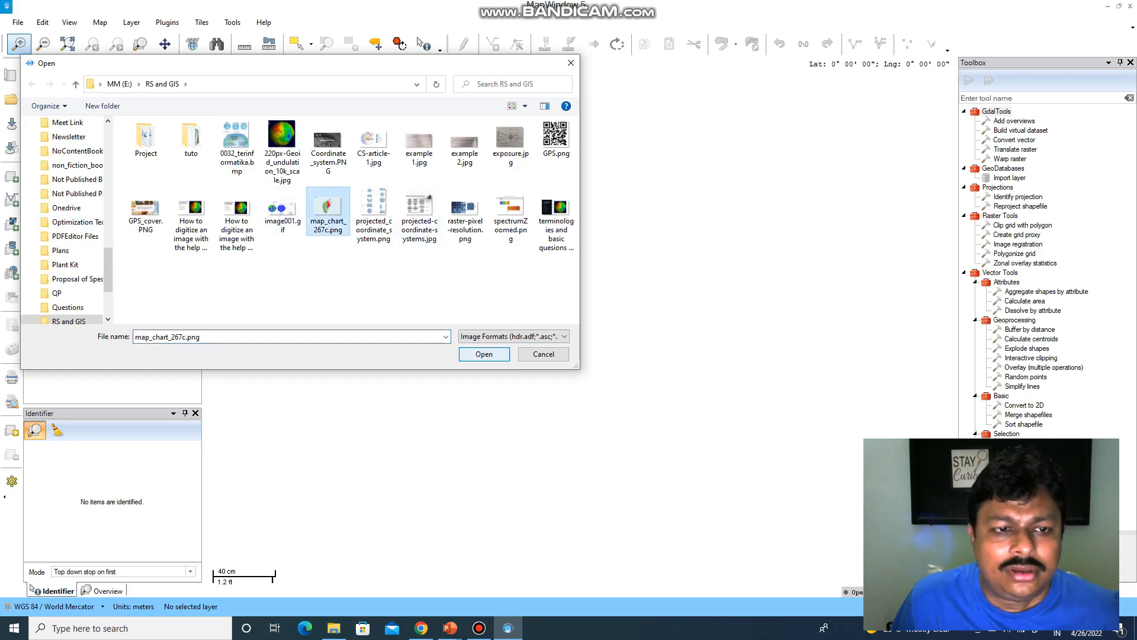
pyautogui.press('Return')
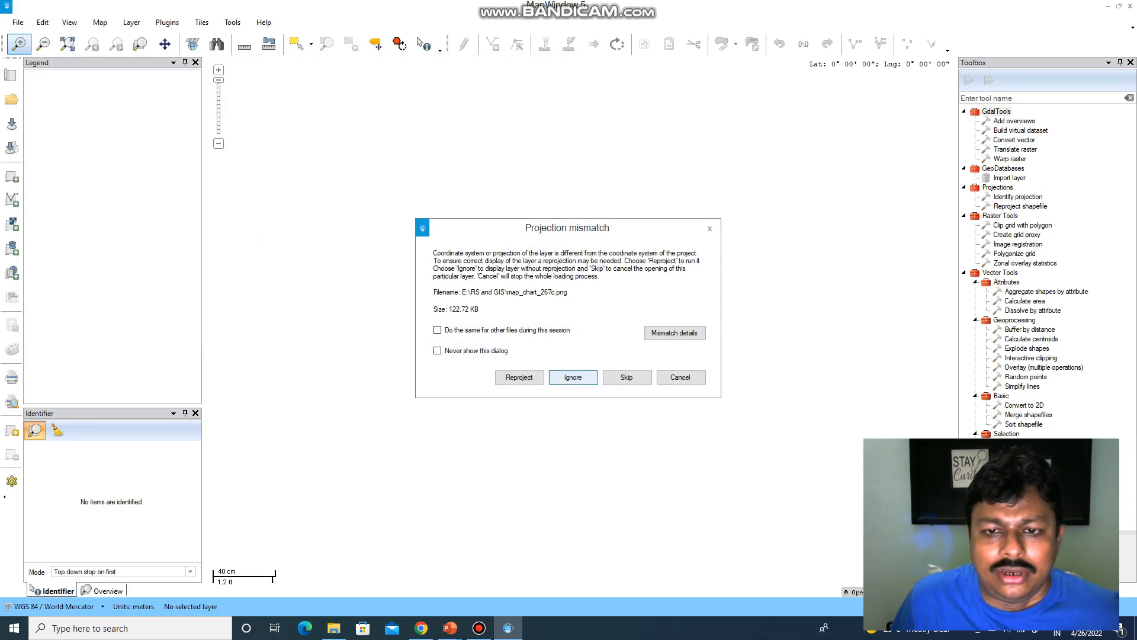
pyautogui.click(572, 377)
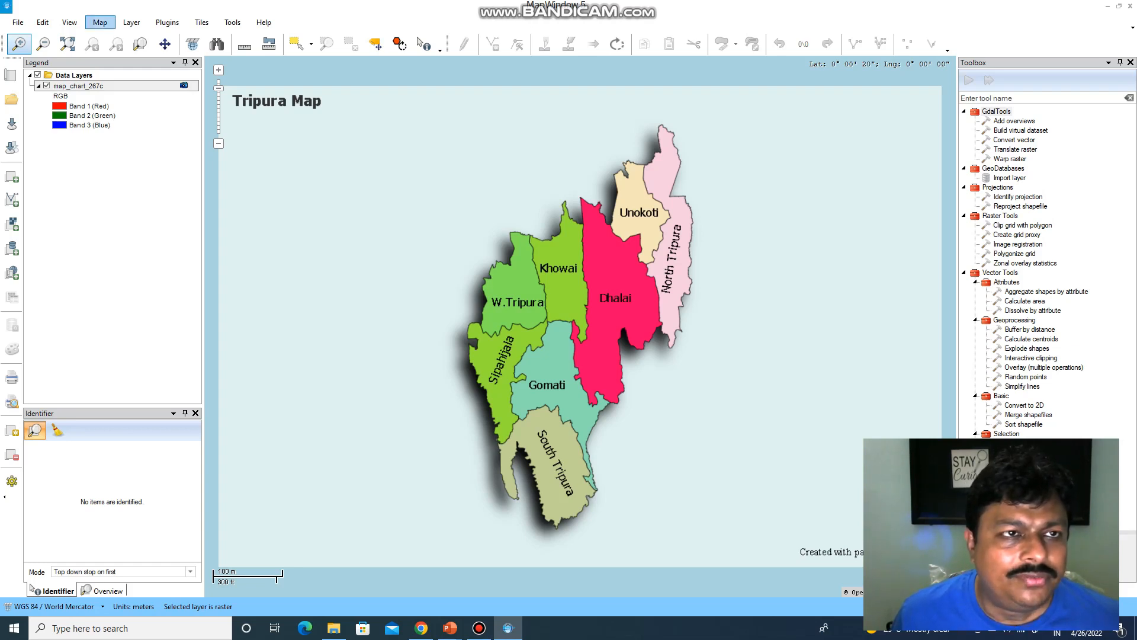
pyautogui.click(100, 22)
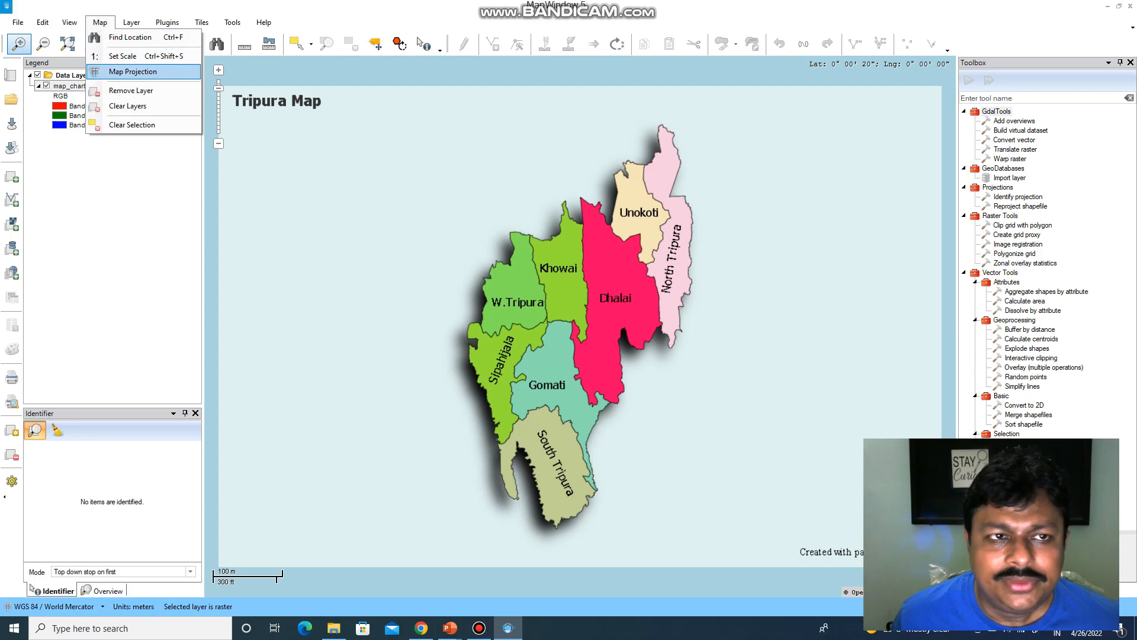
pyautogui.click(131, 190)
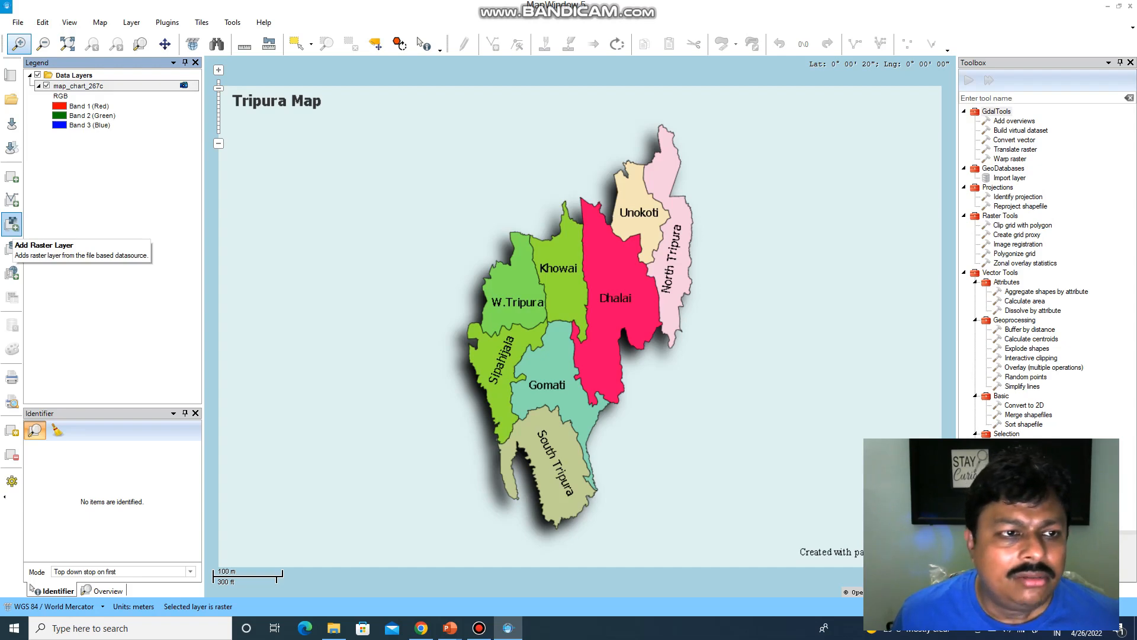
pyautogui.click(12, 224)
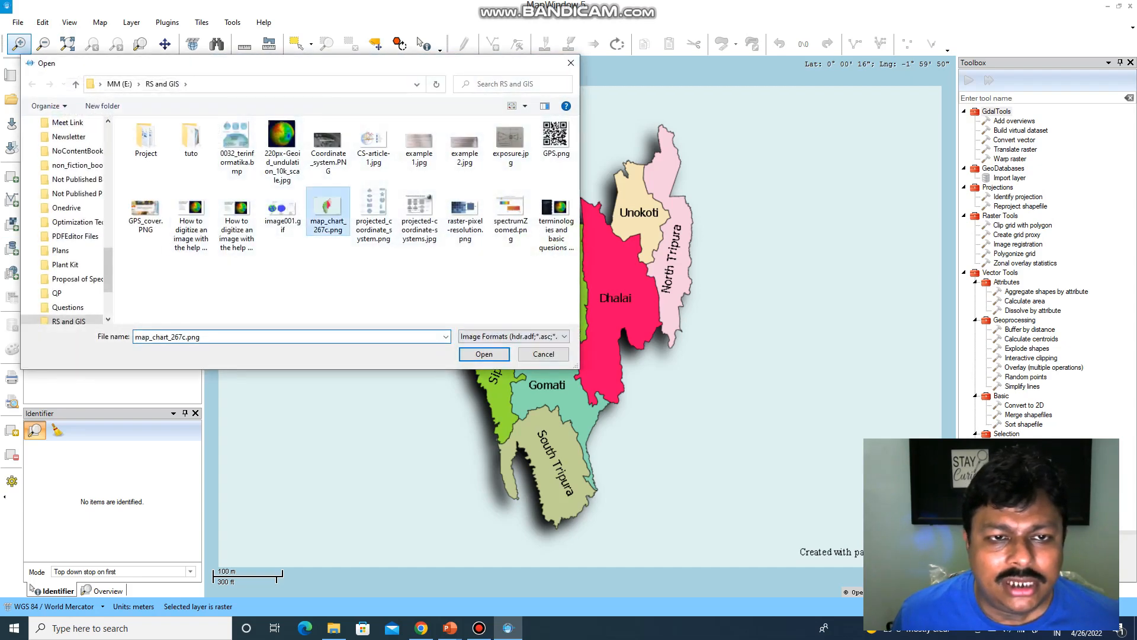
pyautogui.press('Return')
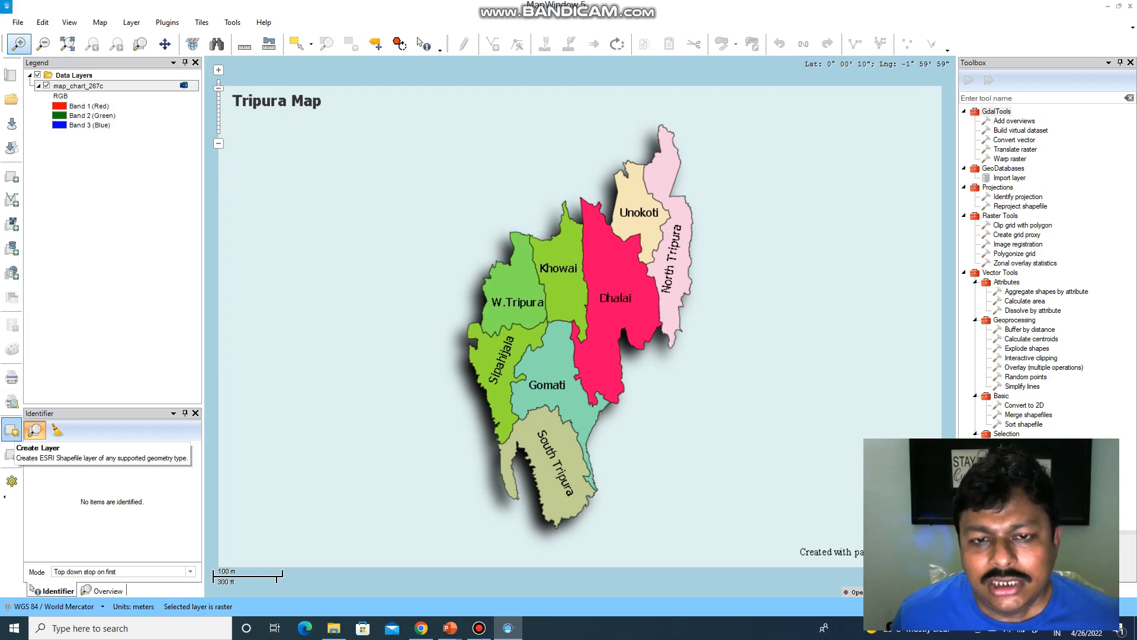
# Step: Define a new regular layer named district_rainfall with the layer type Polygon
pyautogui.click(12, 430)
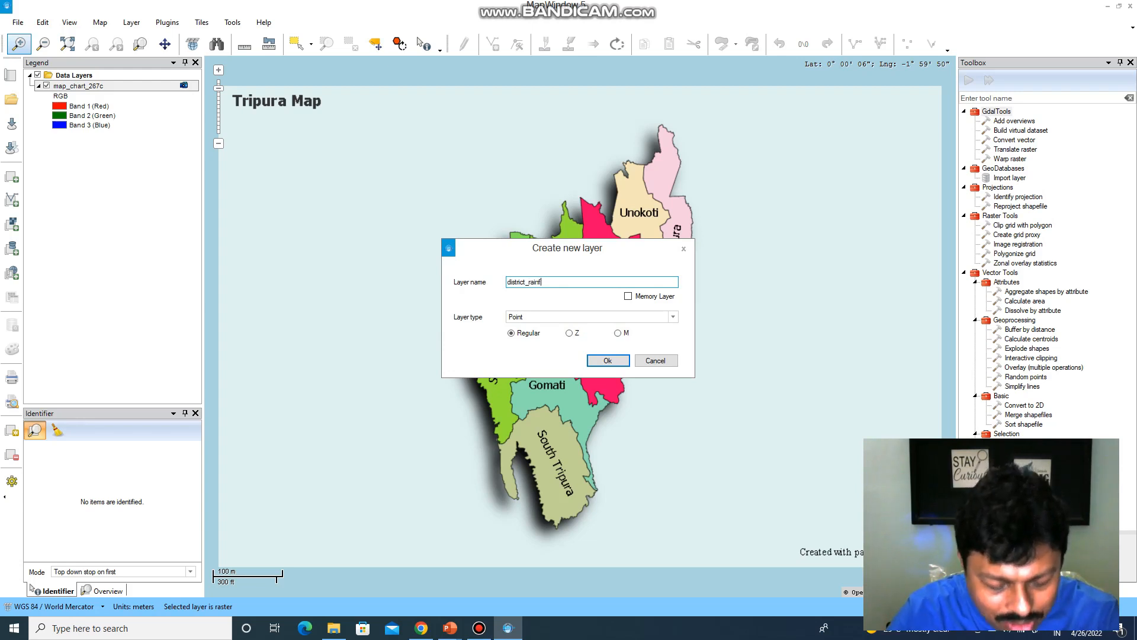
pyautogui.write('ll')
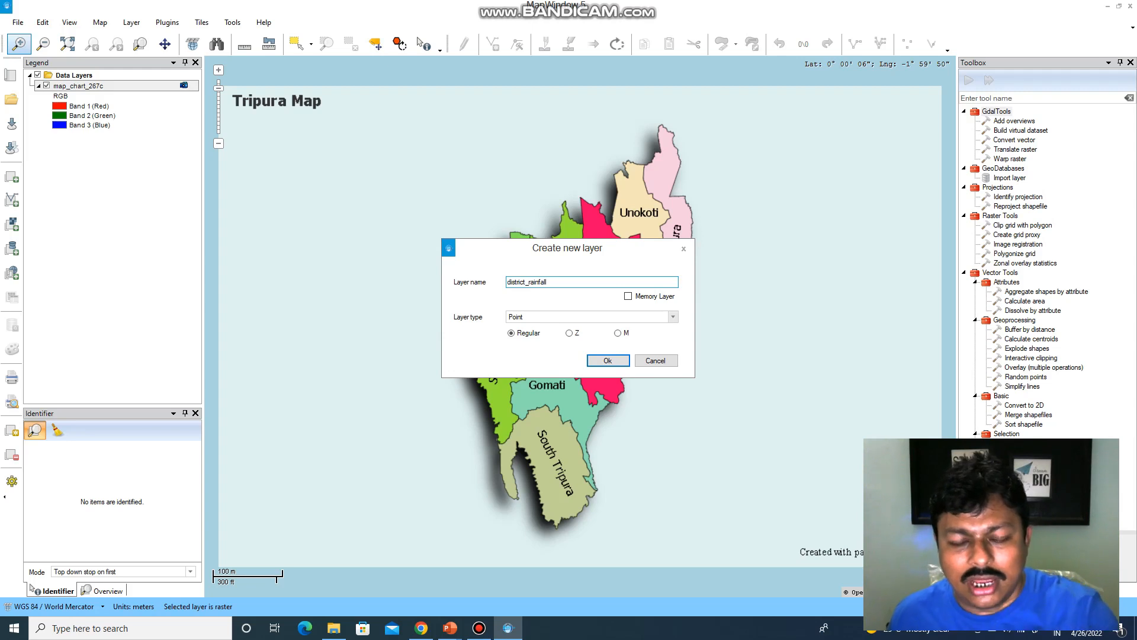
pyautogui.click(673, 317)
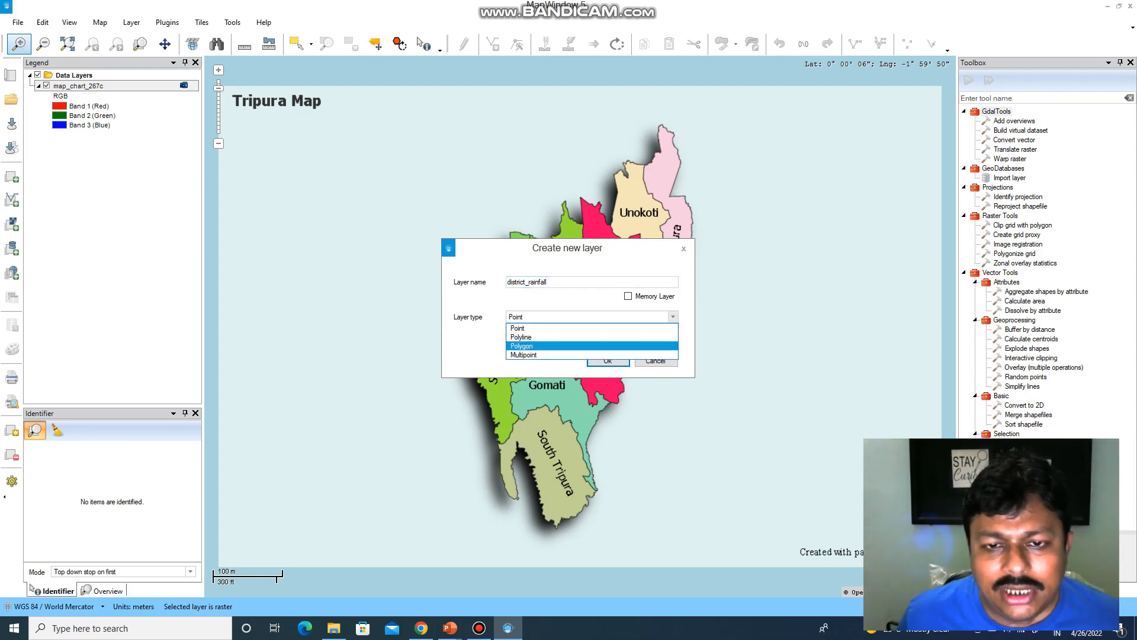
pyautogui.press('Return')
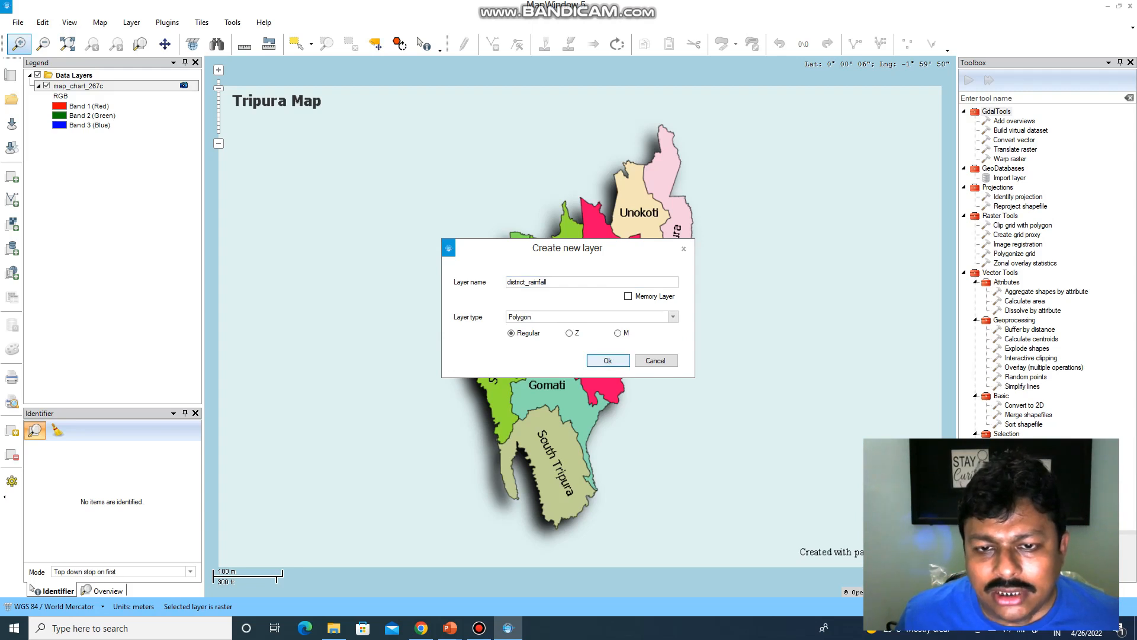
pyautogui.press('Return')
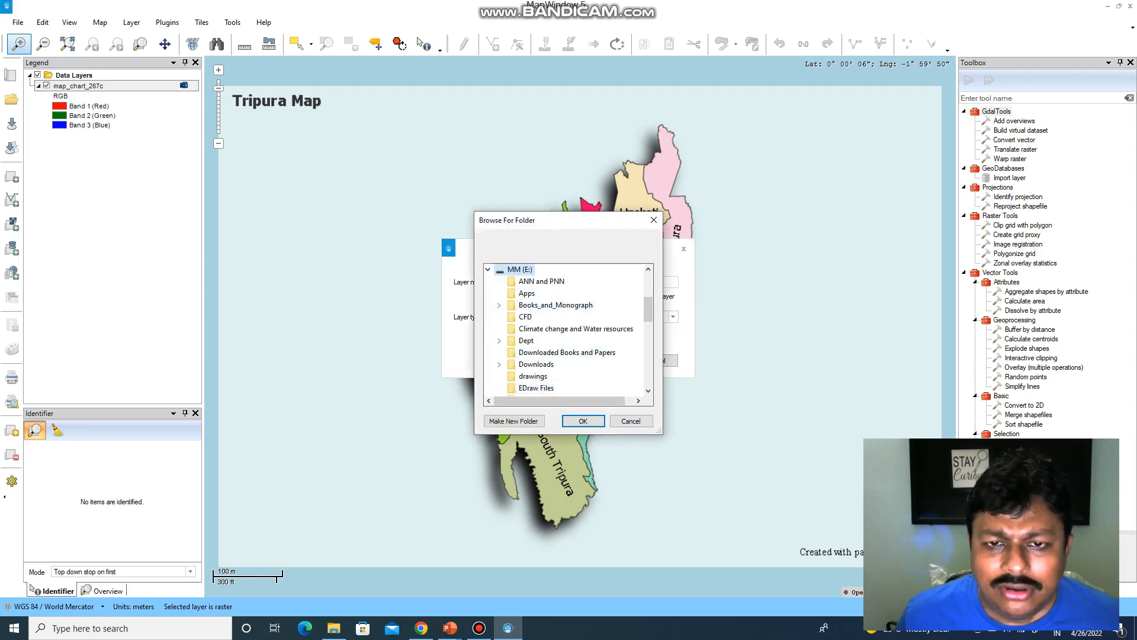
# Step: Store the new layer in the test folder inside GIS_RS_TUTO on the E: drive
pyautogui.scroll(1, 555, 353)
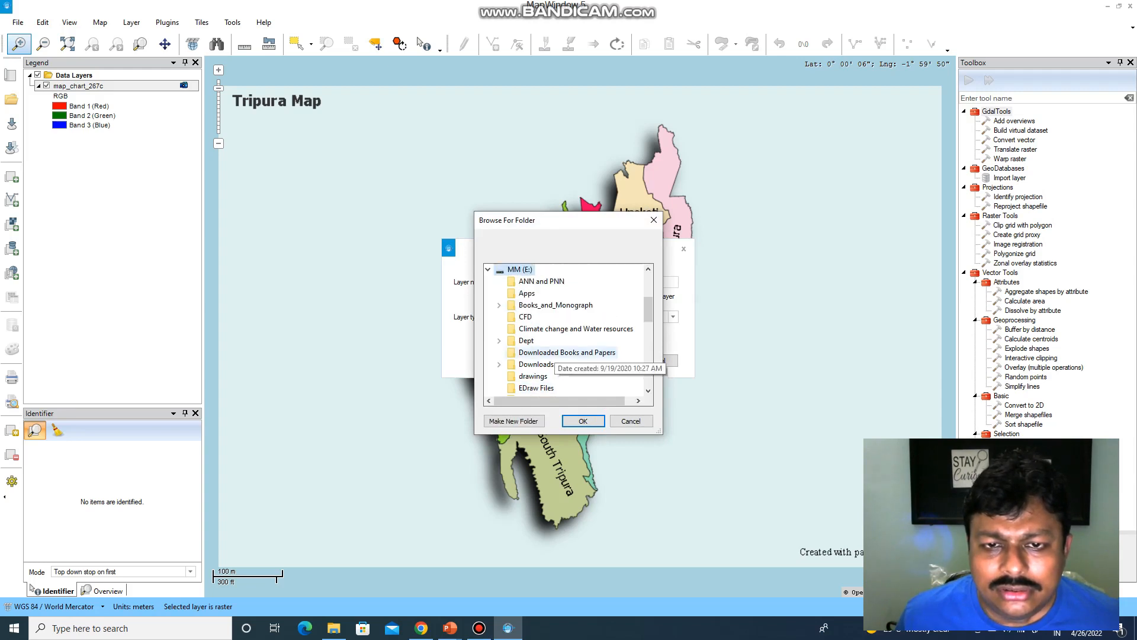
pyautogui.scroll(-2, 557, 355)
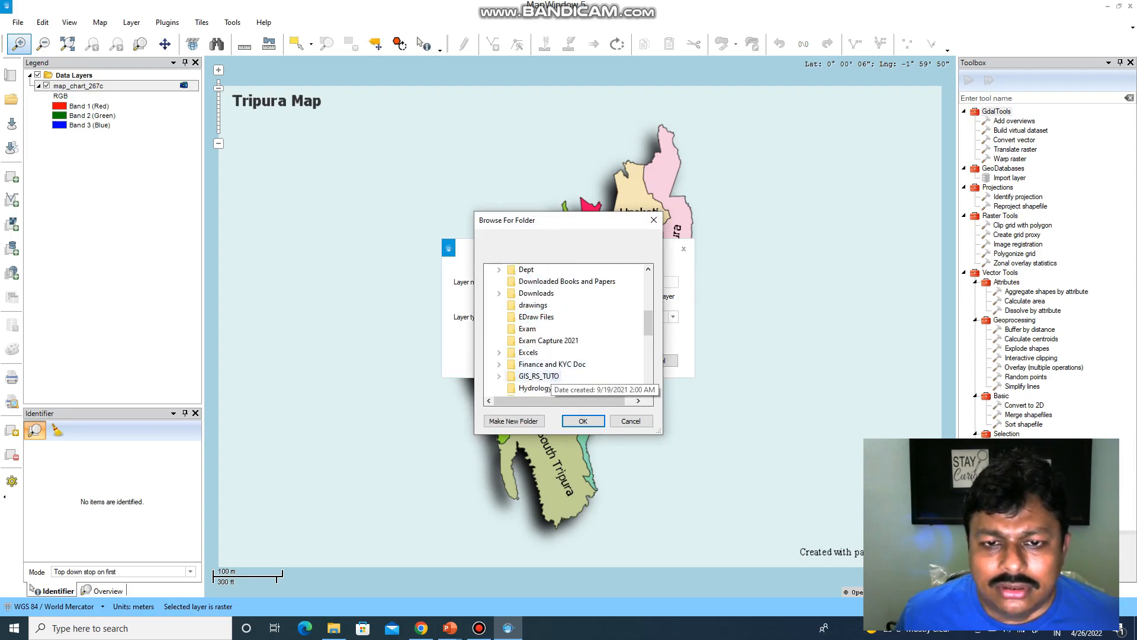
pyautogui.scroll(-3, 547, 379)
pyautogui.scroll(-5, 542, 320)
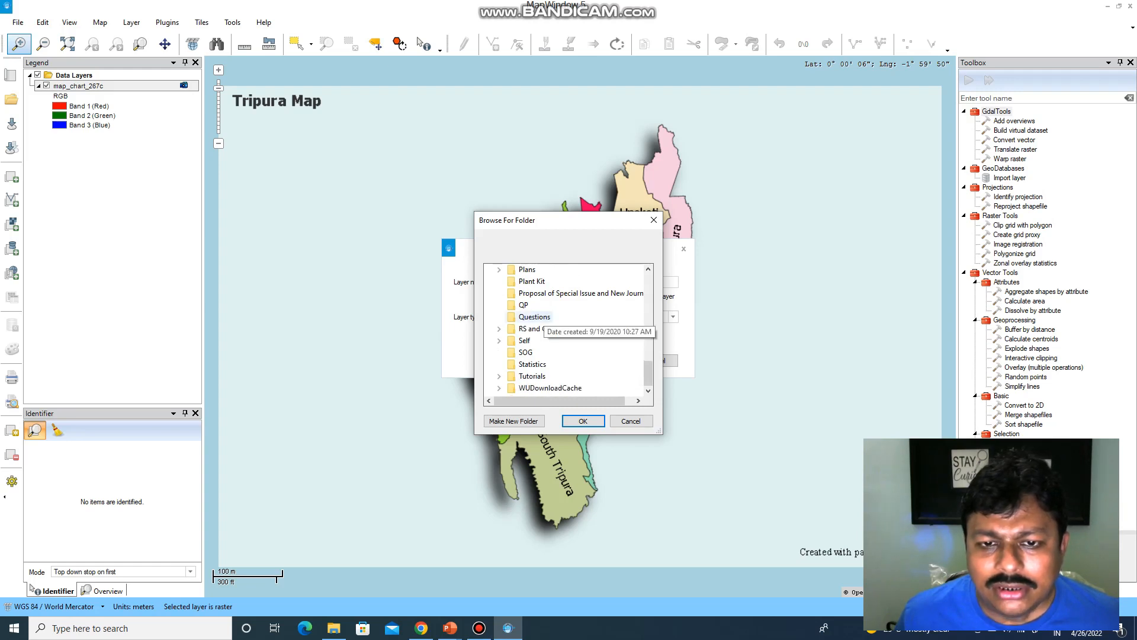
pyautogui.scroll(2, 542, 323)
pyautogui.scroll(12, 567, 329)
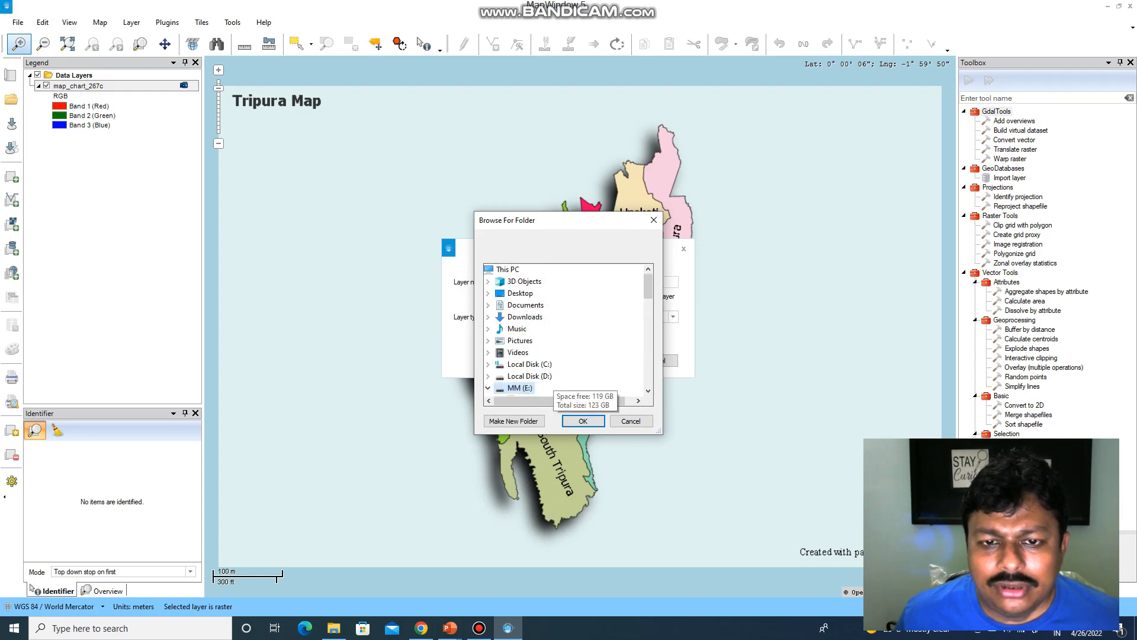
pyautogui.scroll(-3, 568, 355)
pyautogui.scroll(-2, 586, 367)
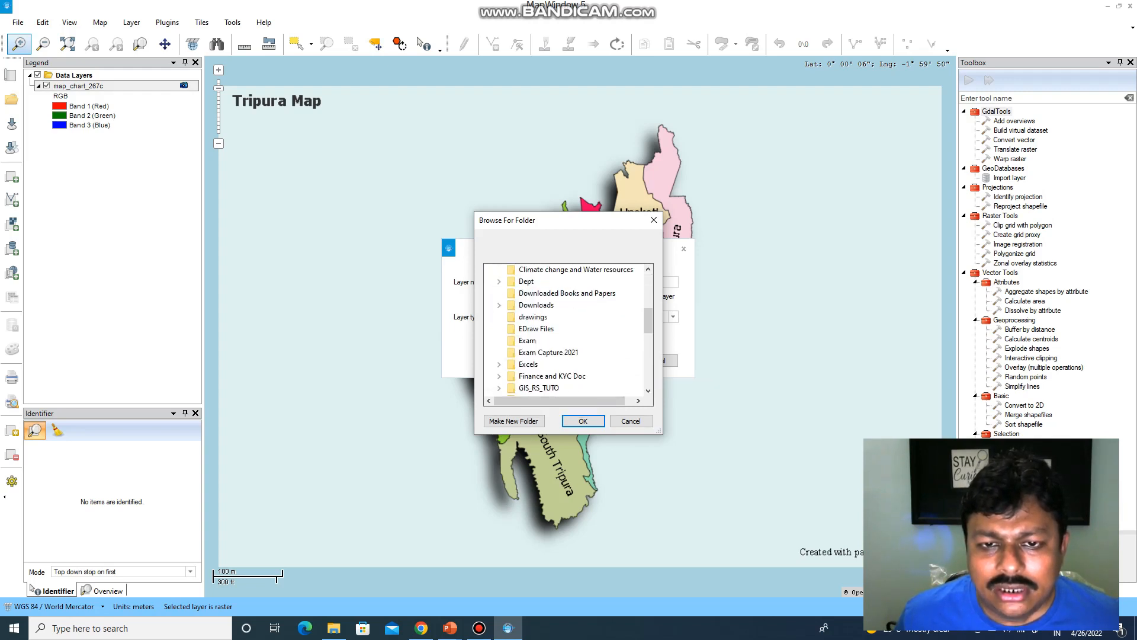
pyautogui.scroll(-1, 567, 329)
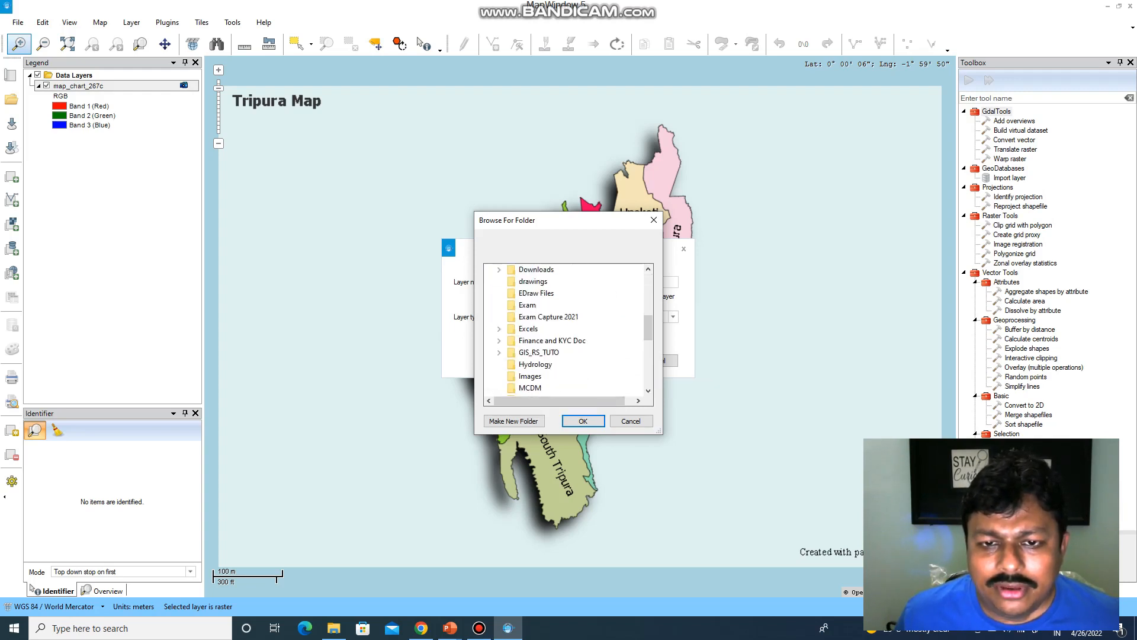
pyautogui.click(536, 352)
pyautogui.scroll(-2, 567, 329)
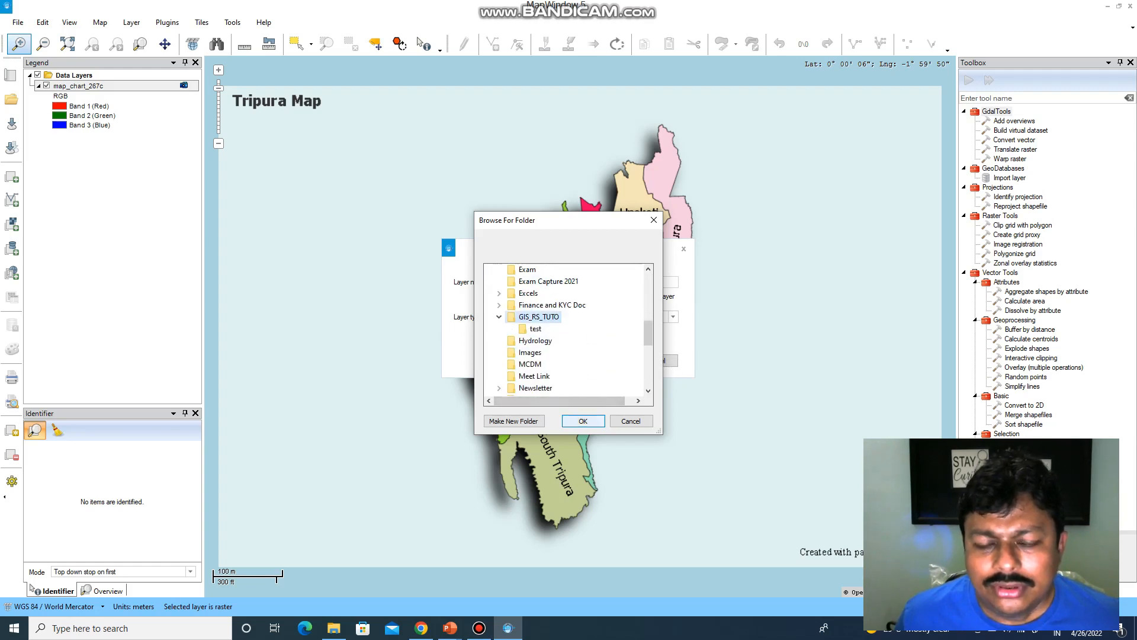
pyautogui.click(535, 328)
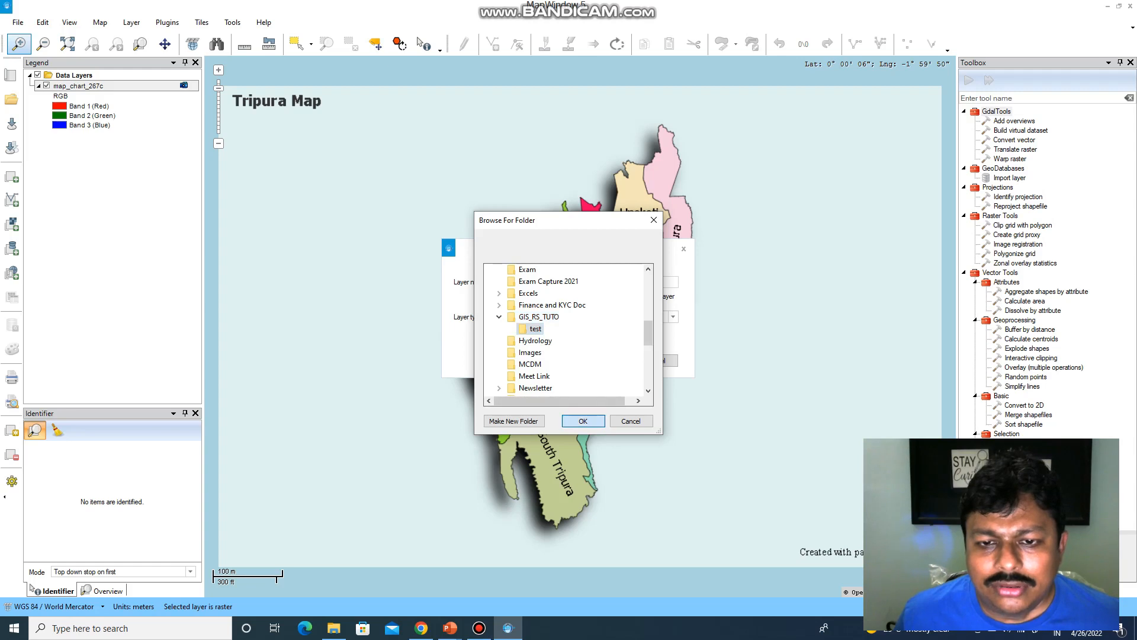
pyautogui.click(582, 420)
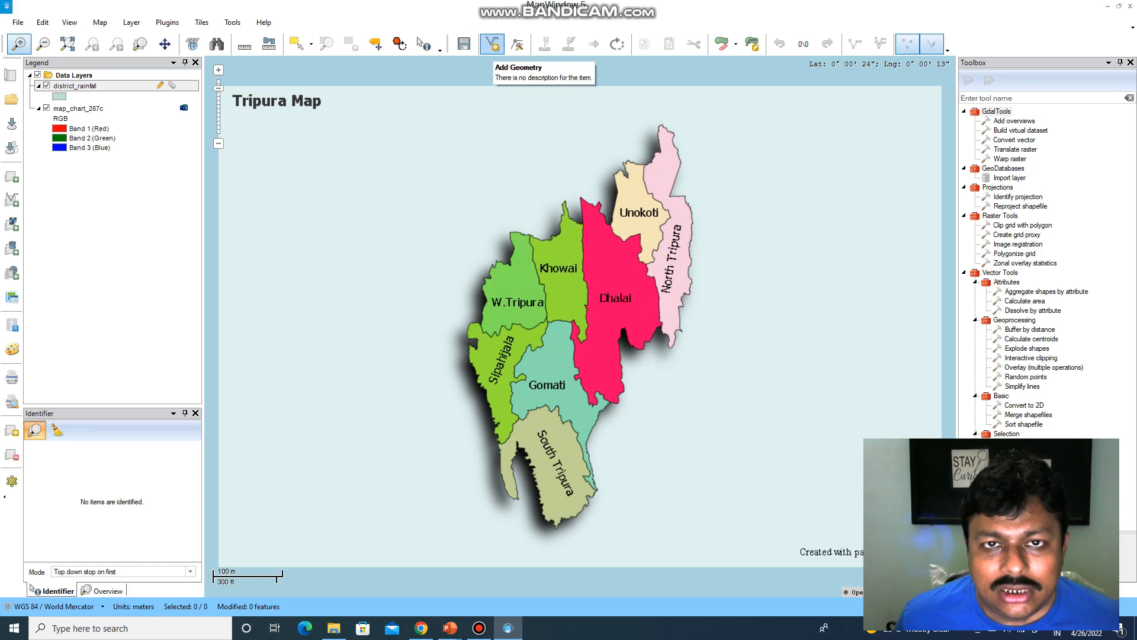
# Step: Digitize the W.Tripura district as a polygon in district_rainfall by tracing its boundary, and accept the default shape attributes
pyautogui.click(492, 44)
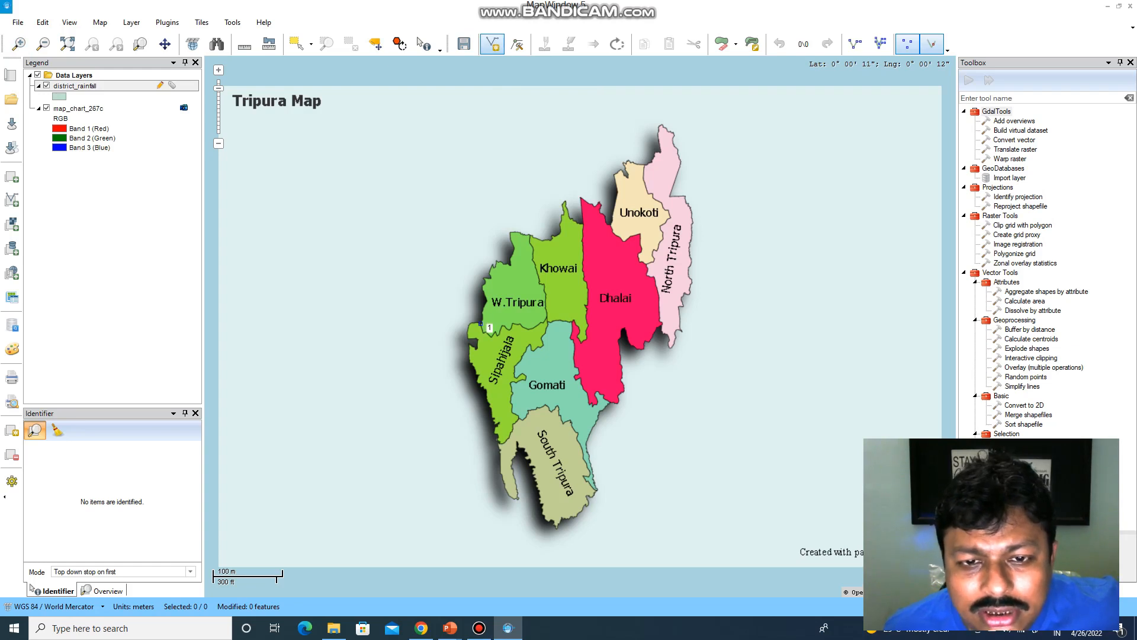
pyautogui.click(486, 332)
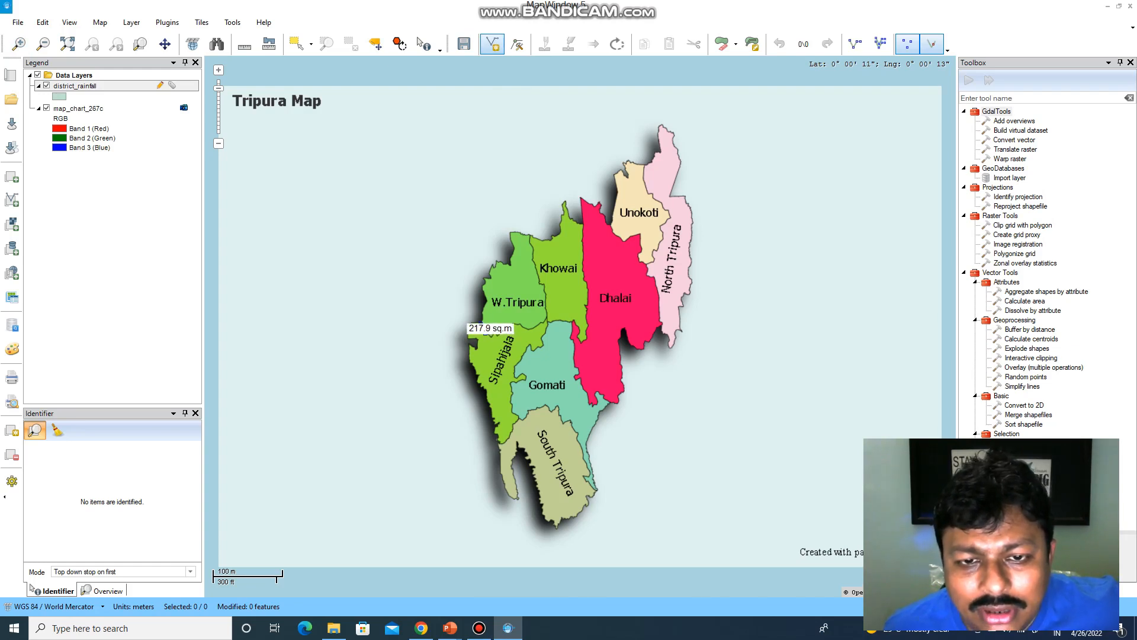
pyautogui.click(510, 327)
pyautogui.click(527, 326)
pyautogui.click(540, 324)
pyautogui.click(545, 312)
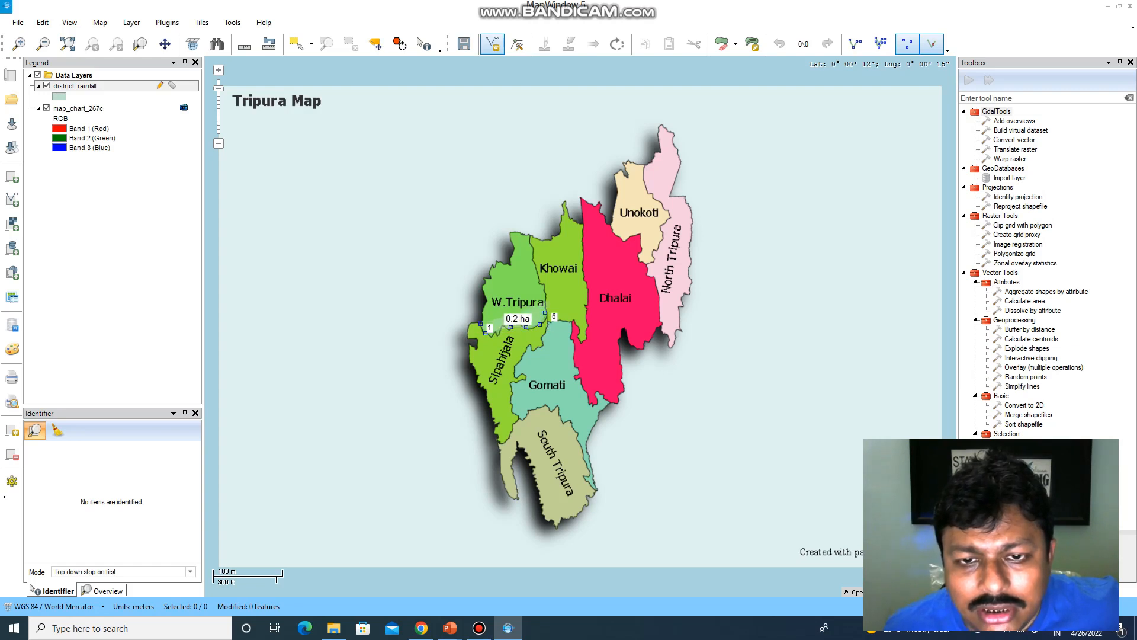
pyautogui.click(545, 300)
pyautogui.click(544, 286)
pyautogui.click(539, 281)
pyautogui.click(538, 270)
pyautogui.click(533, 263)
pyautogui.click(530, 252)
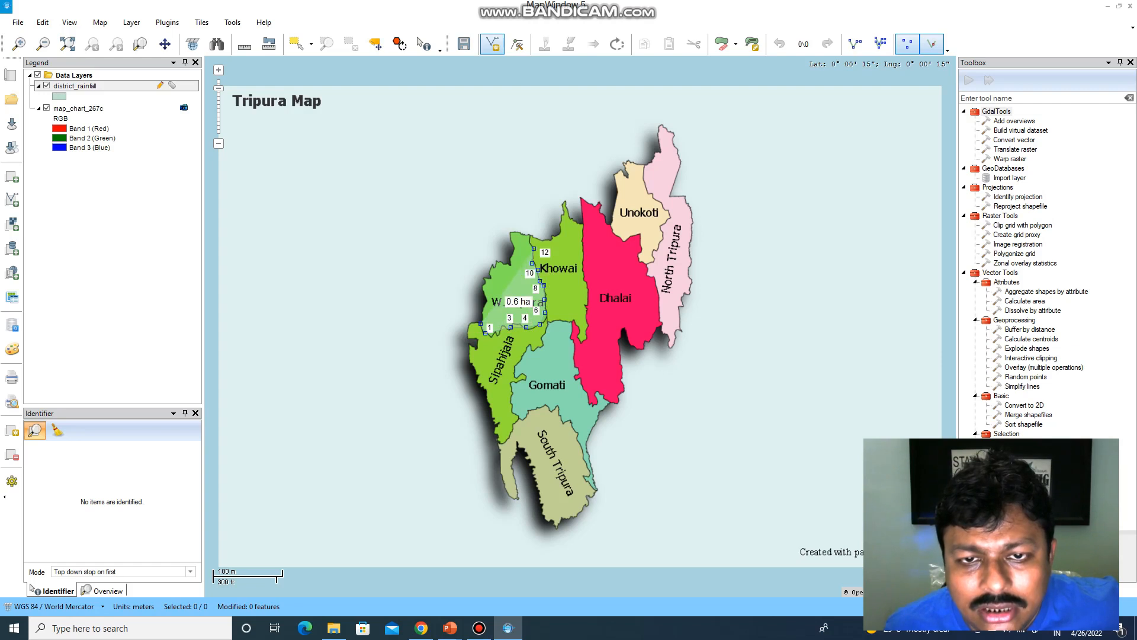
pyautogui.click(529, 242)
pyautogui.click(531, 236)
pyautogui.click(523, 233)
pyautogui.click(513, 230)
pyautogui.click(510, 233)
pyautogui.click(513, 243)
pyautogui.click(513, 250)
pyautogui.click(512, 263)
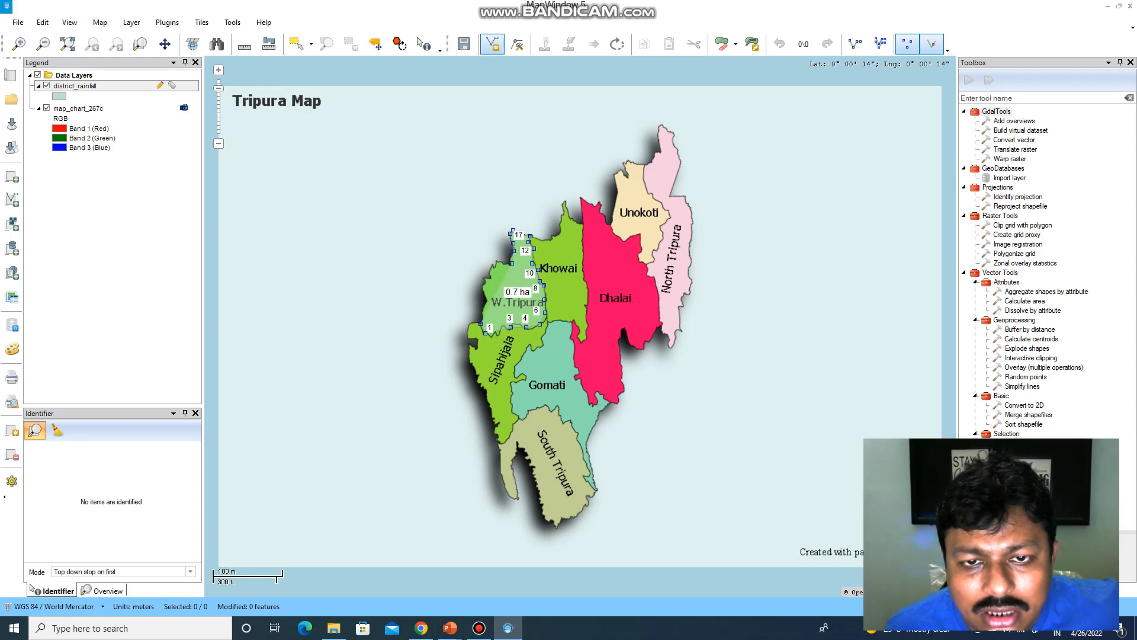
pyautogui.click(498, 261)
pyautogui.click(491, 264)
pyautogui.click(483, 279)
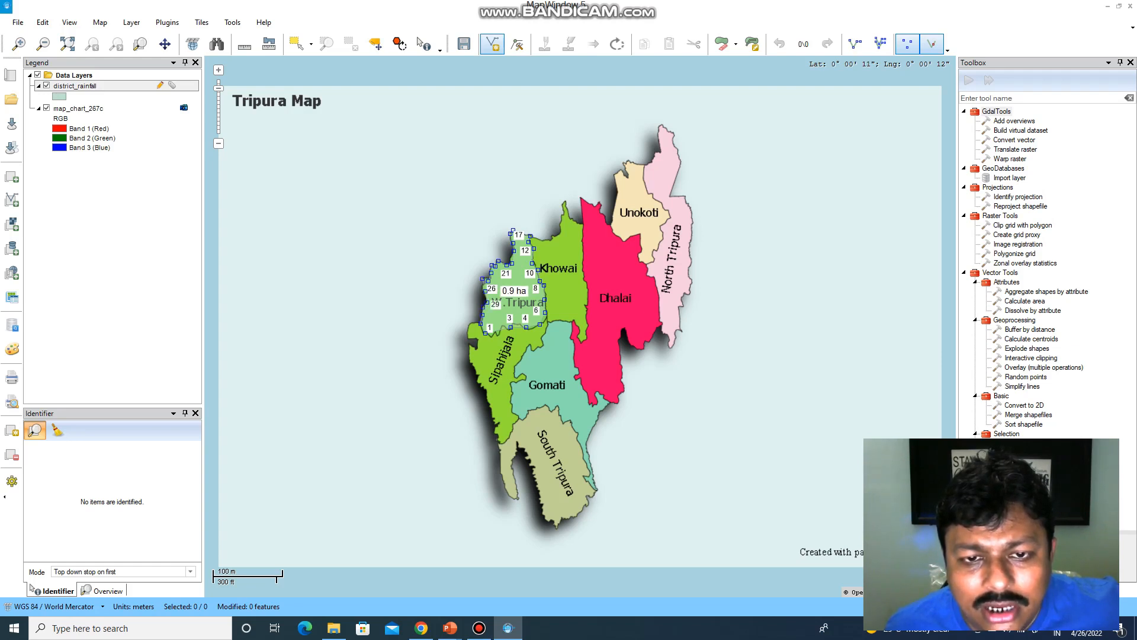
pyautogui.rightClick(480, 324)
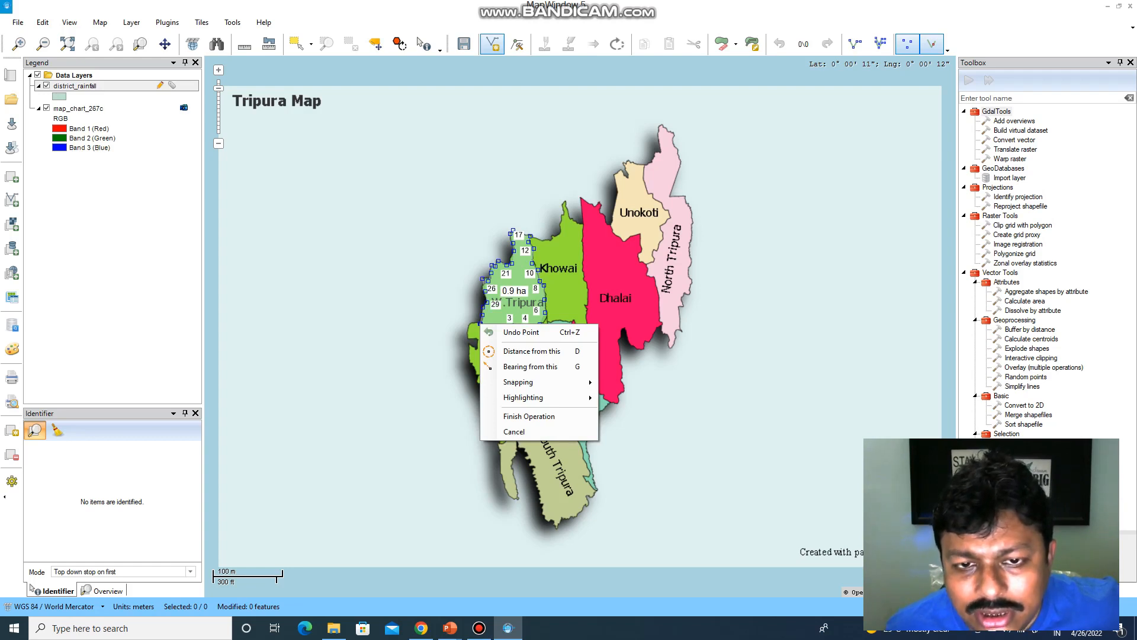
pyautogui.click(529, 416)
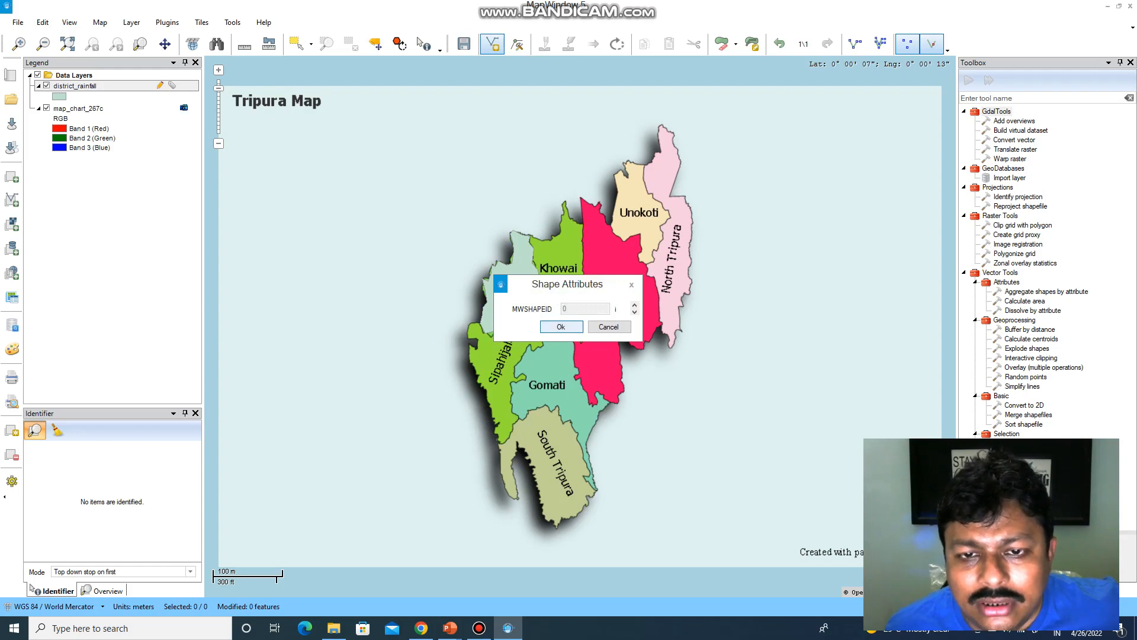
pyautogui.click(561, 326)
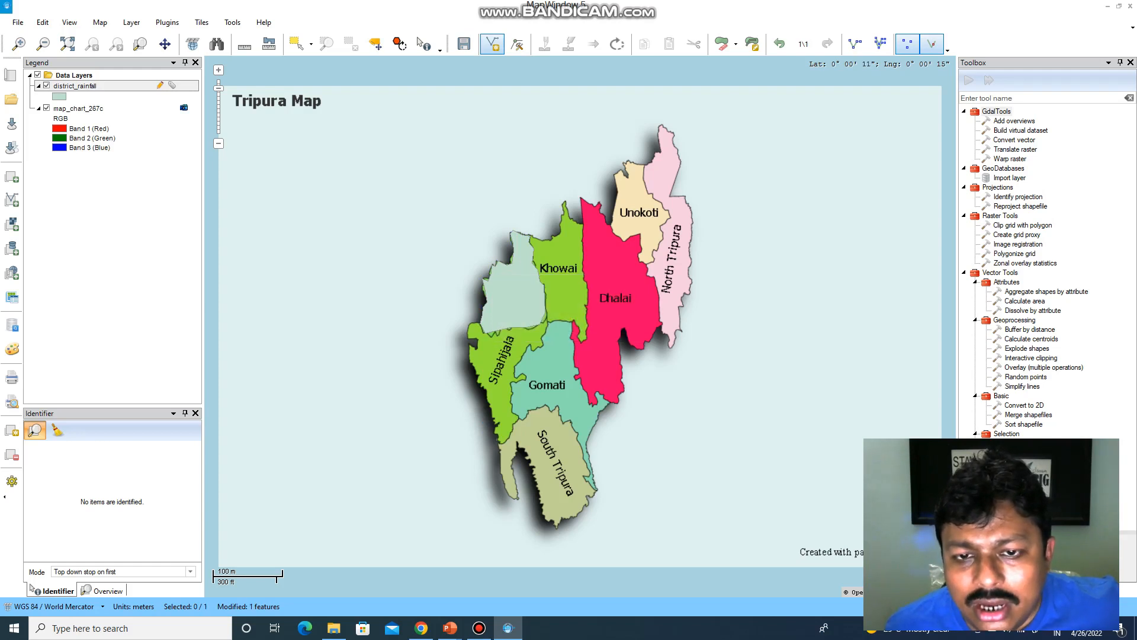
# Step: Trace the Khowai district boundary as a new polygon adjoining W.Tripura and accept its default shape attributes
pyautogui.click(561, 321)
pyautogui.click(577, 330)
pyautogui.click(586, 338)
pyautogui.click(577, 303)
pyautogui.click(584, 279)
pyautogui.click(581, 257)
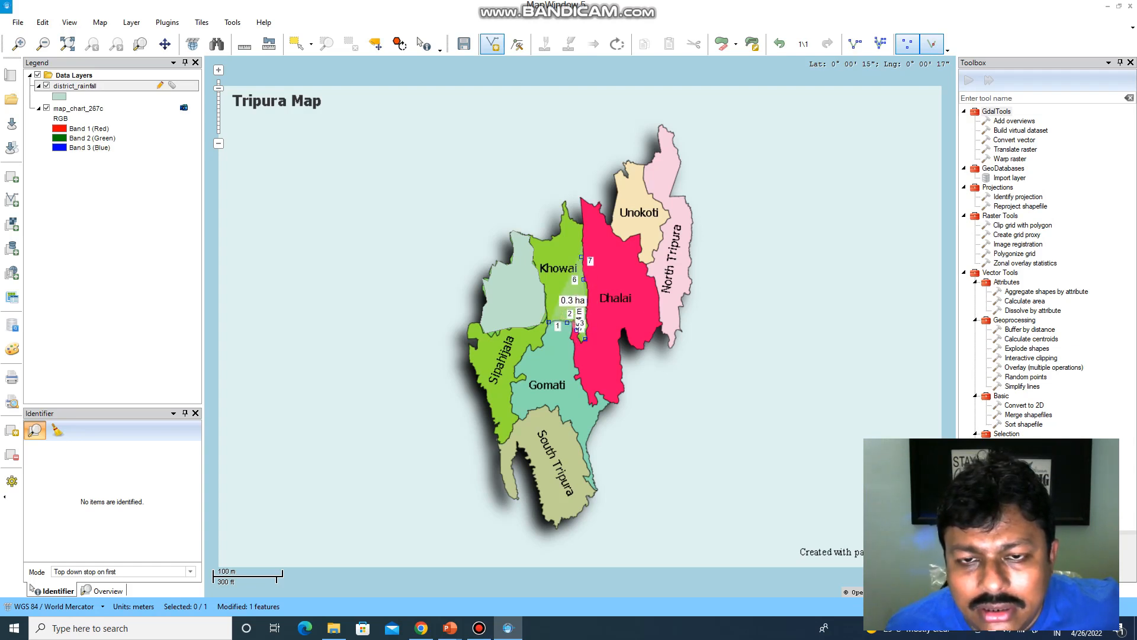
pyautogui.click(584, 239)
pyautogui.click(573, 220)
pyautogui.click(563, 199)
pyautogui.click(546, 241)
pyautogui.click(532, 236)
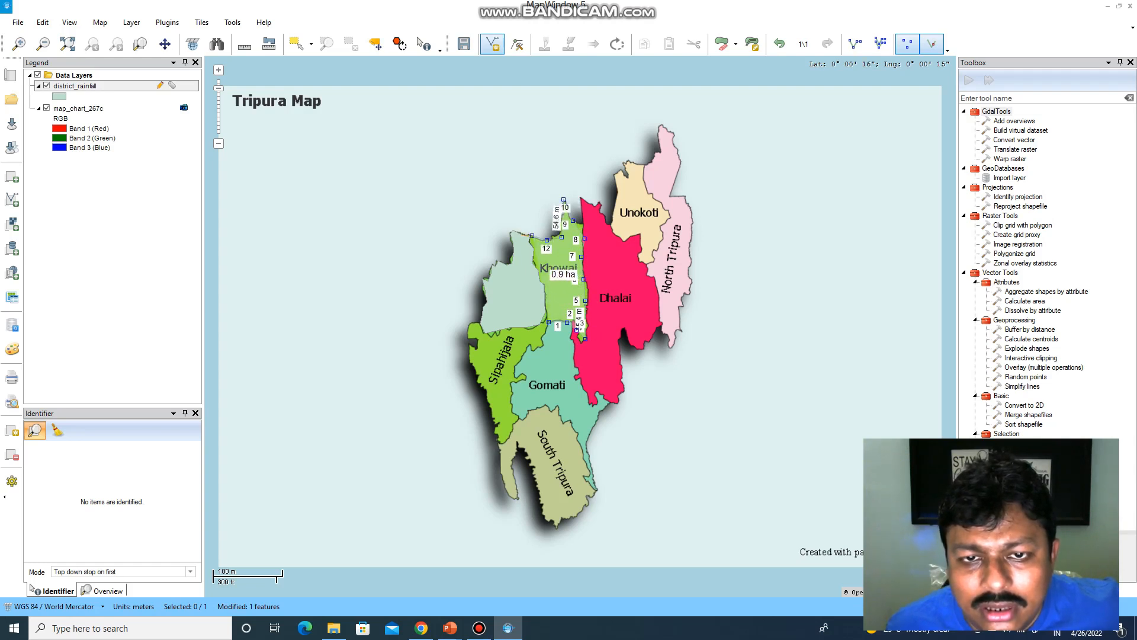
pyautogui.click(530, 242)
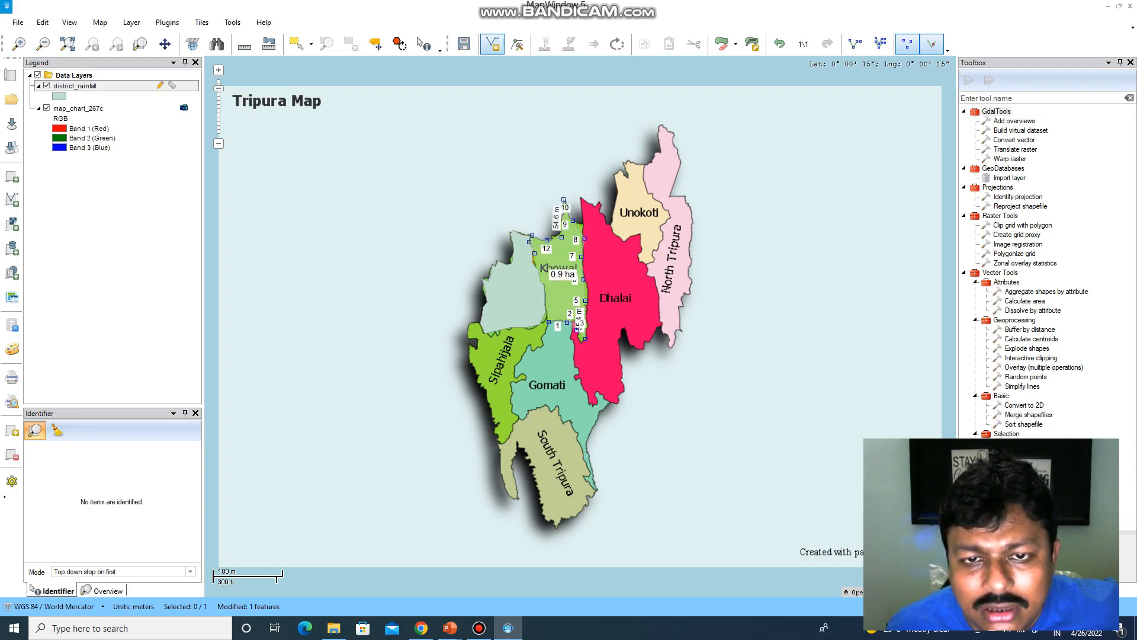
pyautogui.click(534, 266)
pyautogui.click(542, 282)
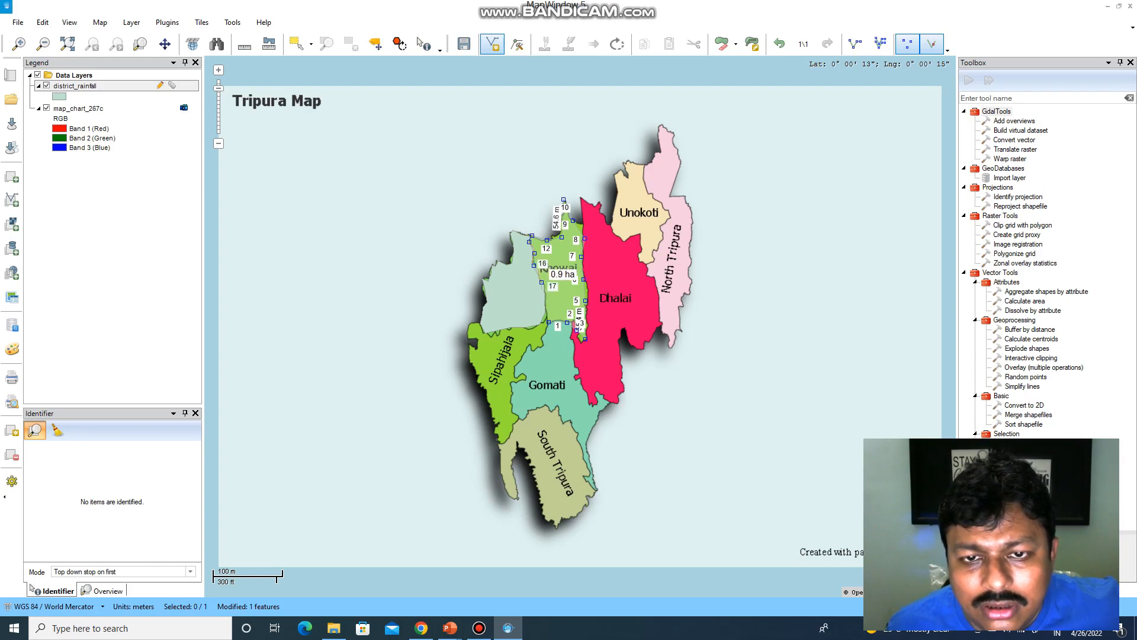
pyautogui.click(544, 292)
pyautogui.click(544, 307)
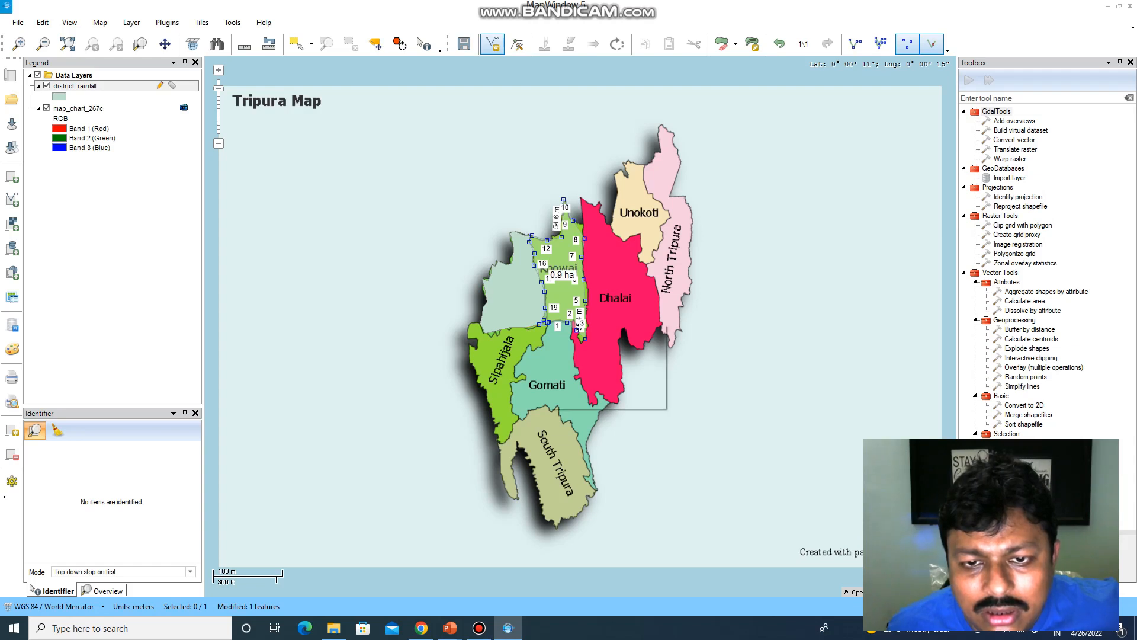
pyautogui.rightClick(546, 323)
pyautogui.click(578, 414)
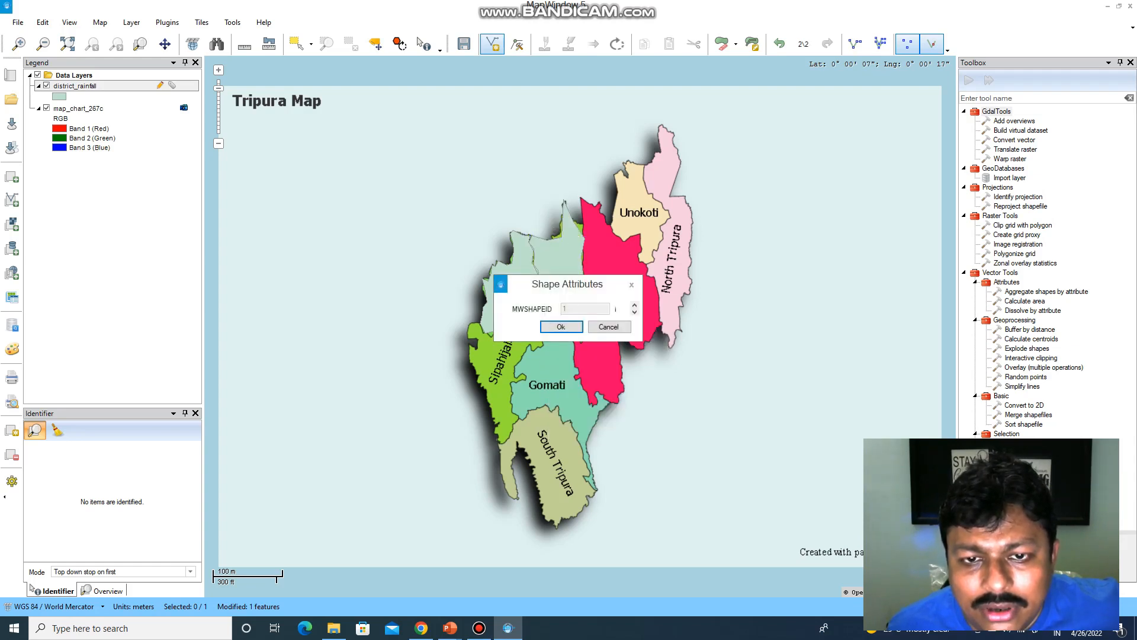
pyautogui.press('Return')
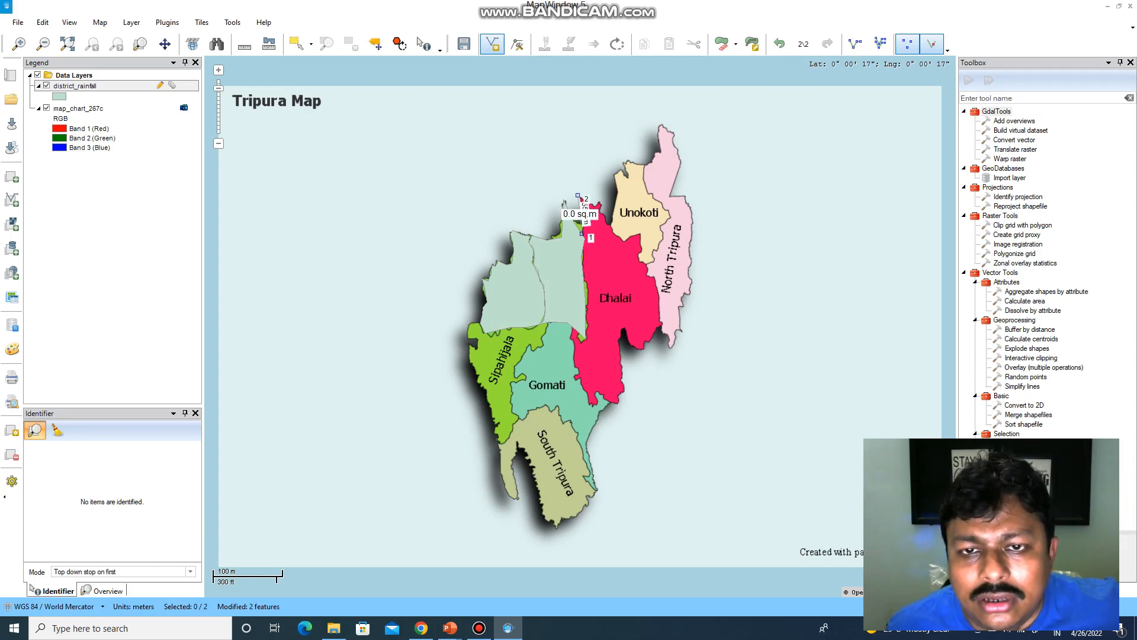
# Step: Outline the Dhalai district as a new polygon, following its border with Khowai on the west, and accept the default shape attributes
pyautogui.click(578, 195)
pyautogui.click(599, 202)
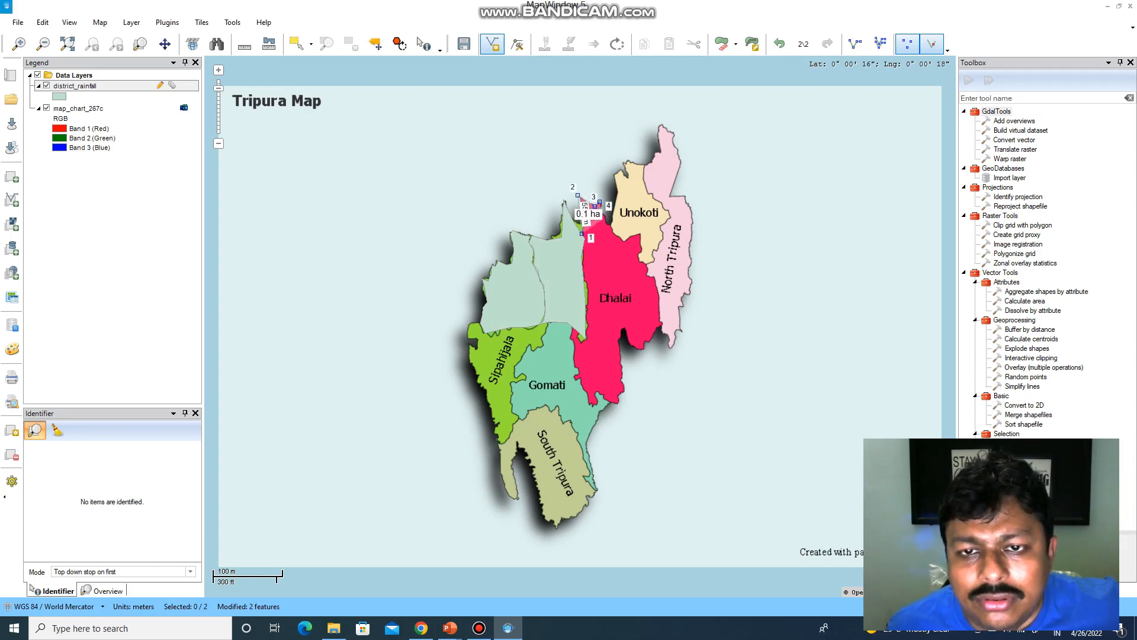
pyautogui.click(600, 221)
pyautogui.click(623, 244)
pyautogui.click(639, 234)
pyautogui.click(638, 254)
pyautogui.click(643, 264)
pyautogui.click(659, 283)
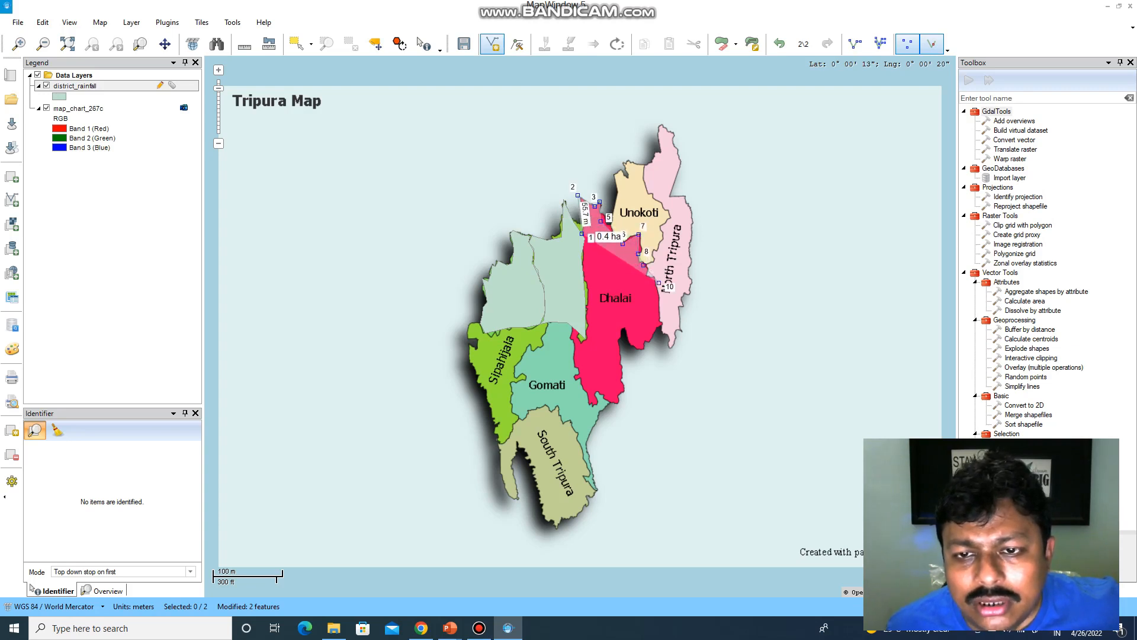
pyautogui.click(660, 303)
pyautogui.click(661, 320)
pyautogui.click(653, 332)
pyautogui.click(645, 346)
pyautogui.click(640, 349)
pyautogui.click(627, 337)
pyautogui.click(625, 329)
pyautogui.click(623, 332)
pyautogui.click(622, 344)
pyautogui.click(619, 361)
pyautogui.click(620, 379)
pyautogui.click(621, 389)
pyautogui.click(617, 399)
pyautogui.click(597, 401)
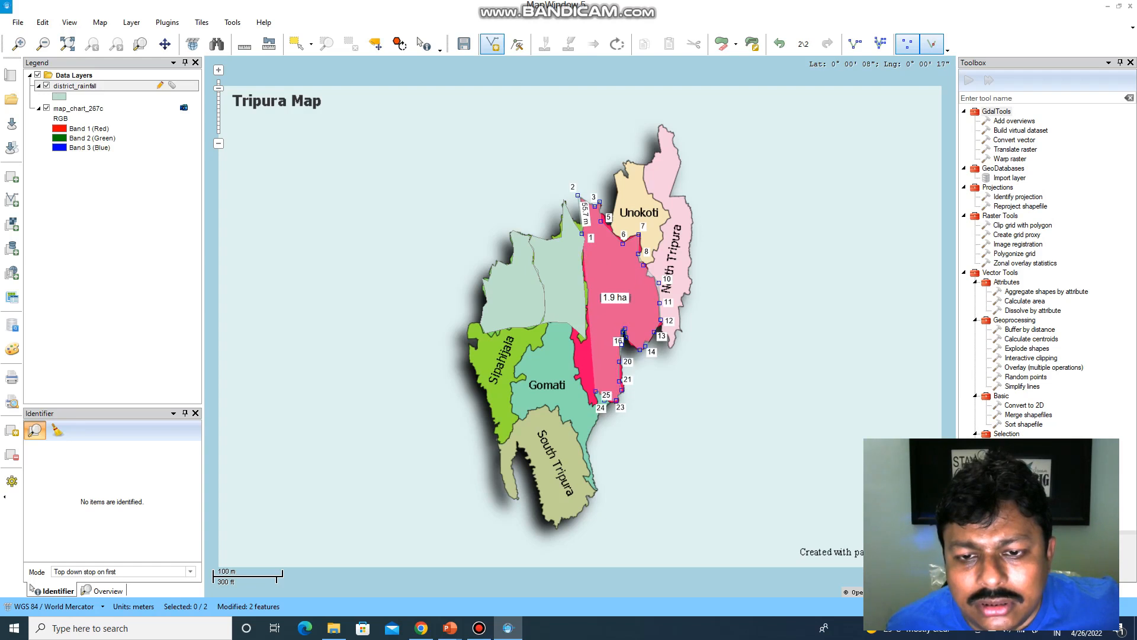
pyautogui.click(588, 398)
pyautogui.click(579, 383)
pyautogui.click(569, 366)
pyautogui.click(572, 358)
pyautogui.click(571, 348)
pyautogui.click(570, 335)
pyautogui.click(570, 326)
pyautogui.click(585, 337)
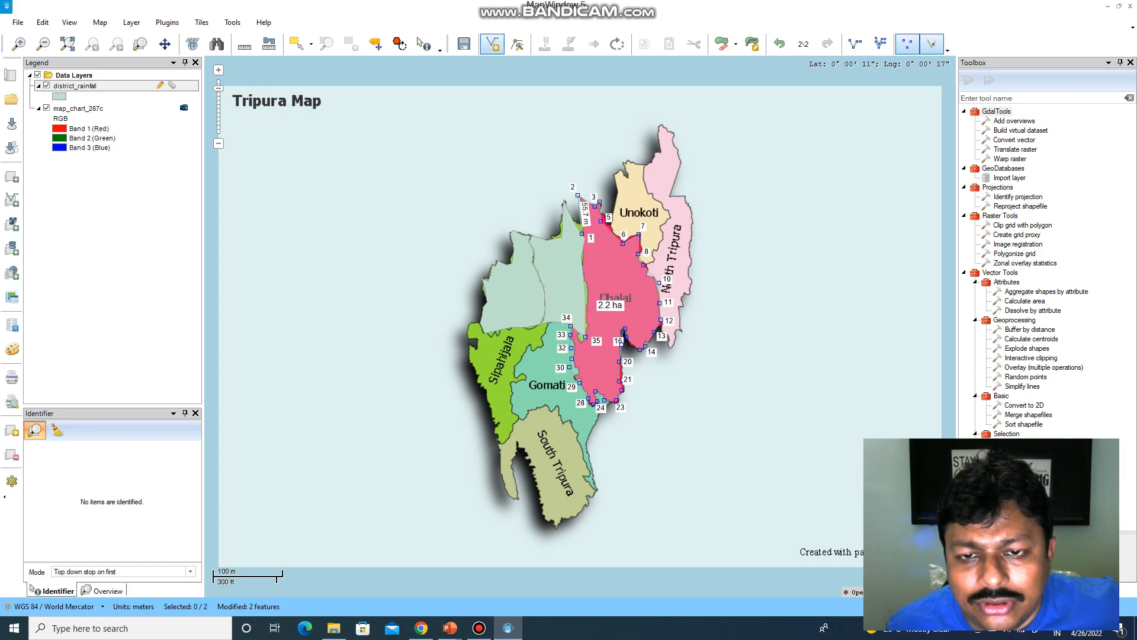
pyautogui.click(584, 308)
pyautogui.click(582, 283)
pyautogui.click(581, 258)
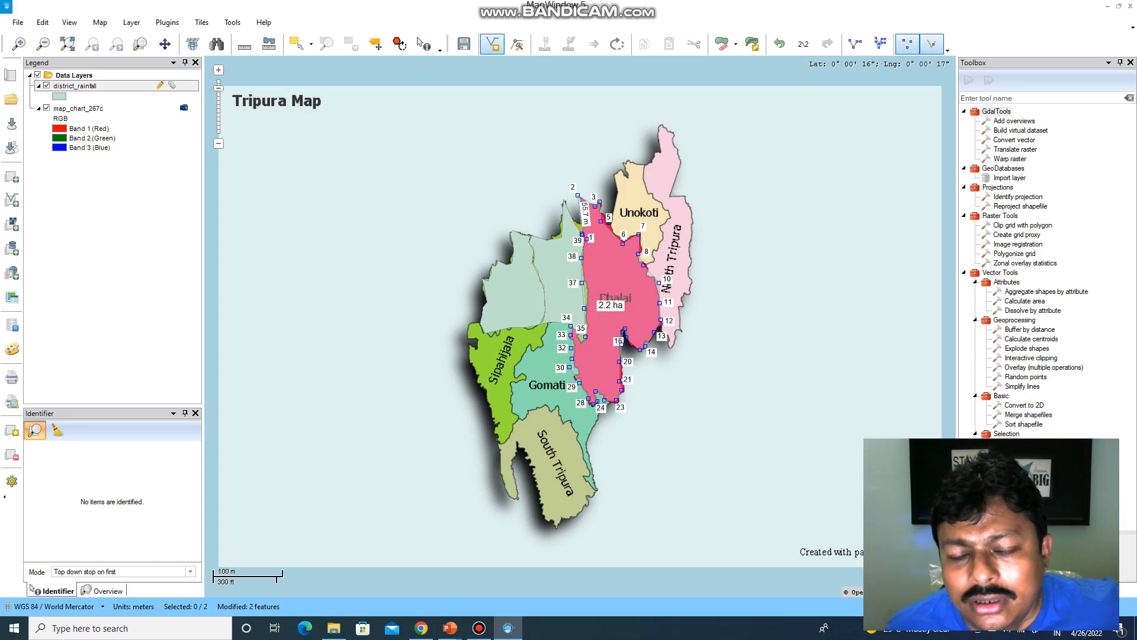
pyautogui.rightClick(581, 235)
pyautogui.click(610, 357)
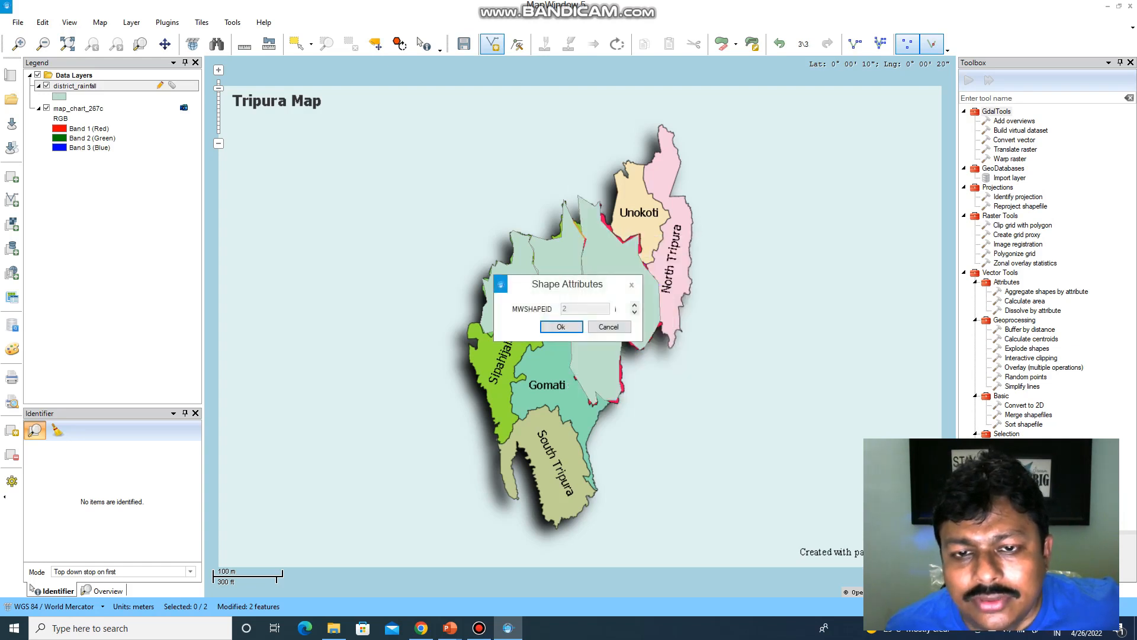
pyautogui.click(561, 326)
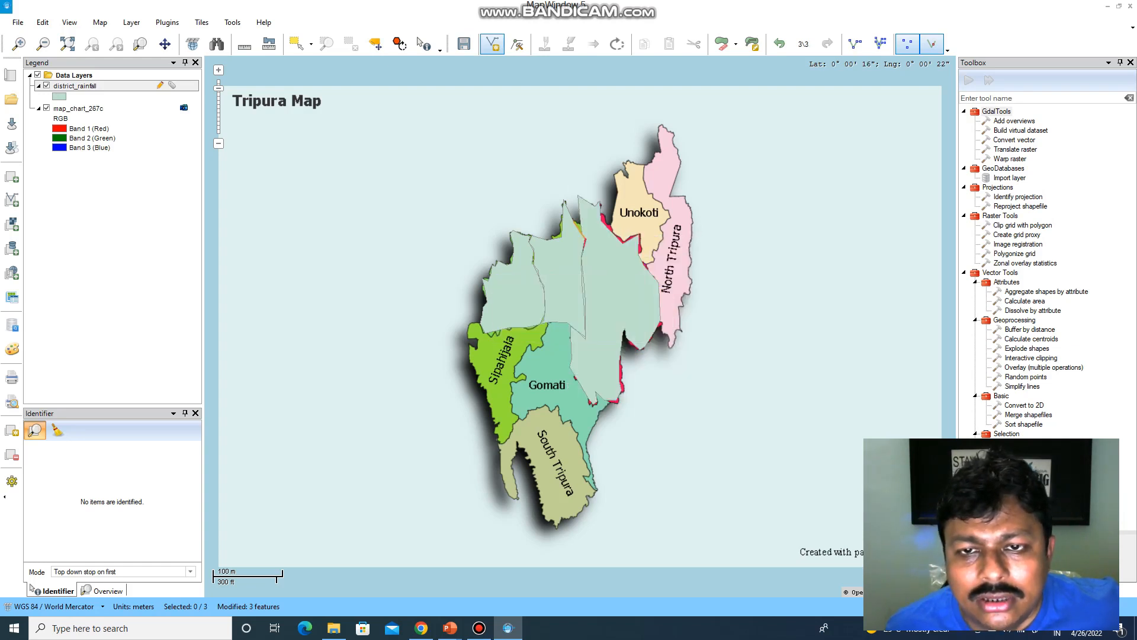
# Step: Digitize the Unokoti district boundary northeast of Dhalai as a new polygon and accept its default shape attributes
pyautogui.click(640, 234)
pyautogui.click(637, 256)
pyautogui.click(646, 267)
pyautogui.click(656, 259)
pyautogui.click(658, 243)
pyautogui.click(662, 233)
pyautogui.click(660, 226)
pyautogui.click(667, 218)
pyautogui.click(662, 205)
pyautogui.click(651, 197)
pyautogui.click(652, 191)
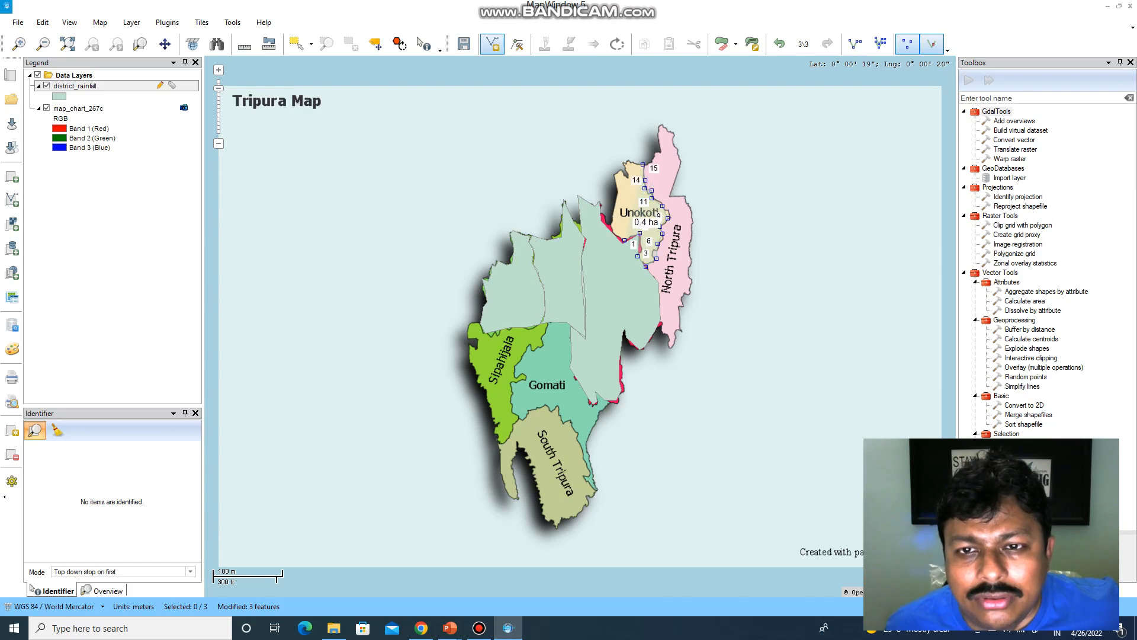
pyautogui.click(642, 164)
pyautogui.click(623, 160)
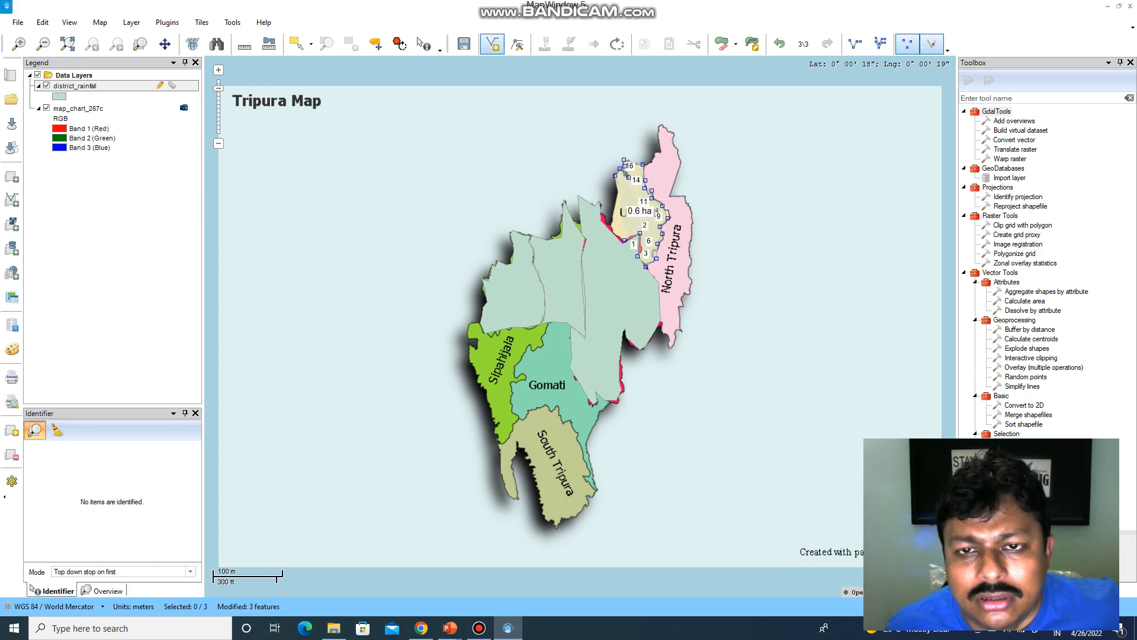
pyautogui.click(614, 215)
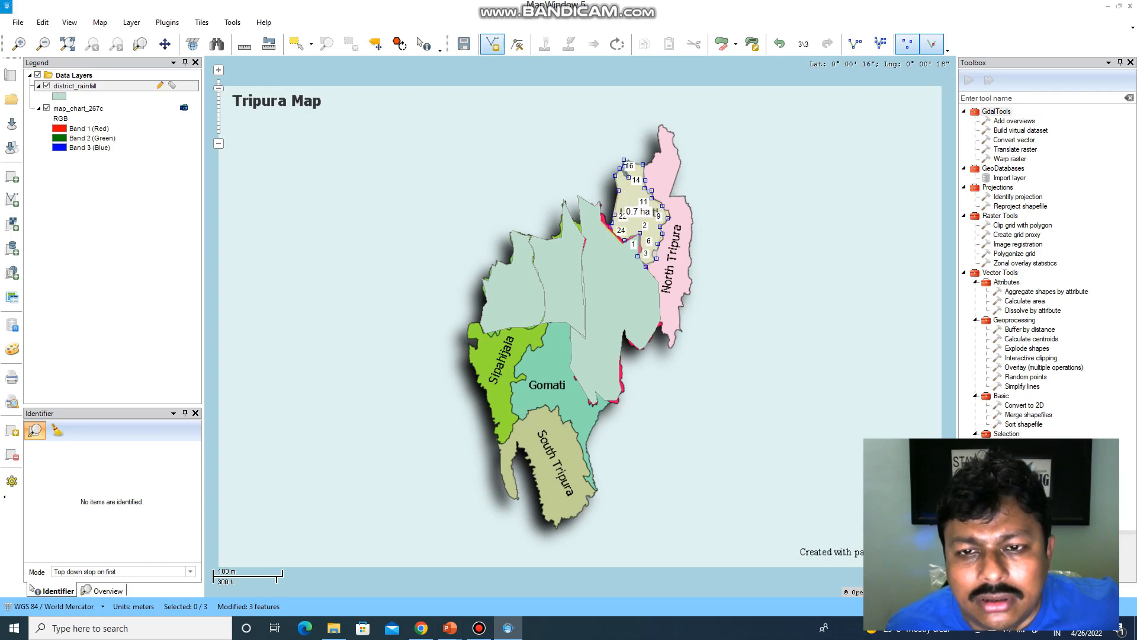
pyautogui.rightClick(610, 223)
pyautogui.click(645, 350)
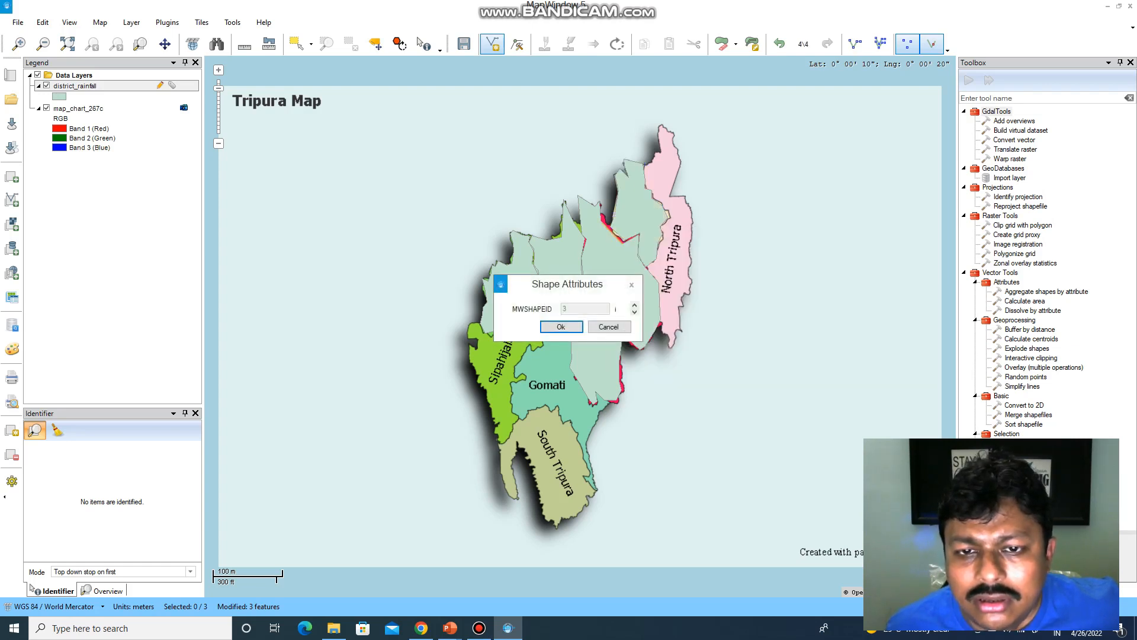
pyautogui.press('Return')
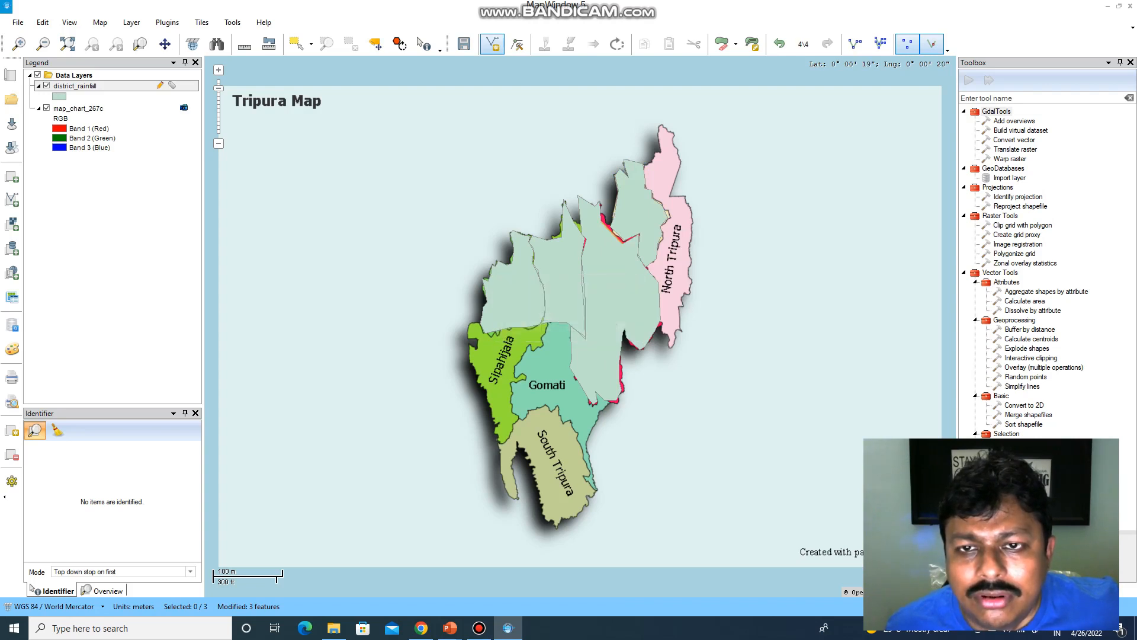
# Step: Trace the North Tripura district along the map's eastern edge as a new polygon and accept its default shape attributes
pyautogui.click(652, 155)
pyautogui.click(658, 154)
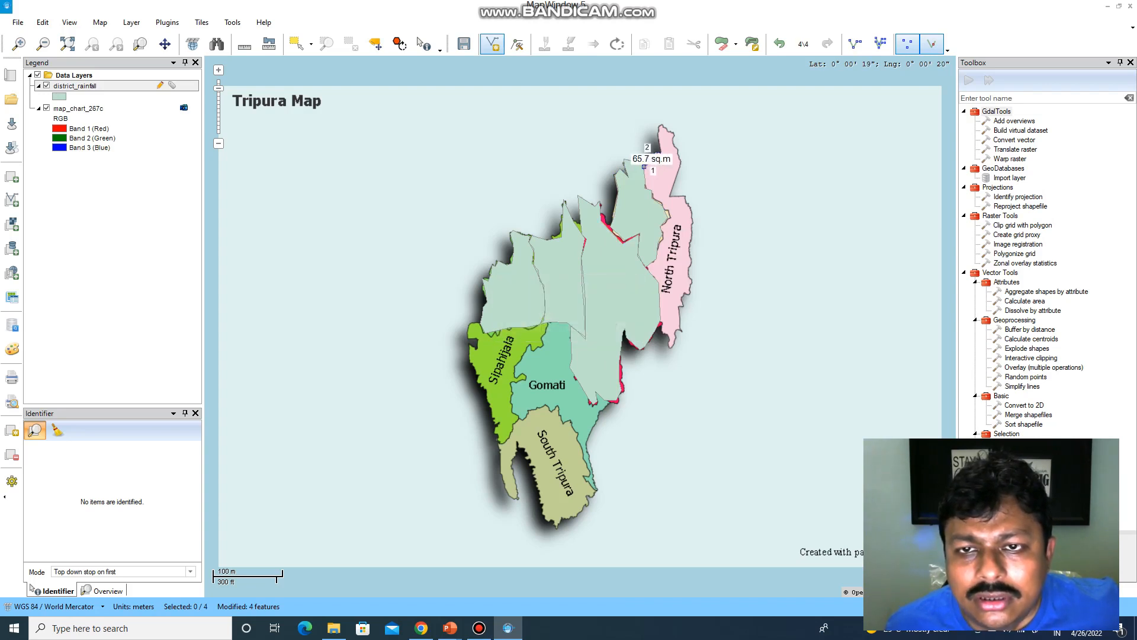
pyautogui.click(658, 133)
pyautogui.click(661, 124)
pyautogui.click(673, 134)
pyautogui.click(681, 159)
pyautogui.click(676, 175)
pyautogui.click(670, 191)
pyautogui.click(670, 197)
pyautogui.click(683, 197)
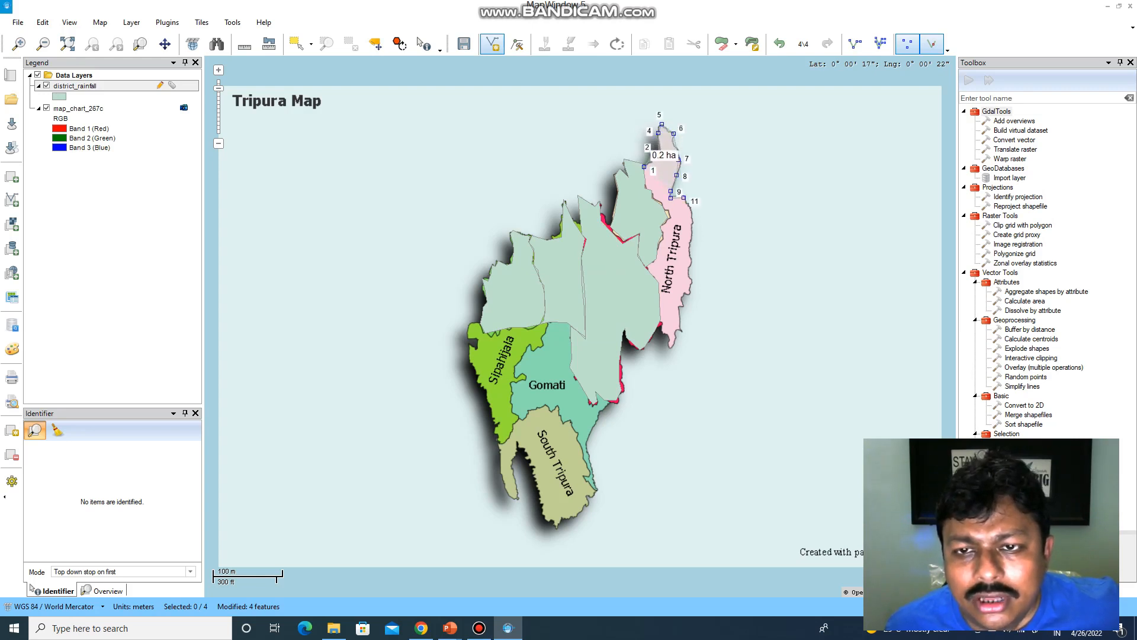
pyautogui.click(691, 218)
pyautogui.click(690, 246)
pyautogui.click(687, 271)
pyautogui.click(677, 295)
pyautogui.click(679, 317)
pyautogui.click(676, 335)
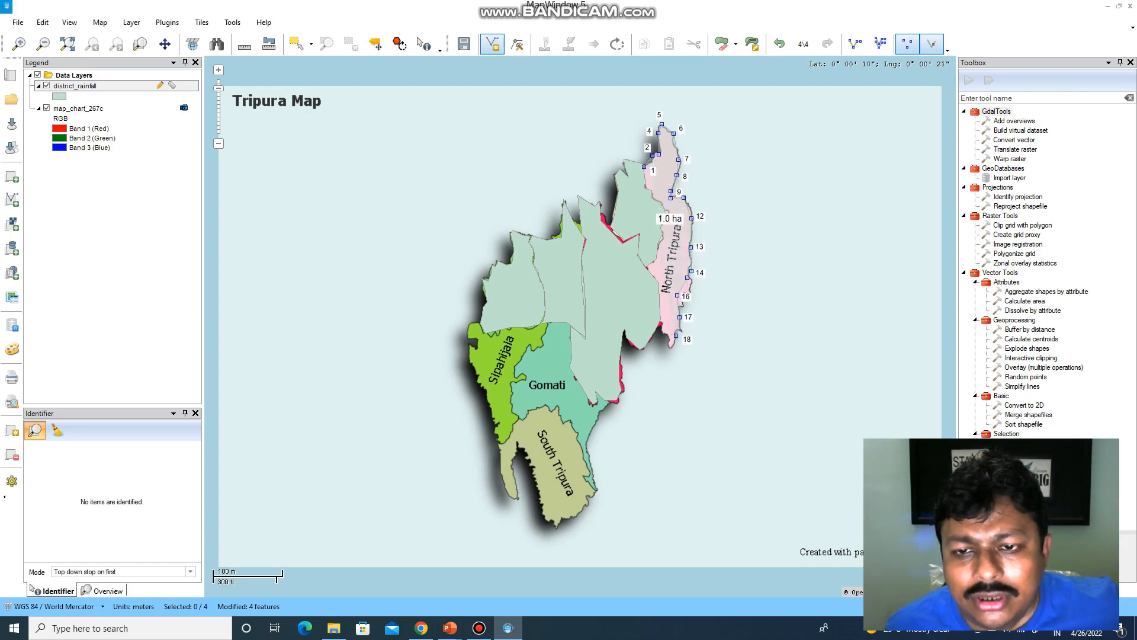
pyautogui.click(673, 345)
pyautogui.click(669, 341)
pyautogui.click(663, 333)
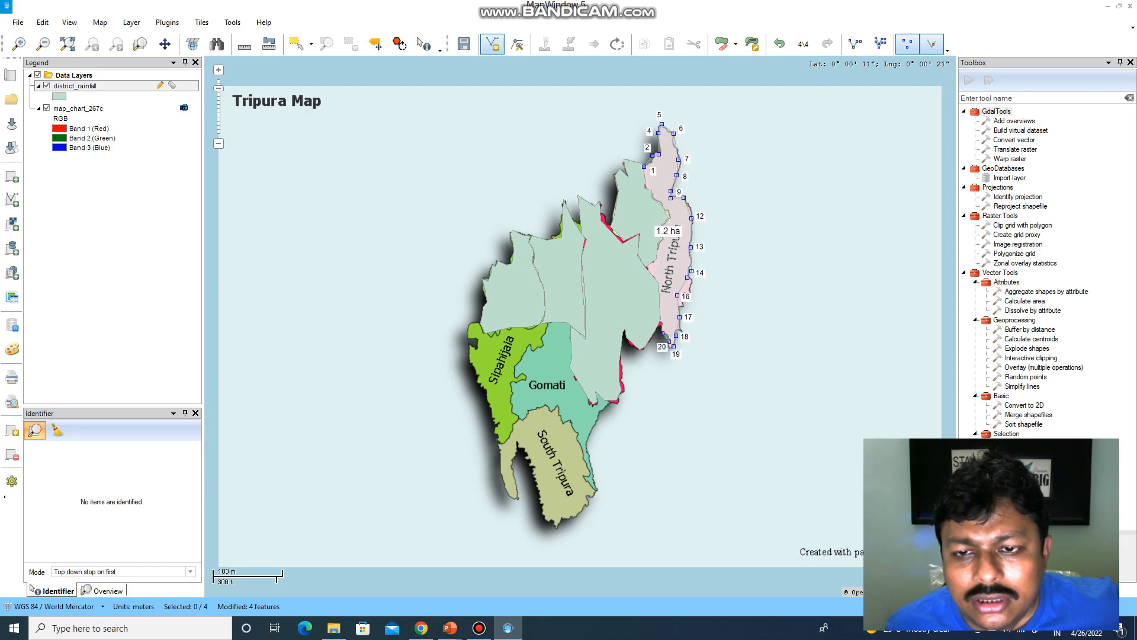
pyautogui.click(660, 318)
pyautogui.click(660, 281)
pyautogui.click(647, 265)
pyautogui.click(656, 256)
pyautogui.click(656, 255)
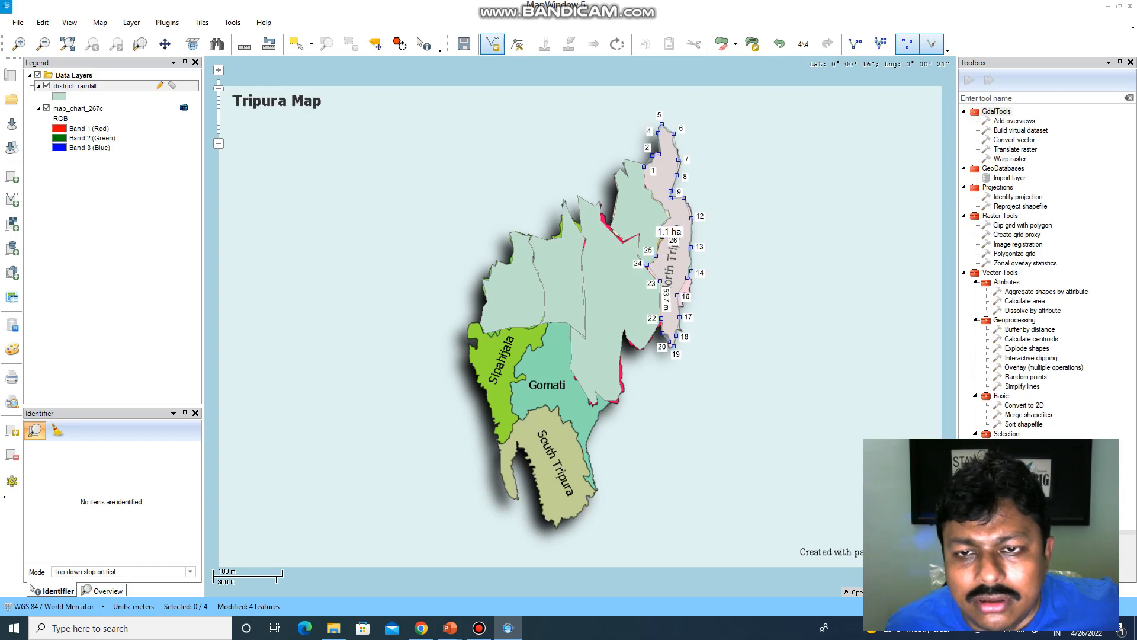
pyautogui.click(659, 200)
pyautogui.click(651, 193)
pyautogui.click(644, 187)
pyautogui.click(643, 167)
pyautogui.rightClick(644, 166)
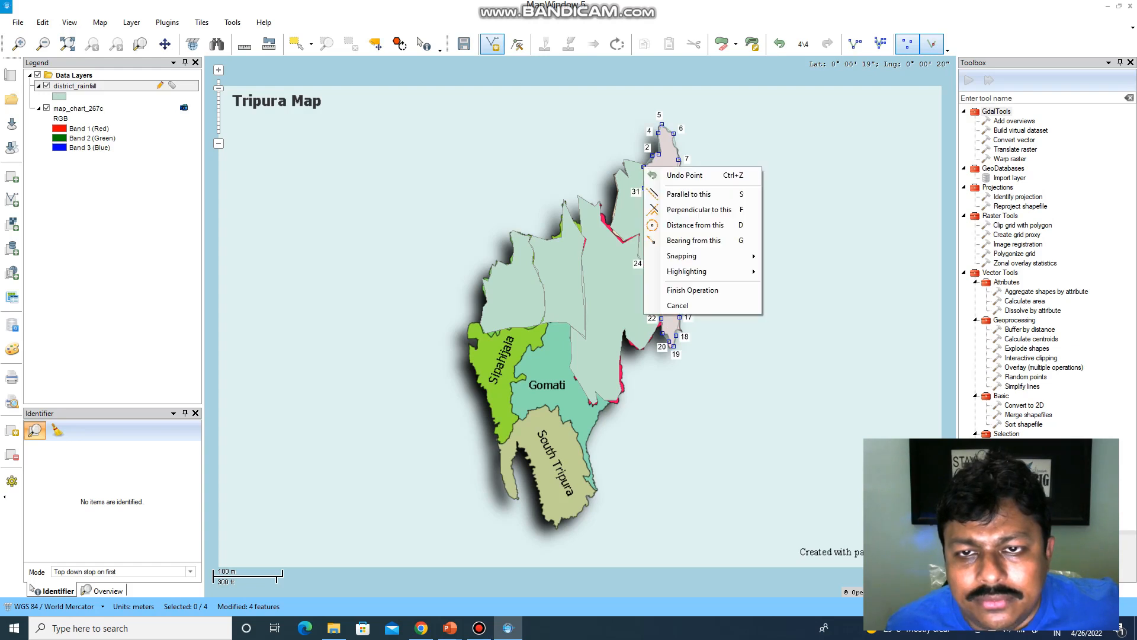
pyautogui.click(690, 289)
pyautogui.click(562, 326)
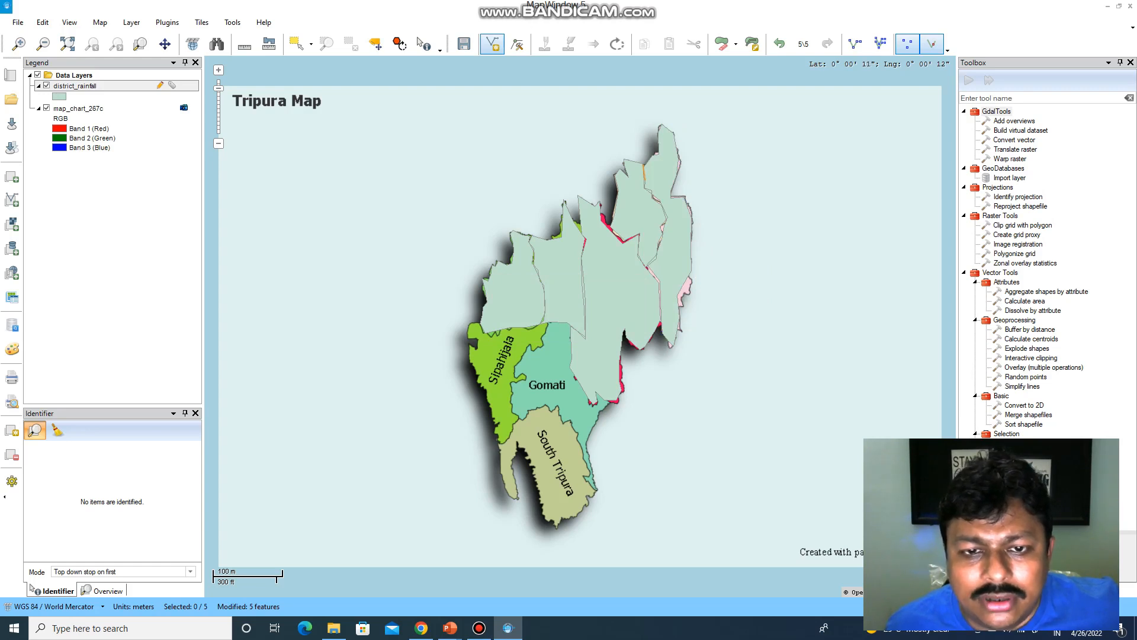
# Step: Trace the Sipahijala district boundary south of W.Tripura as a new polygon and accept its default shape attributes
pyautogui.click(467, 340)
pyautogui.click(477, 347)
pyautogui.click(467, 350)
pyautogui.click(491, 383)
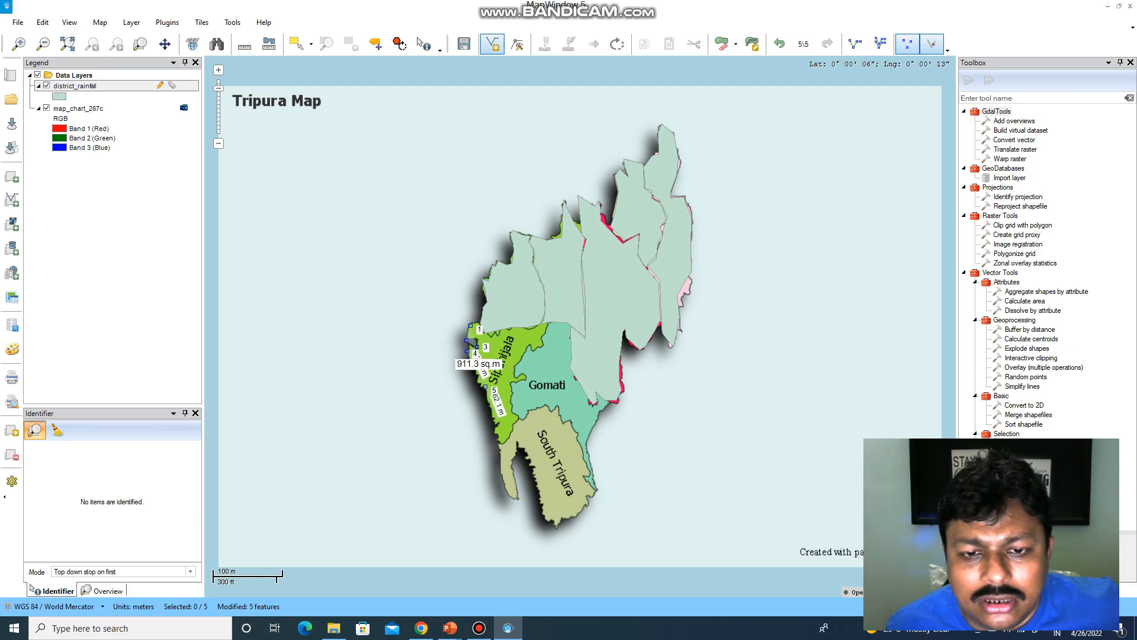
pyautogui.click(494, 441)
pyautogui.click(512, 425)
pyautogui.click(519, 415)
pyautogui.click(508, 400)
pyautogui.click(510, 379)
pyautogui.click(524, 379)
pyautogui.click(522, 373)
pyautogui.click(515, 377)
pyautogui.click(514, 365)
pyautogui.click(525, 351)
pyautogui.click(529, 344)
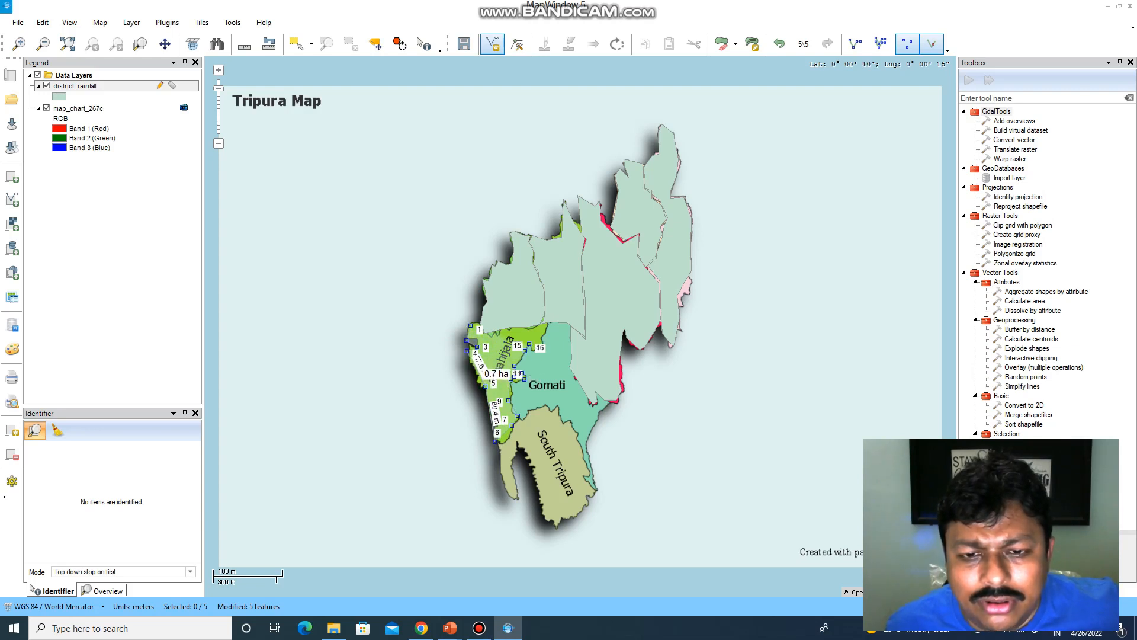
pyautogui.click(532, 349)
pyautogui.click(537, 346)
pyautogui.click(541, 342)
pyautogui.click(542, 338)
pyautogui.click(544, 330)
pyautogui.click(545, 322)
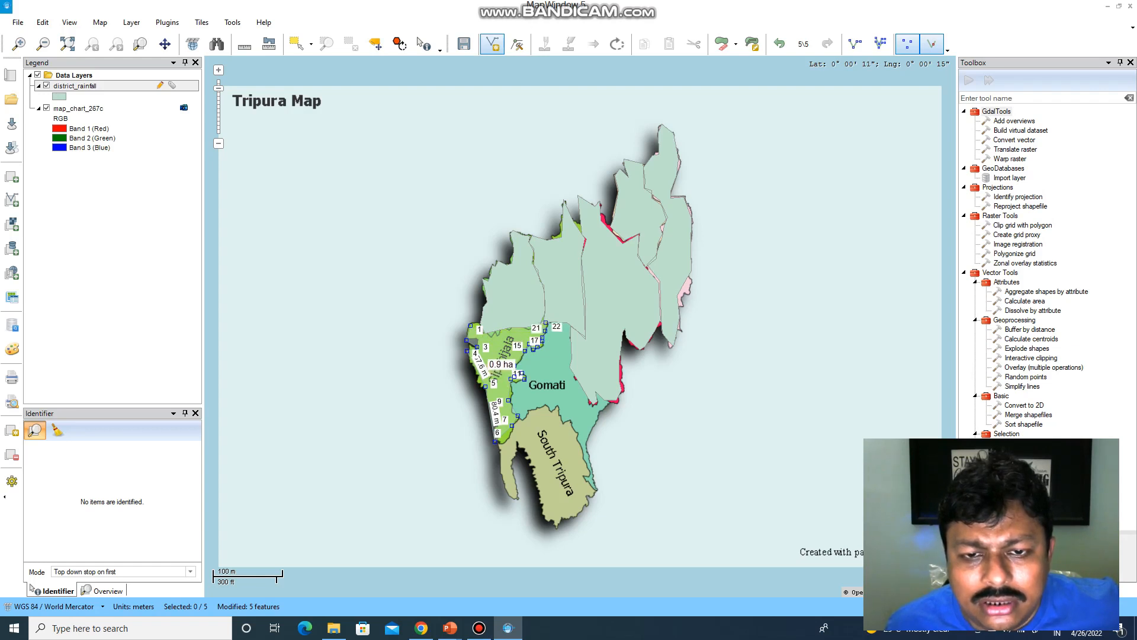
pyautogui.click(531, 330)
pyautogui.click(514, 328)
pyautogui.click(507, 328)
pyautogui.click(483, 332)
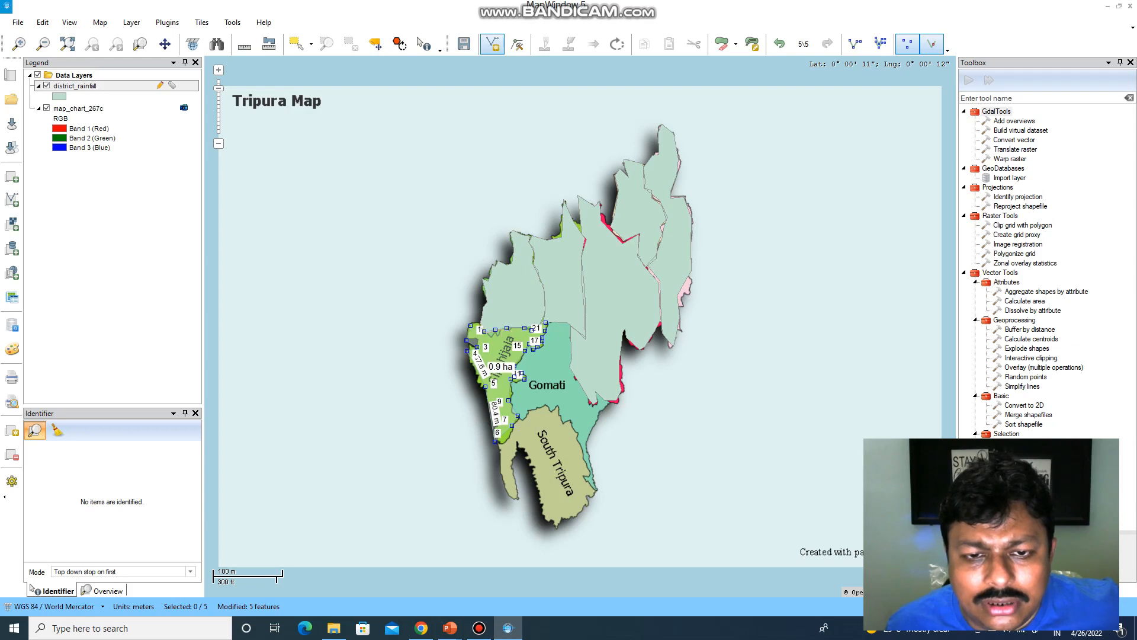
pyautogui.rightClick(471, 325)
pyautogui.click(518, 417)
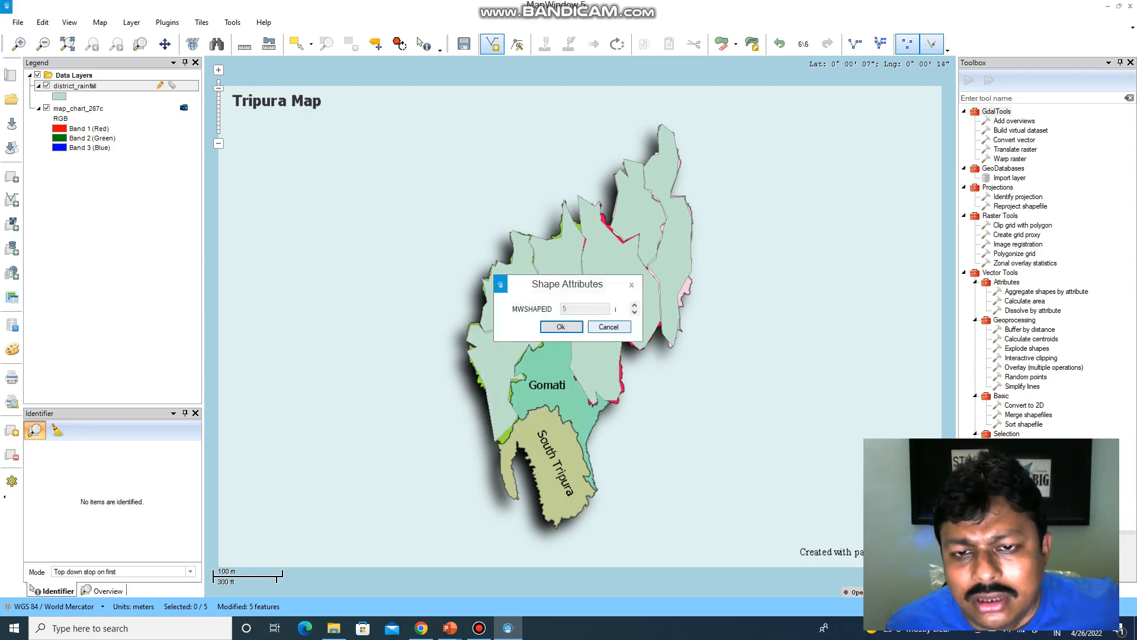
pyautogui.click(561, 326)
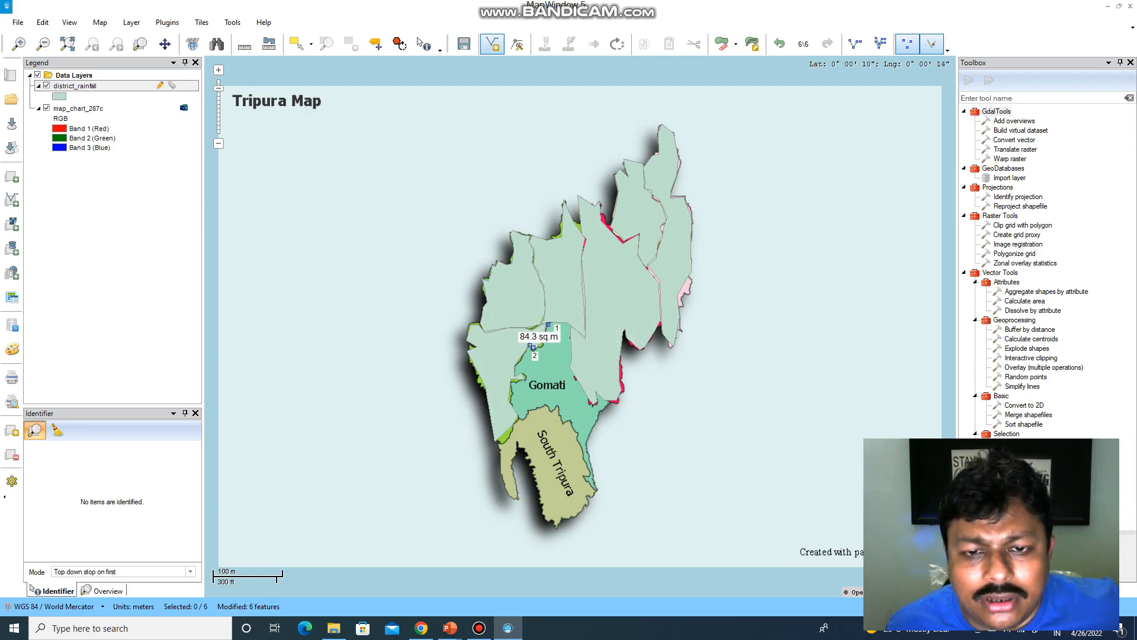
pyautogui.click(515, 375)
pyautogui.click(521, 371)
pyautogui.click(522, 381)
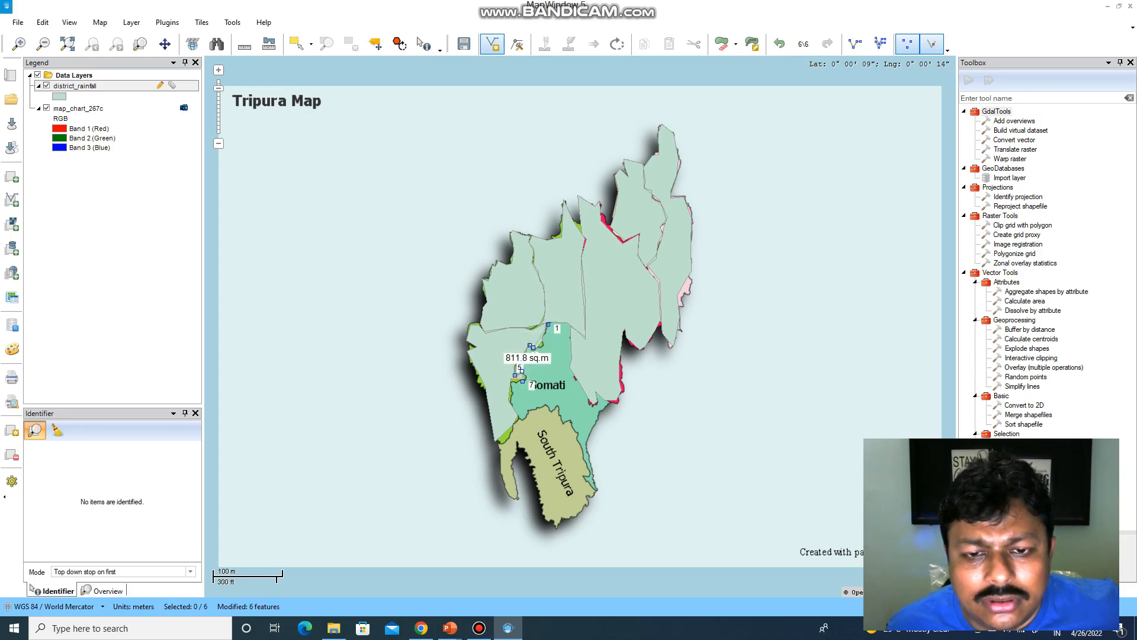
pyautogui.click(513, 381)
pyautogui.click(512, 390)
pyautogui.click(511, 404)
pyautogui.click(514, 414)
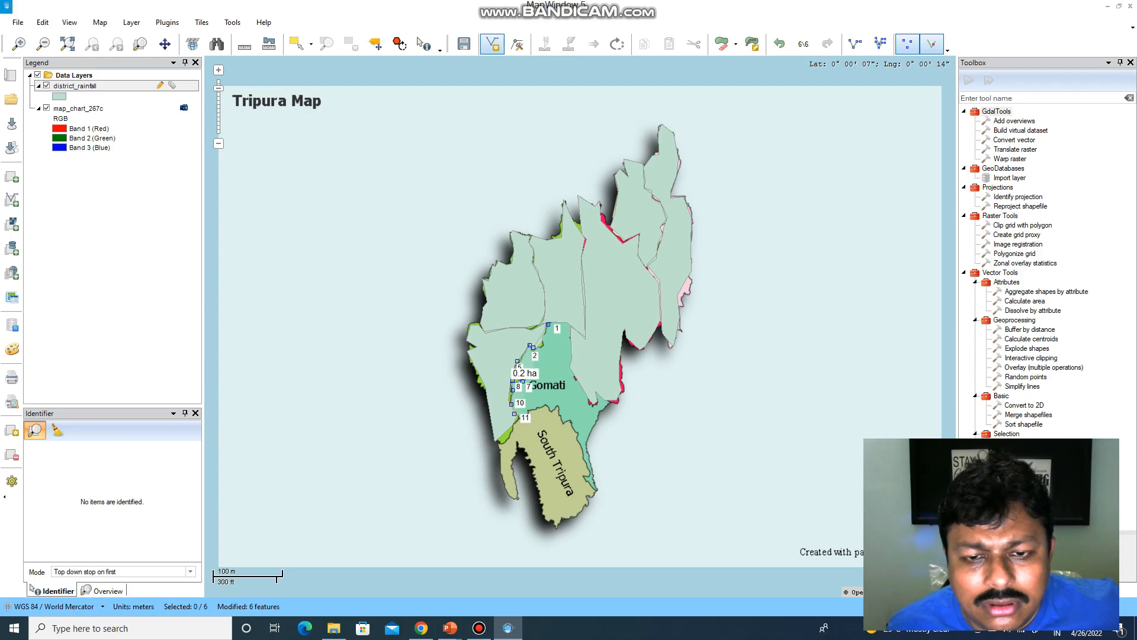
pyautogui.click(517, 418)
pyautogui.click(525, 419)
pyautogui.click(526, 408)
pyautogui.click(545, 405)
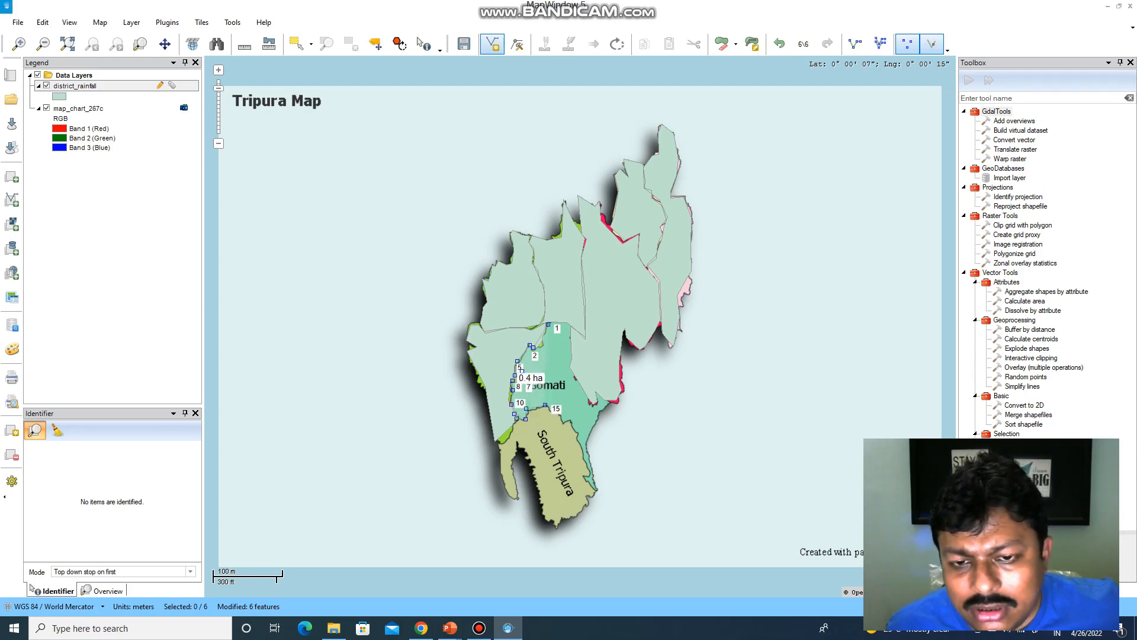
pyautogui.click(550, 413)
pyautogui.click(558, 407)
pyautogui.click(558, 413)
pyautogui.click(573, 420)
pyautogui.click(574, 430)
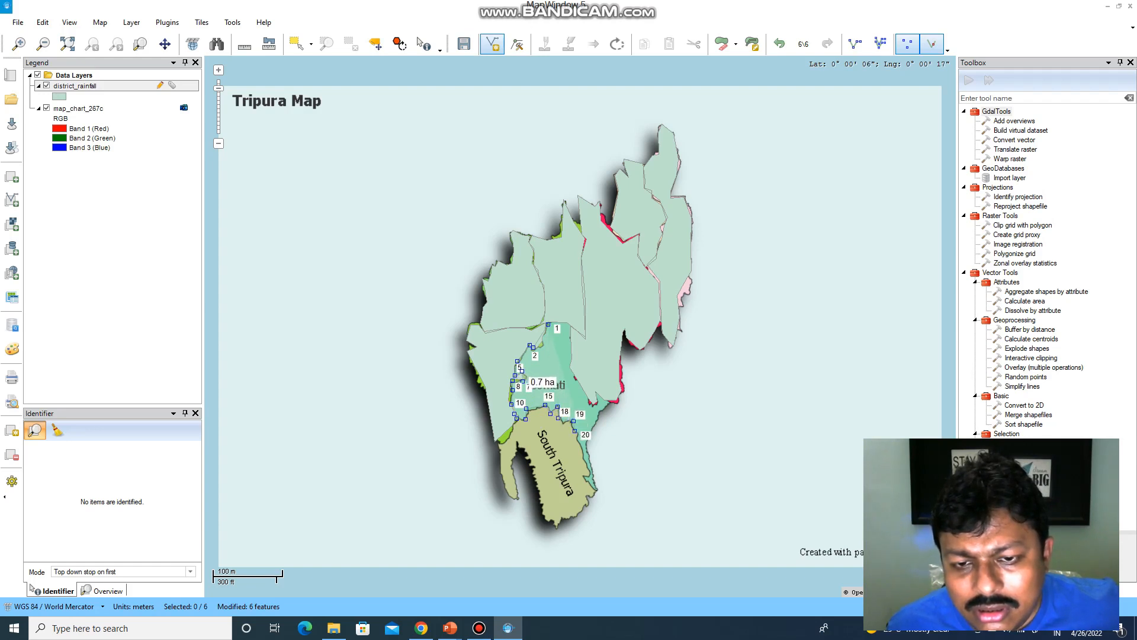
pyautogui.click(580, 452)
pyautogui.click(591, 475)
pyautogui.click(588, 486)
pyautogui.click(598, 487)
pyautogui.click(591, 463)
pyautogui.click(586, 453)
pyautogui.click(586, 441)
pyautogui.click(595, 425)
pyautogui.click(600, 414)
pyautogui.click(608, 406)
pyautogui.click(609, 403)
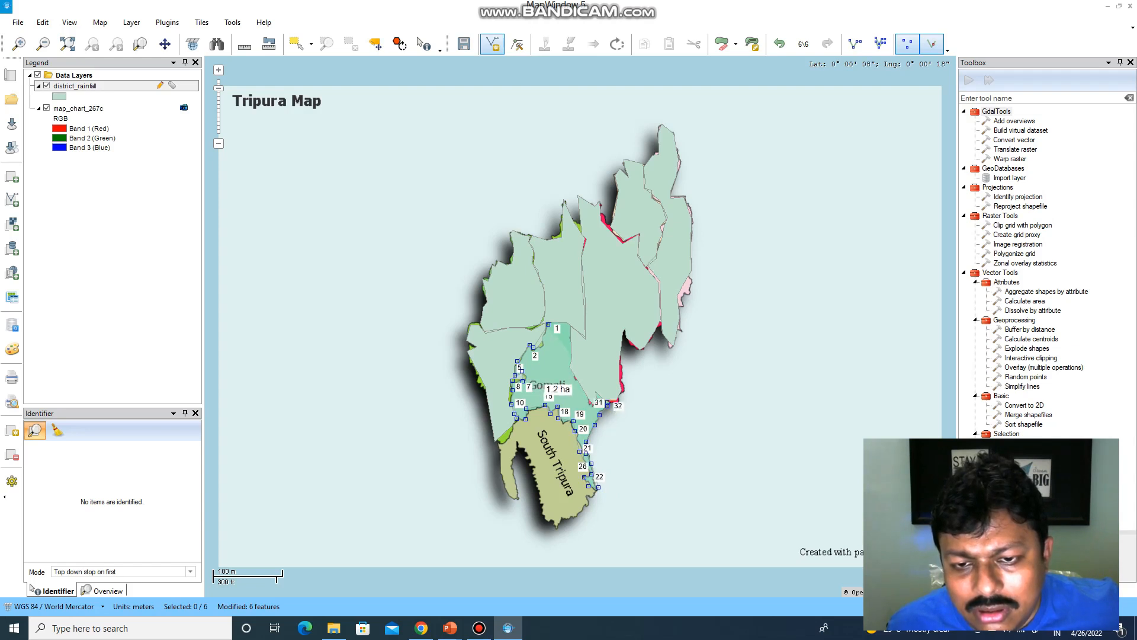
pyautogui.click(593, 391)
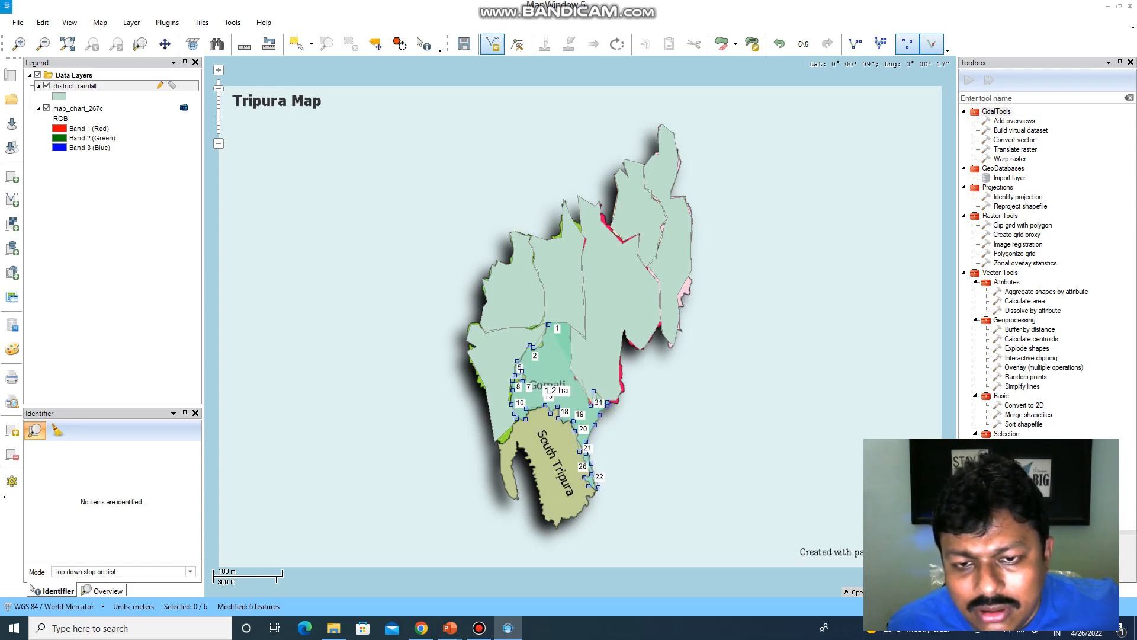
pyautogui.click(581, 377)
pyautogui.click(568, 365)
pyautogui.click(571, 358)
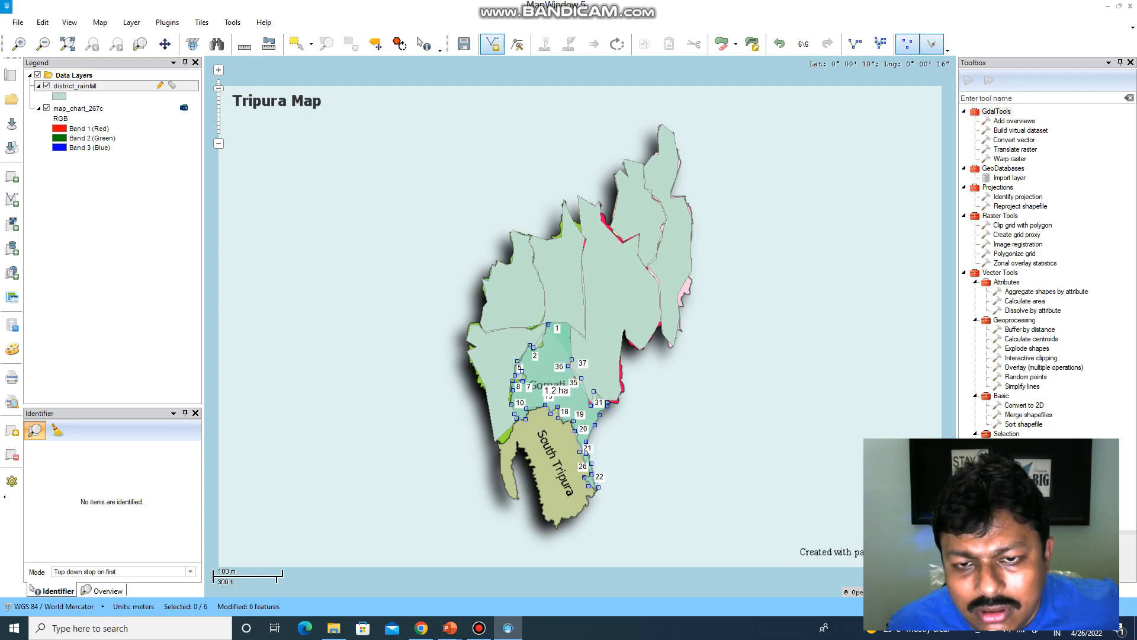
pyautogui.click(571, 326)
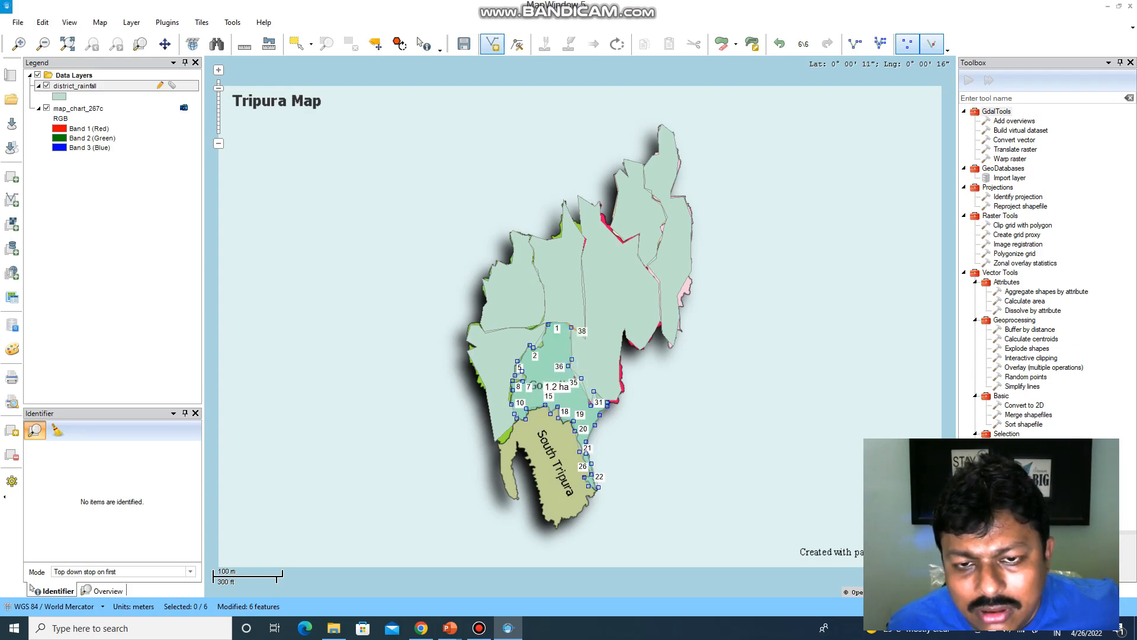
pyautogui.click(558, 322)
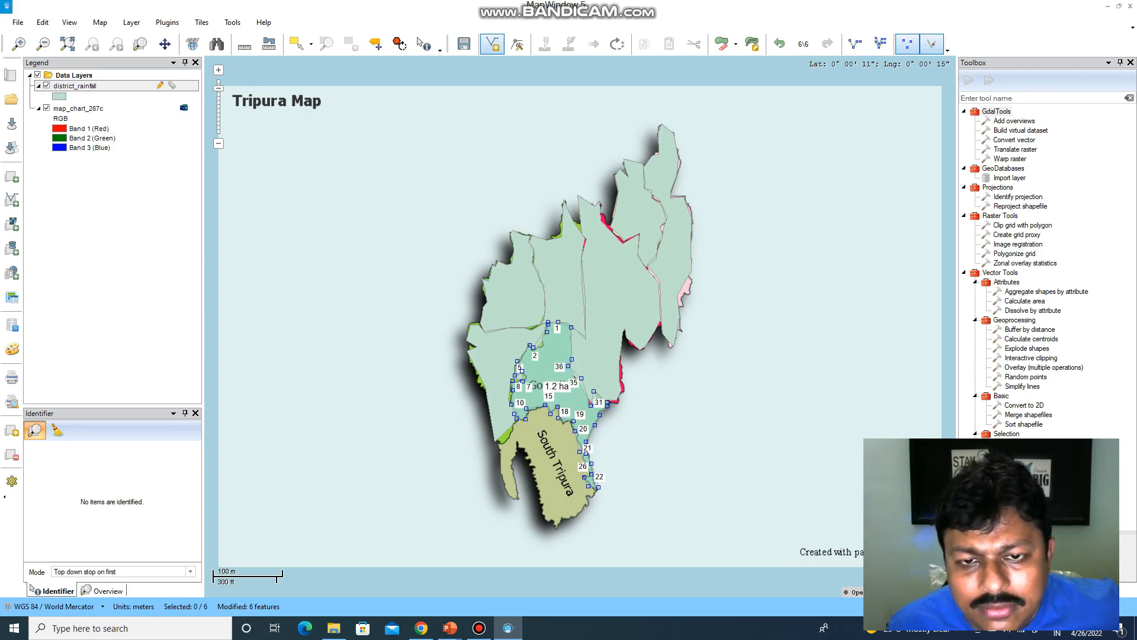
pyautogui.click(543, 336)
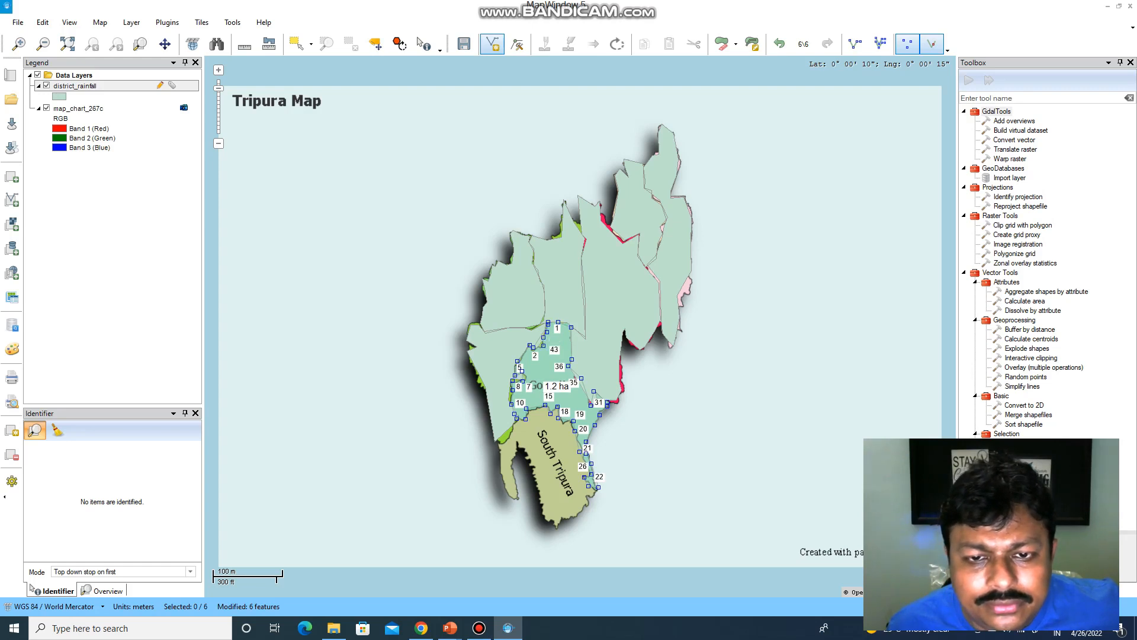
pyautogui.rightClick(533, 349)
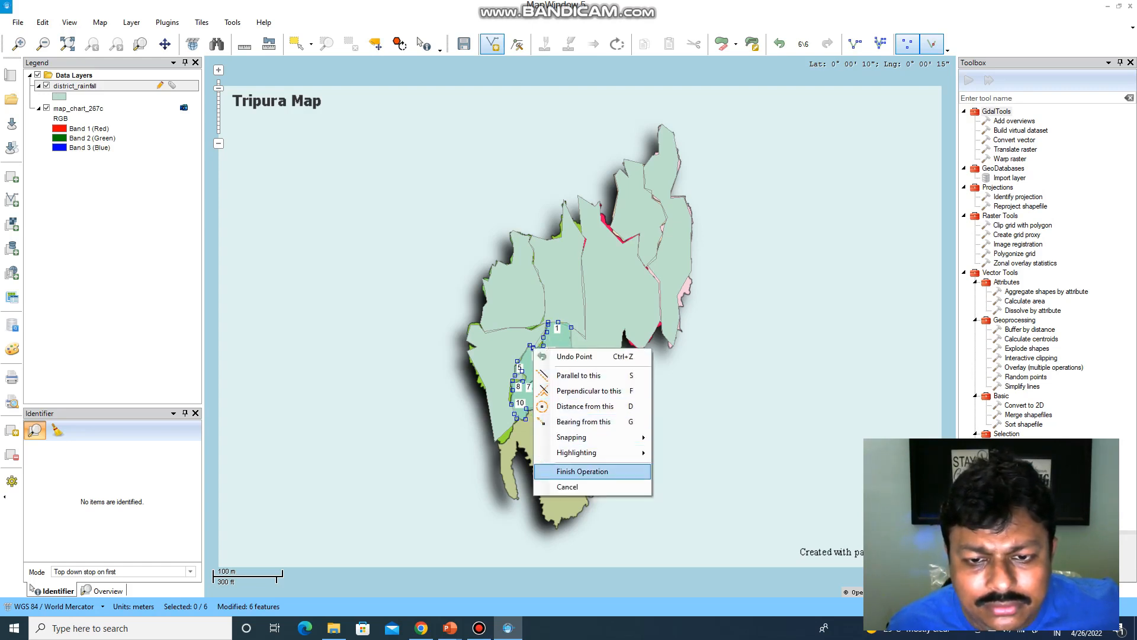
pyautogui.click(582, 471)
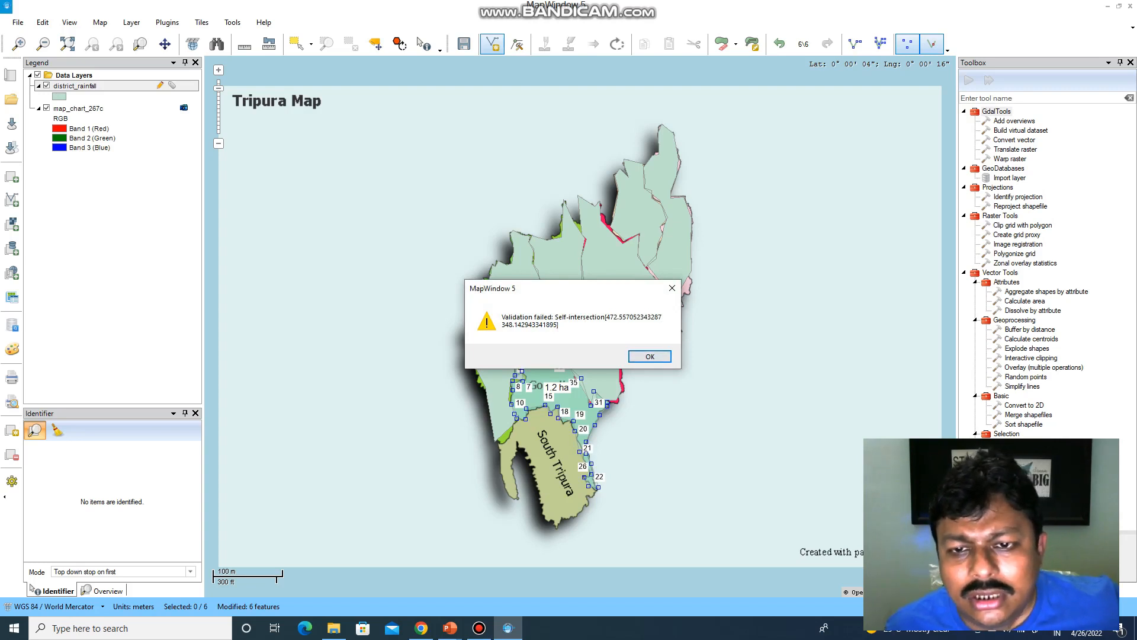
pyautogui.press('Return')
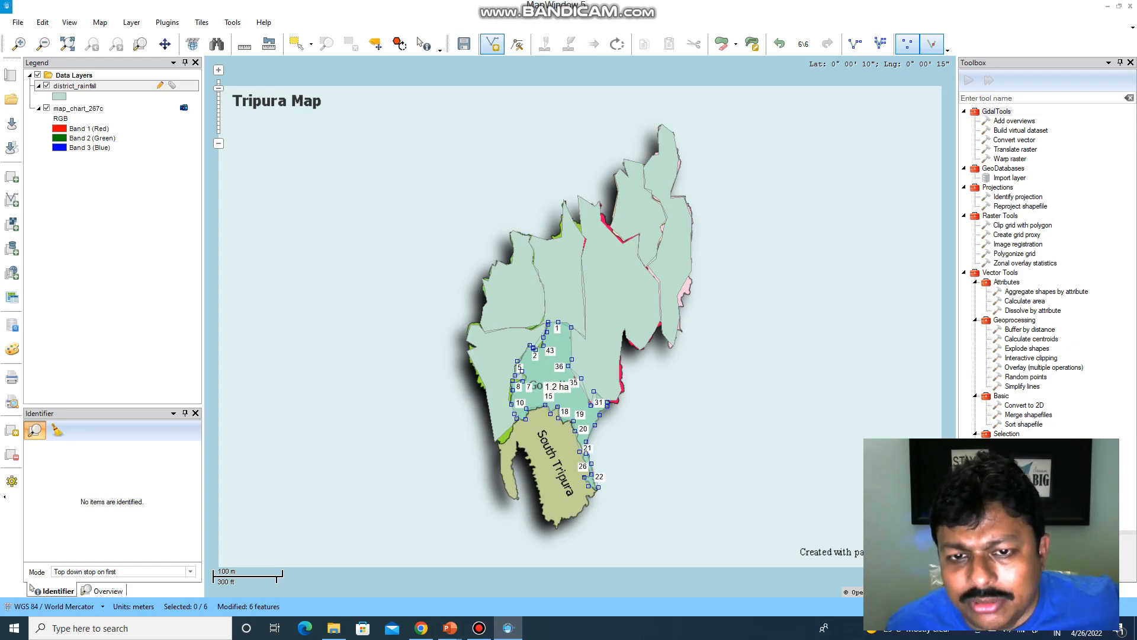
pyautogui.rightClick(536, 350)
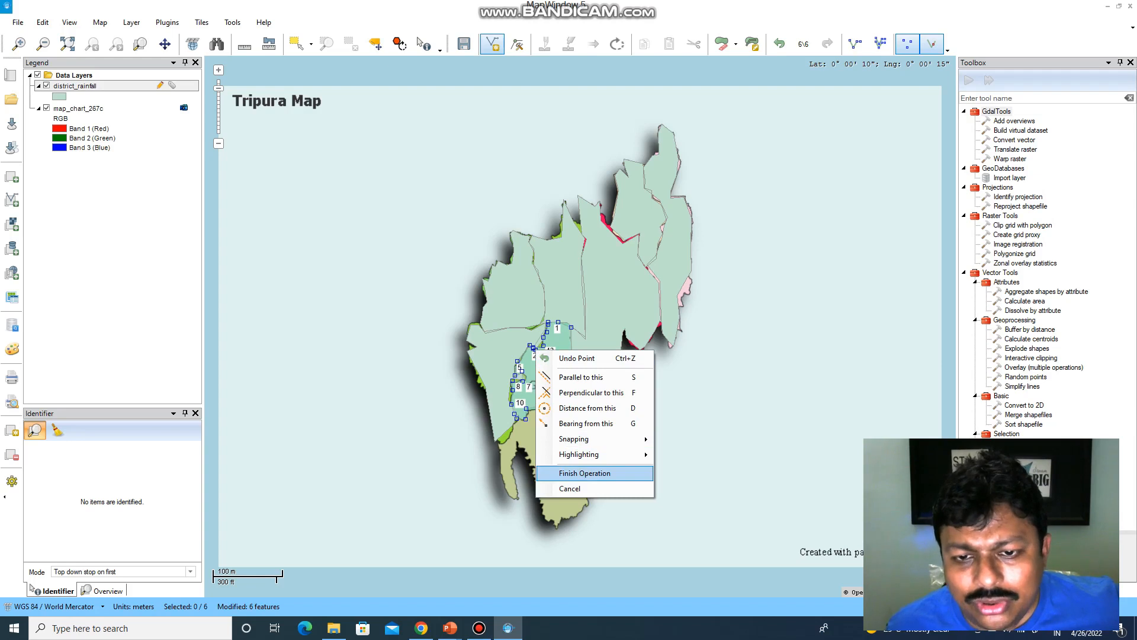
pyautogui.click(585, 473)
pyautogui.click(650, 356)
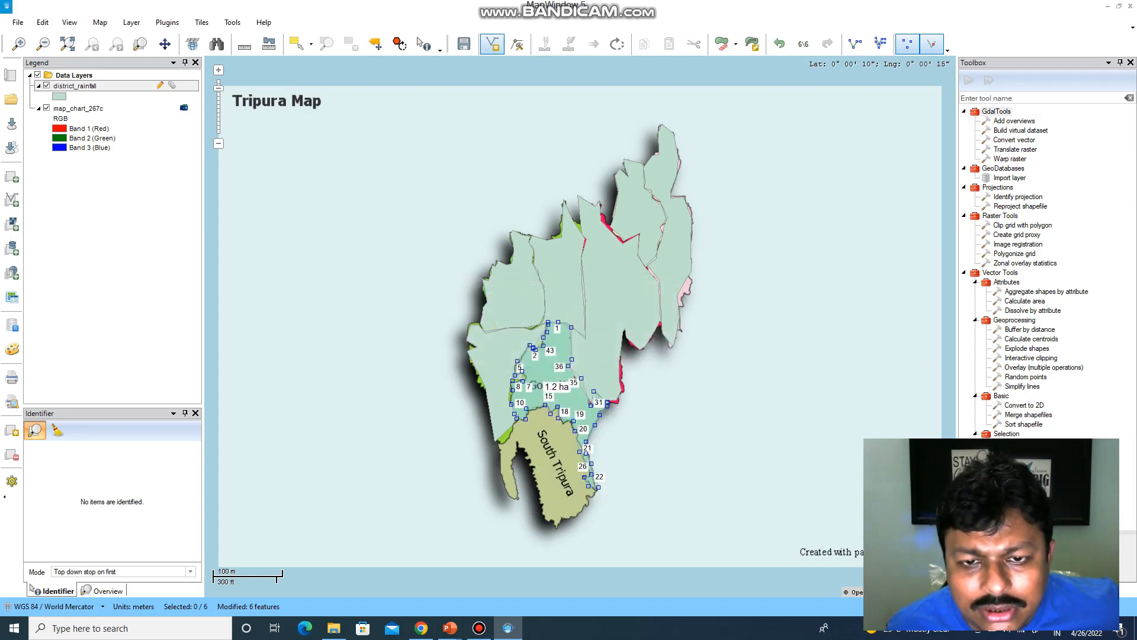
pyautogui.click(538, 348)
pyautogui.rightClick(539, 349)
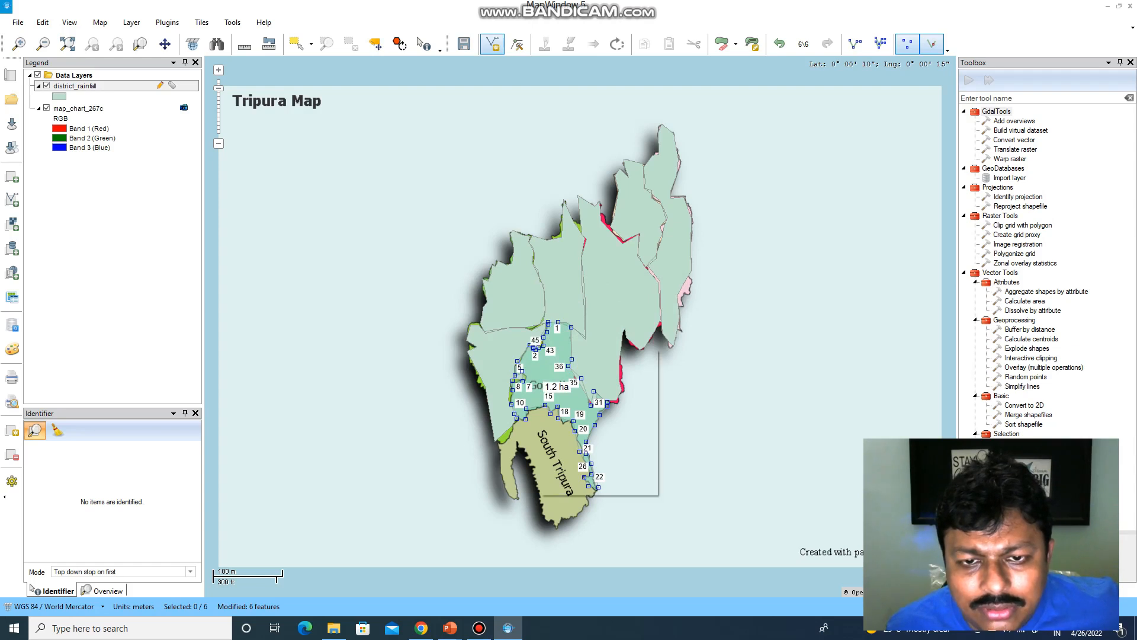
pyautogui.click(584, 471)
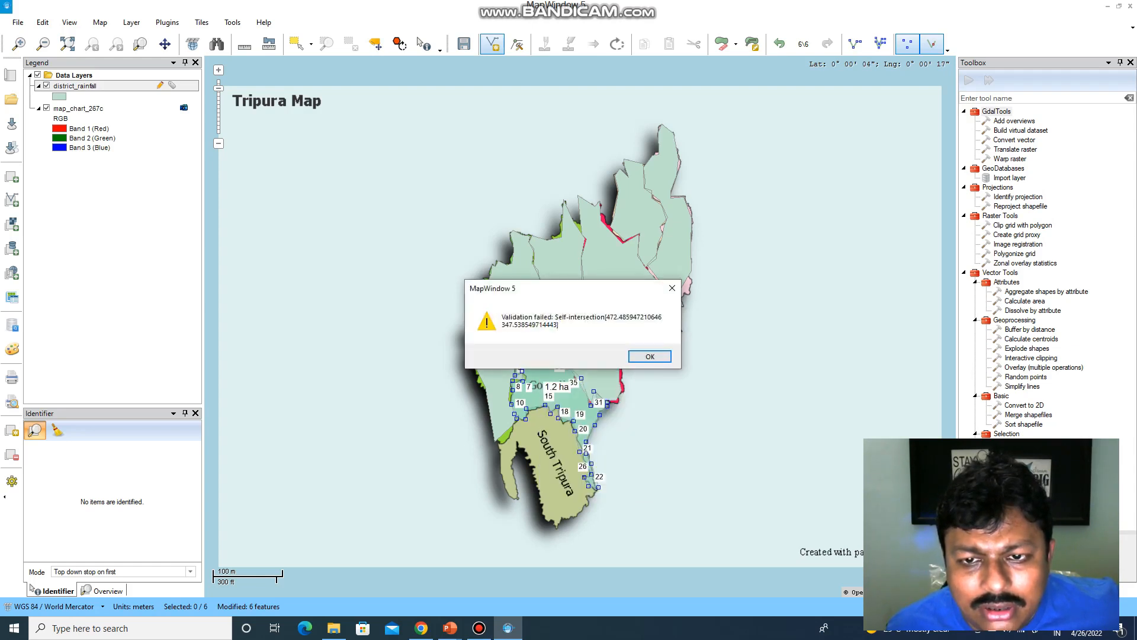
pyautogui.click(649, 357)
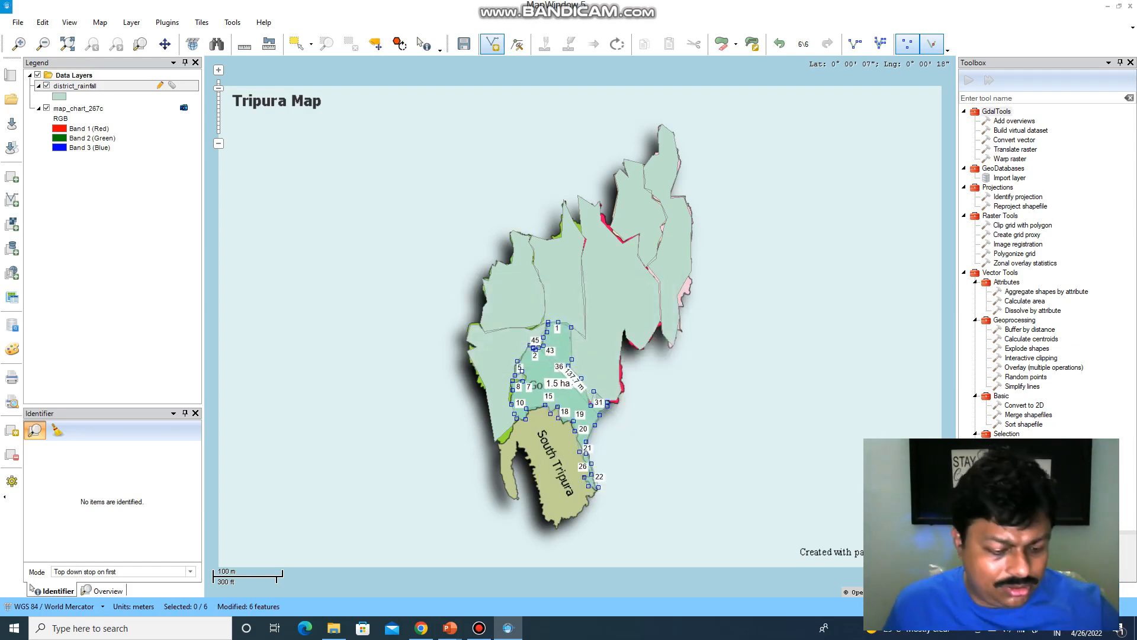
pyautogui.press('Escape')
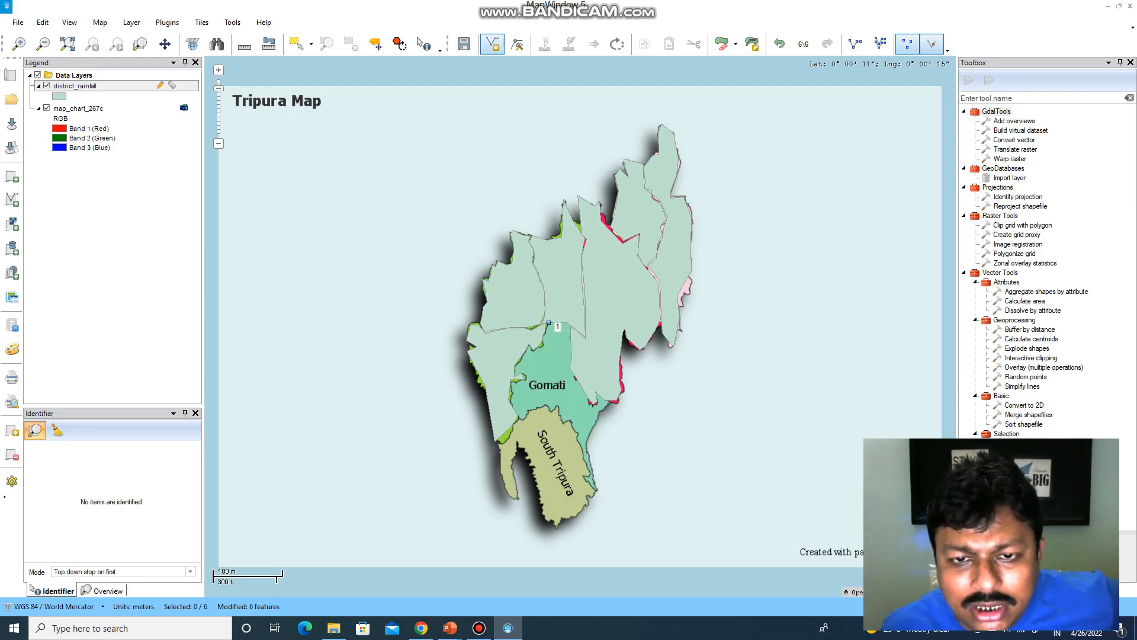
# Step: Digitize the Gomati district boundary between Sipahijala and Dhalai as a new polygon and accept its default shape attributes
pyautogui.click(540, 335)
pyautogui.click(536, 350)
pyautogui.click(523, 350)
pyautogui.click(512, 371)
pyautogui.click(523, 374)
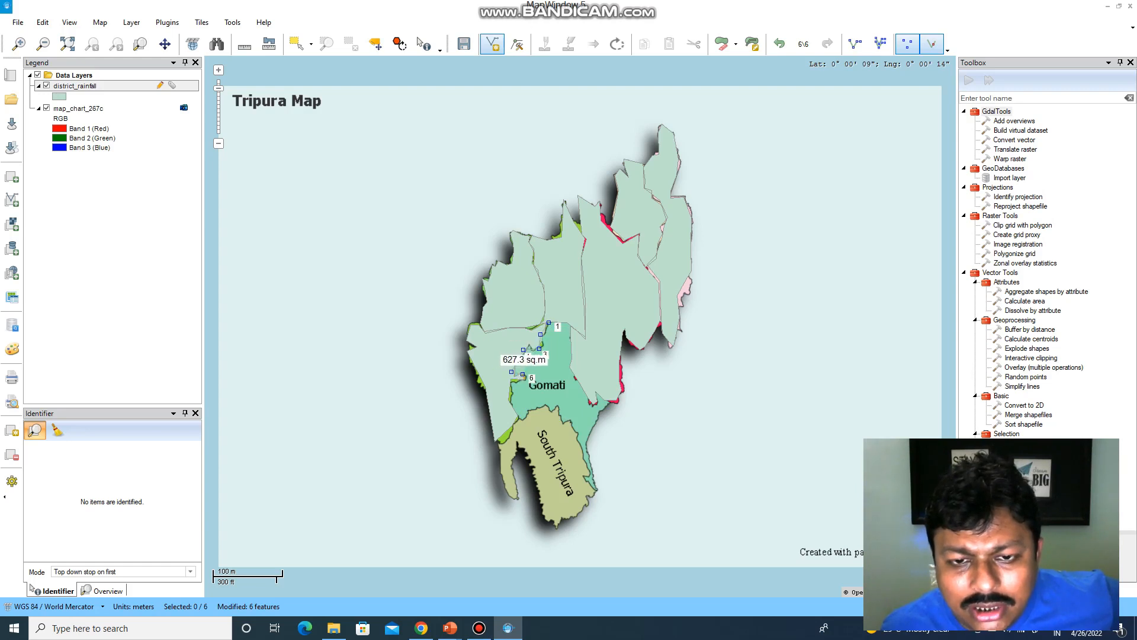
pyautogui.click(526, 380)
pyautogui.click(509, 400)
pyautogui.click(515, 417)
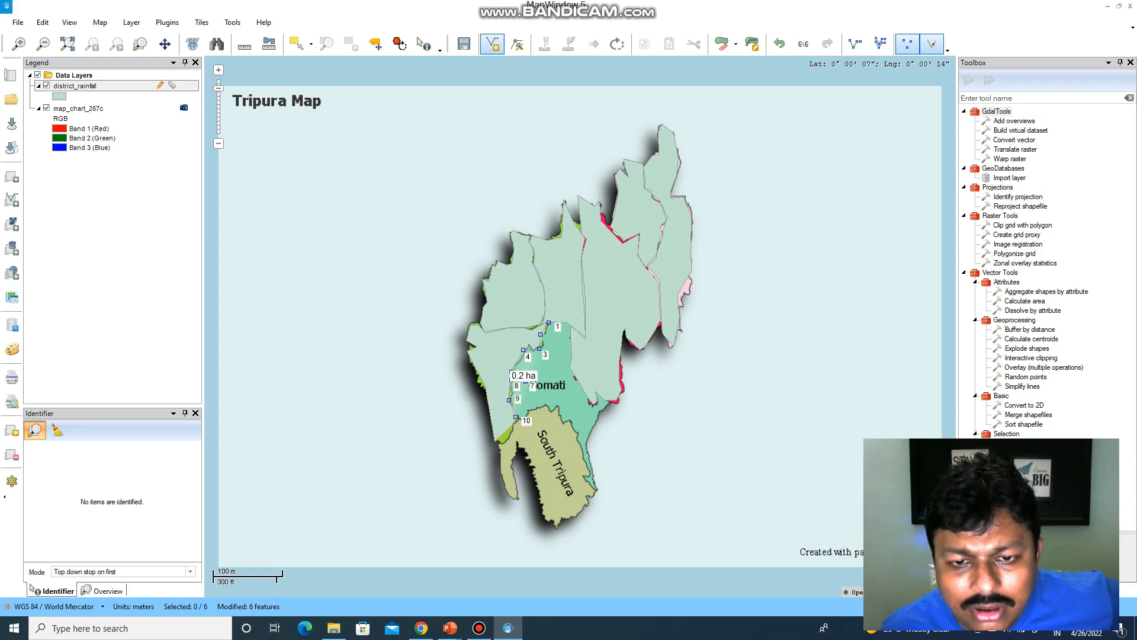
pyautogui.click(522, 418)
pyautogui.click(529, 411)
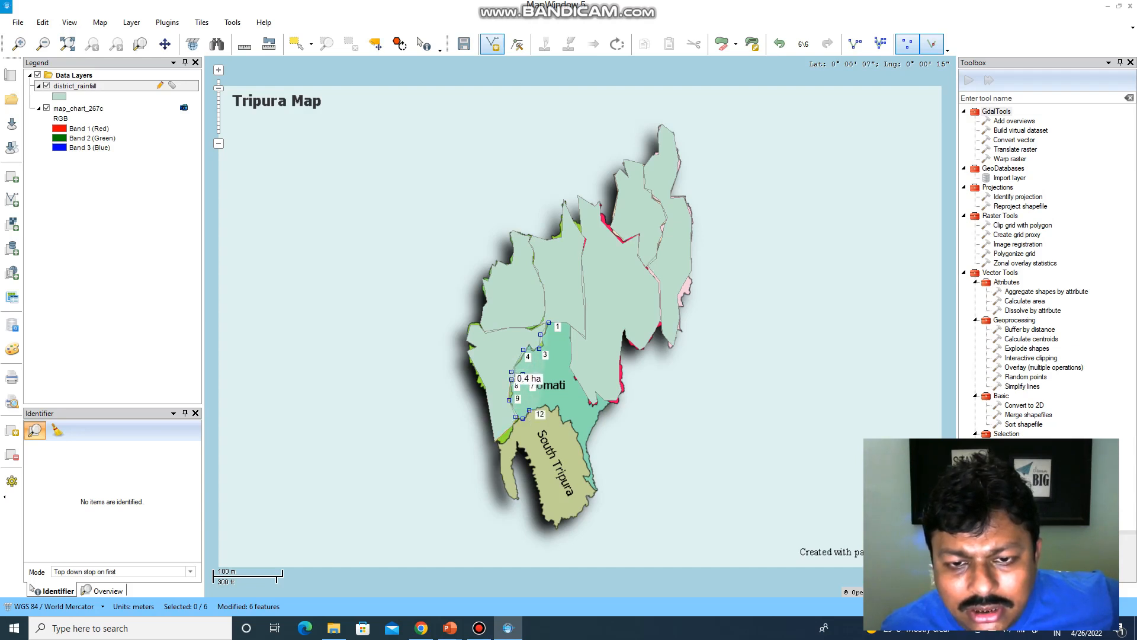
pyautogui.click(544, 406)
pyautogui.click(554, 411)
pyautogui.click(561, 408)
pyautogui.click(563, 421)
pyautogui.click(572, 419)
pyautogui.click(577, 437)
pyautogui.click(580, 453)
pyautogui.click(582, 474)
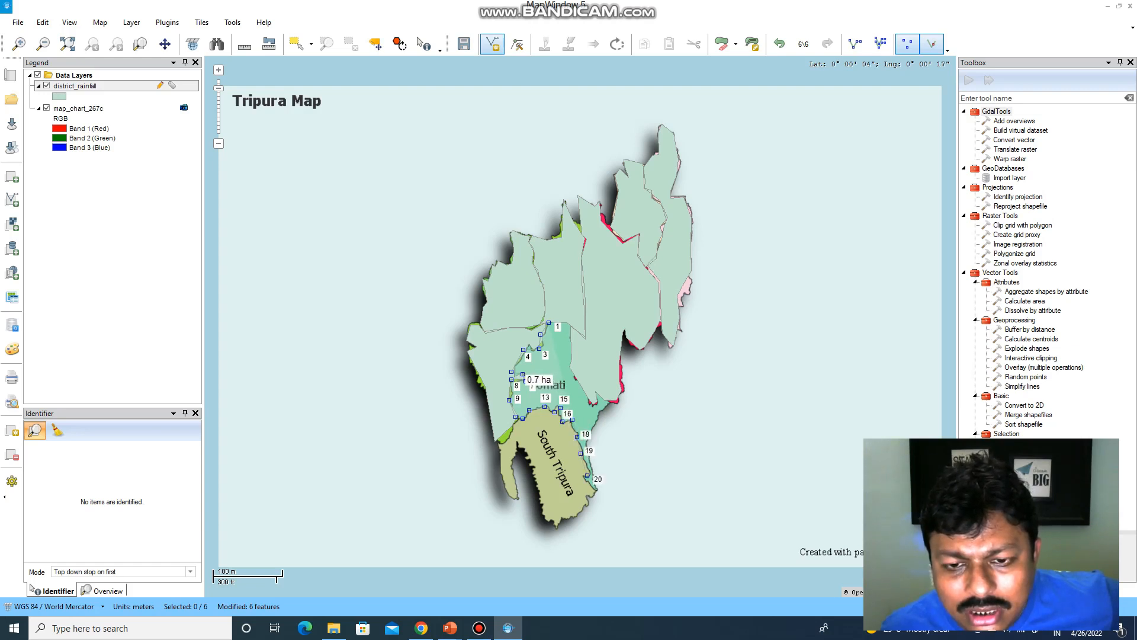
pyautogui.click(595, 490)
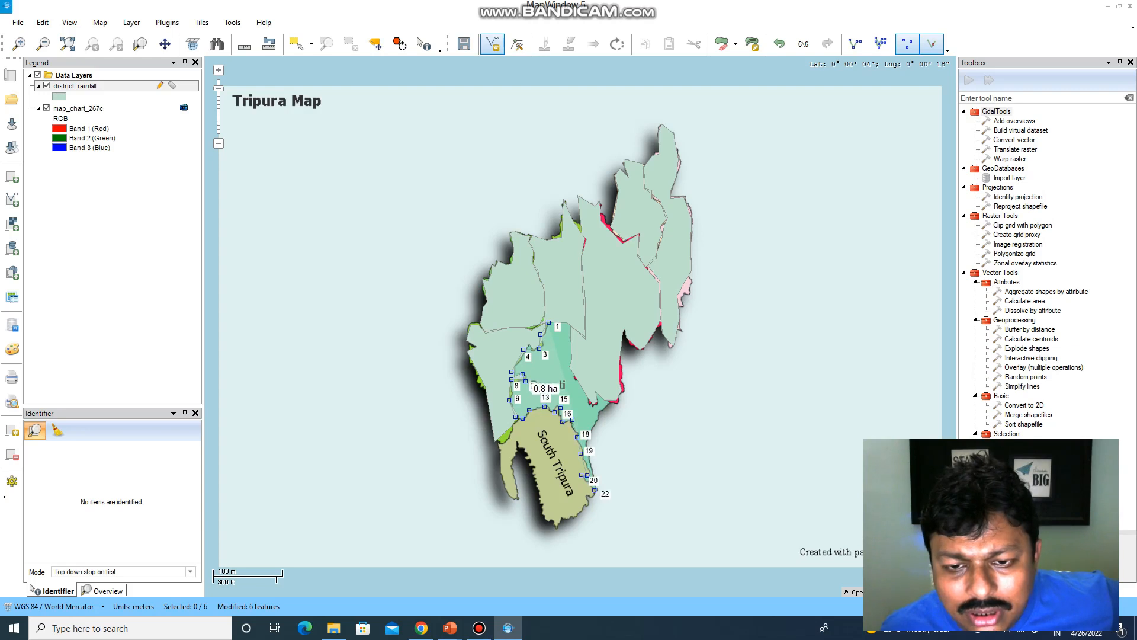
pyautogui.click(590, 461)
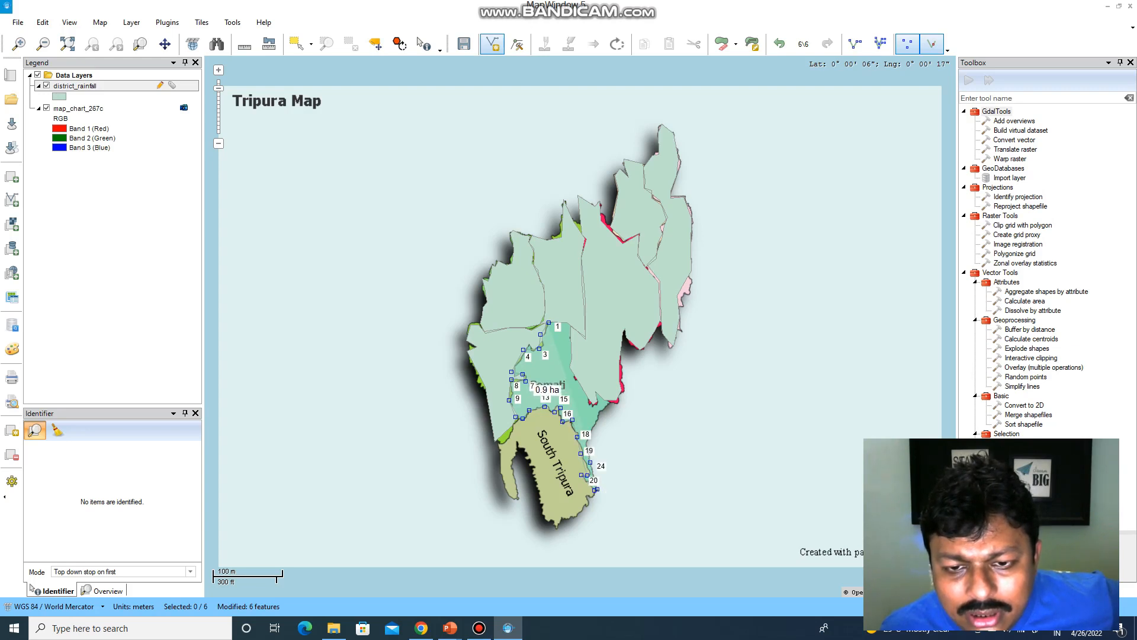
pyautogui.click(602, 409)
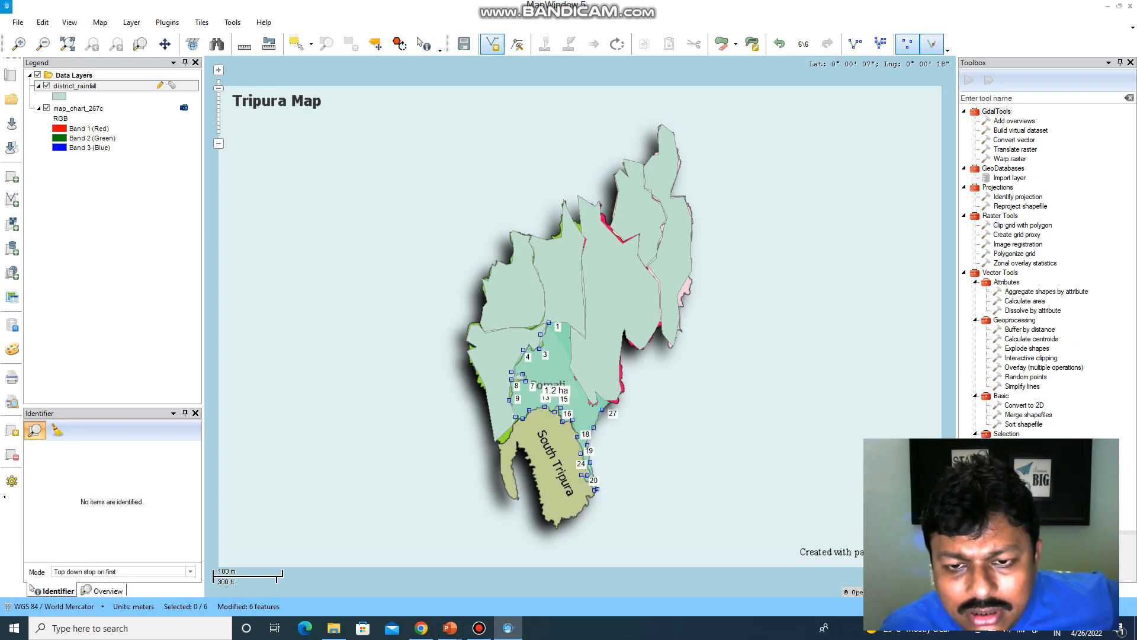
pyautogui.click(608, 400)
pyautogui.click(593, 391)
pyautogui.click(572, 373)
pyautogui.click(570, 363)
pyautogui.click(569, 338)
pyautogui.click(570, 325)
pyautogui.click(557, 324)
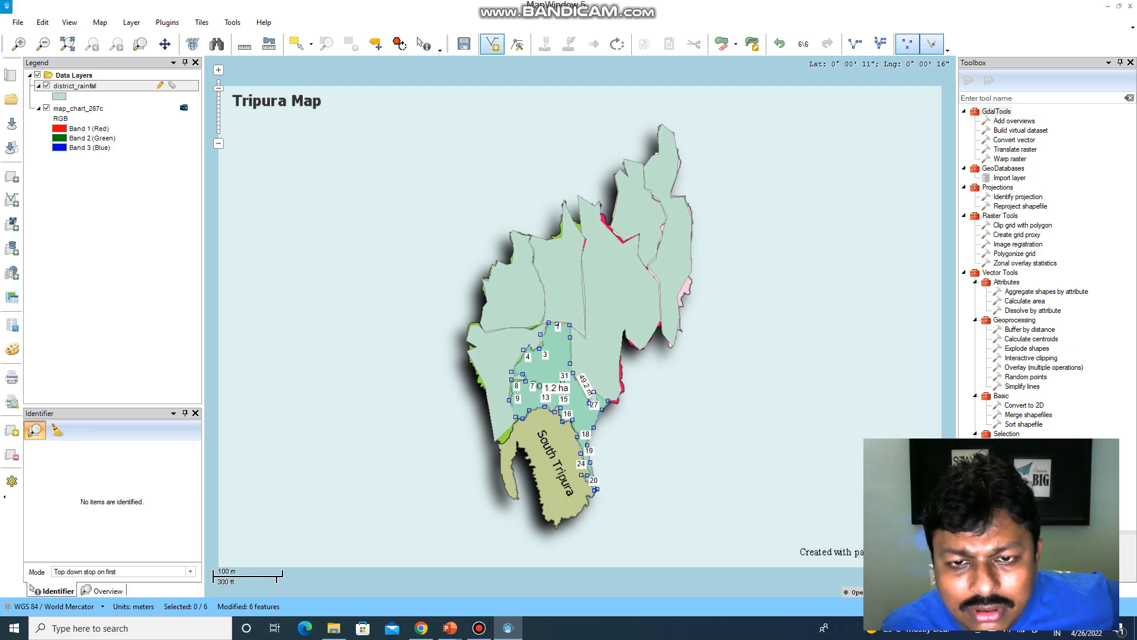
pyautogui.rightClick(548, 320)
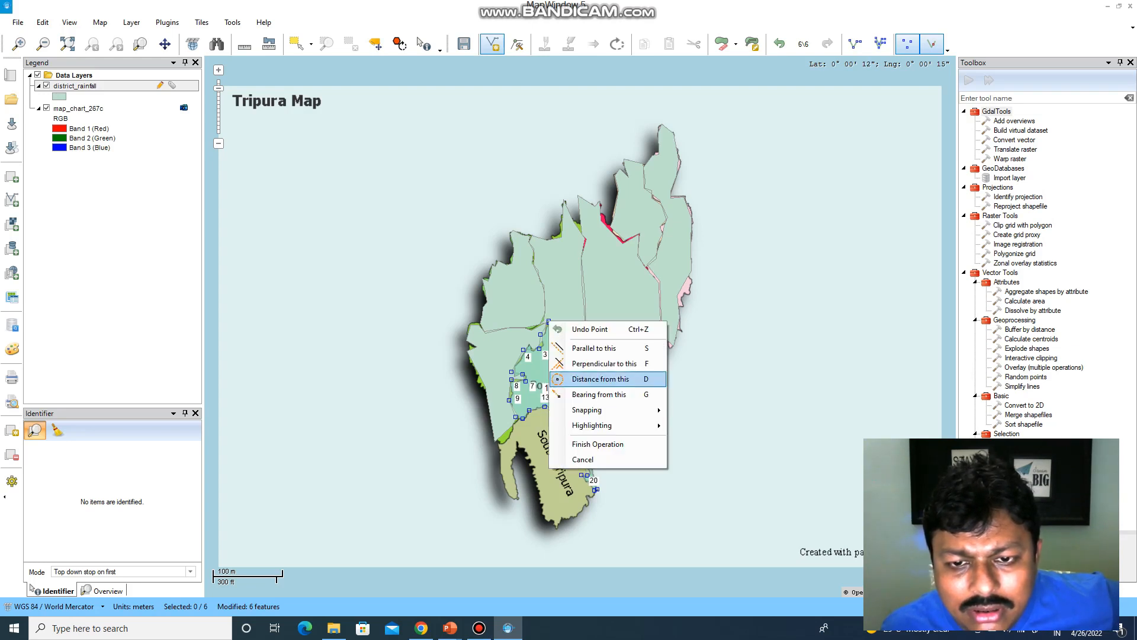
pyautogui.click(583, 444)
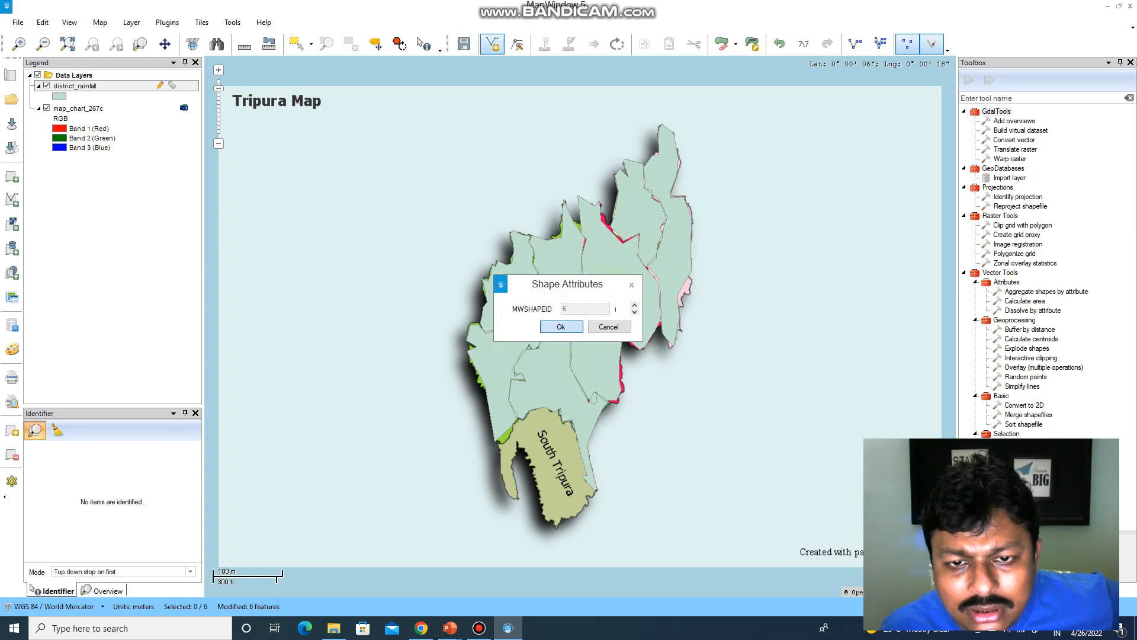
pyautogui.press('Return')
# Step: Trace the South Tripura district, including its narrow southwestern arm, as a new polygon and accept its default shape attributes
pyautogui.click(501, 442)
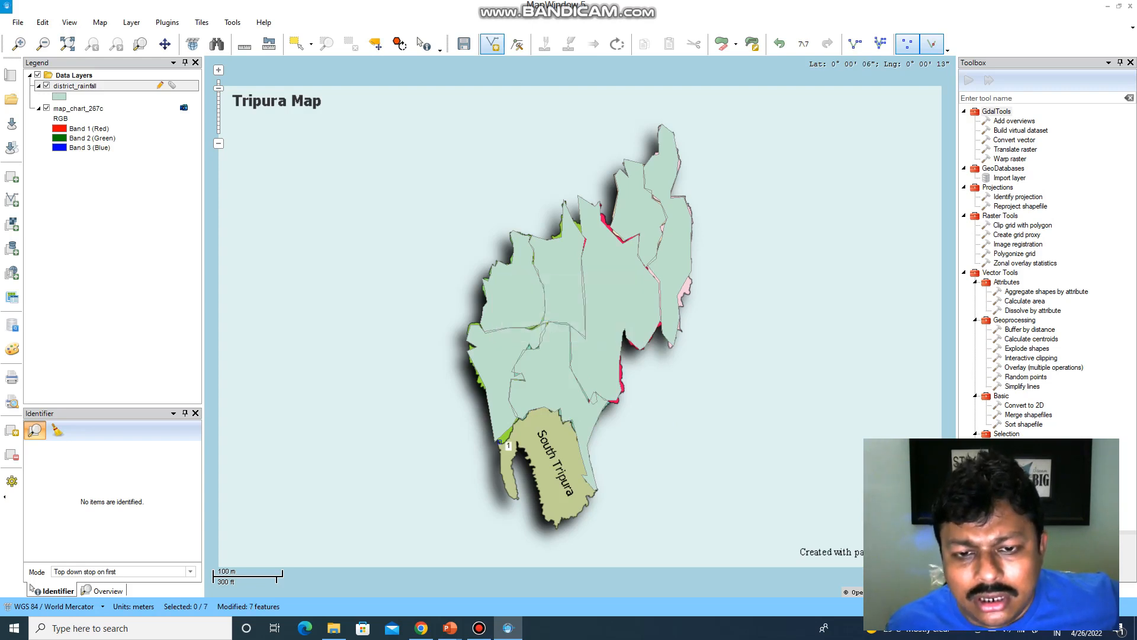
pyautogui.click(513, 427)
pyautogui.click(526, 412)
pyautogui.click(542, 409)
pyautogui.click(556, 410)
pyautogui.click(561, 425)
pyautogui.click(573, 426)
pyautogui.click(578, 443)
pyautogui.click(583, 474)
pyautogui.click(591, 485)
pyautogui.click(591, 494)
pyautogui.click(587, 502)
pyautogui.click(585, 508)
pyautogui.click(567, 514)
pyautogui.click(556, 525)
pyautogui.click(542, 517)
pyautogui.click(543, 493)
pyautogui.click(536, 479)
pyautogui.click(532, 465)
pyautogui.click(527, 453)
pyautogui.click(520, 442)
pyautogui.click(513, 451)
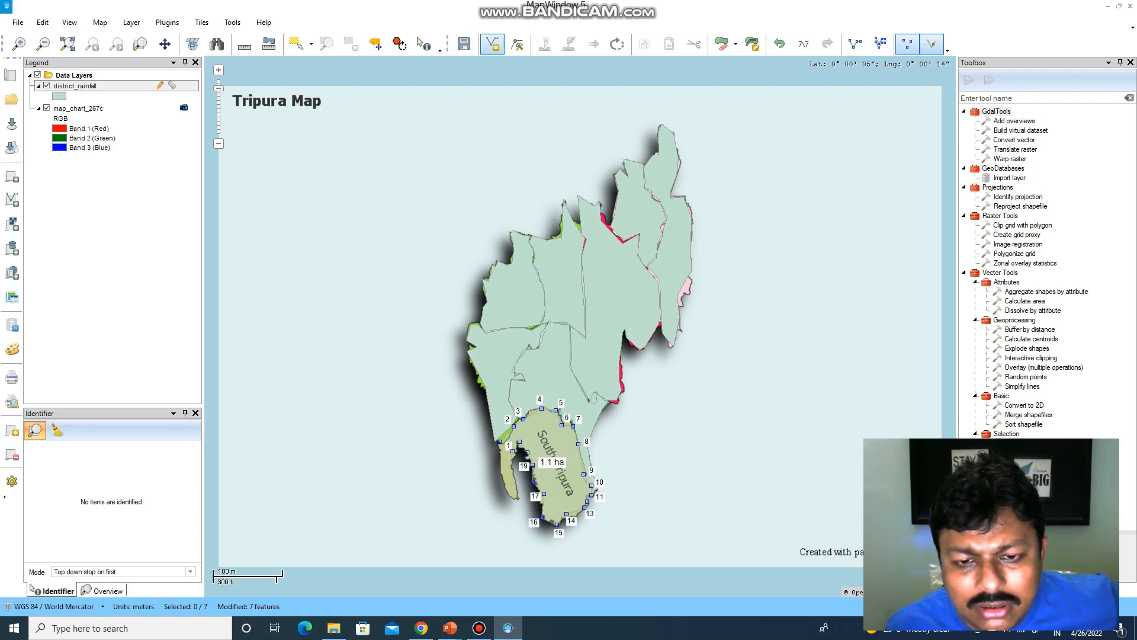
pyautogui.click(518, 500)
pyautogui.click(503, 487)
pyautogui.click(503, 472)
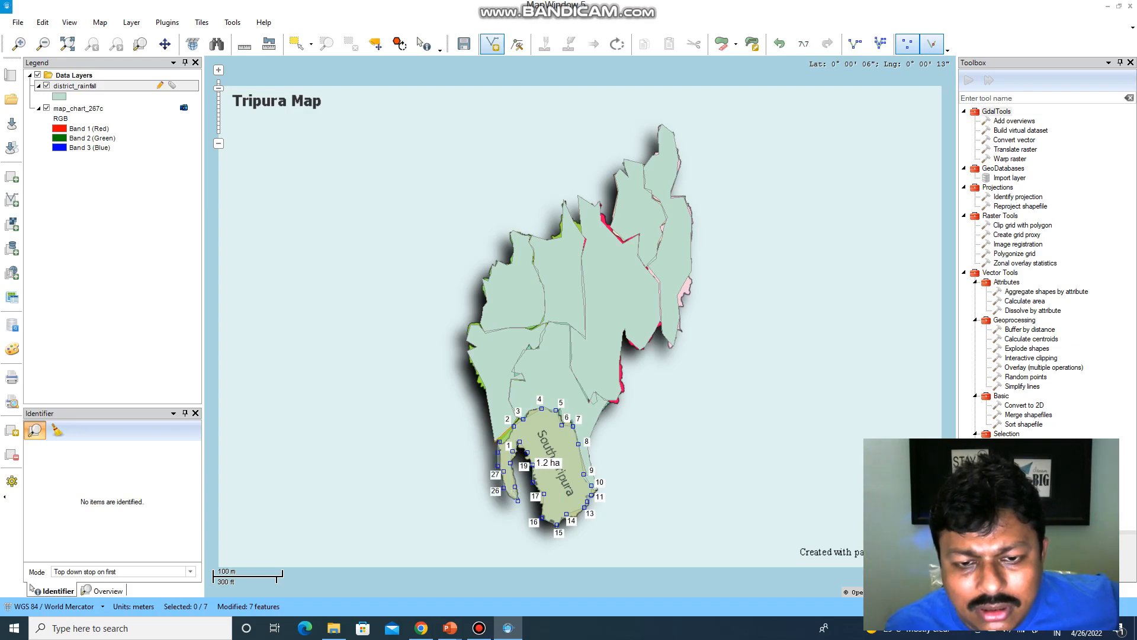
pyautogui.rightClick(499, 442)
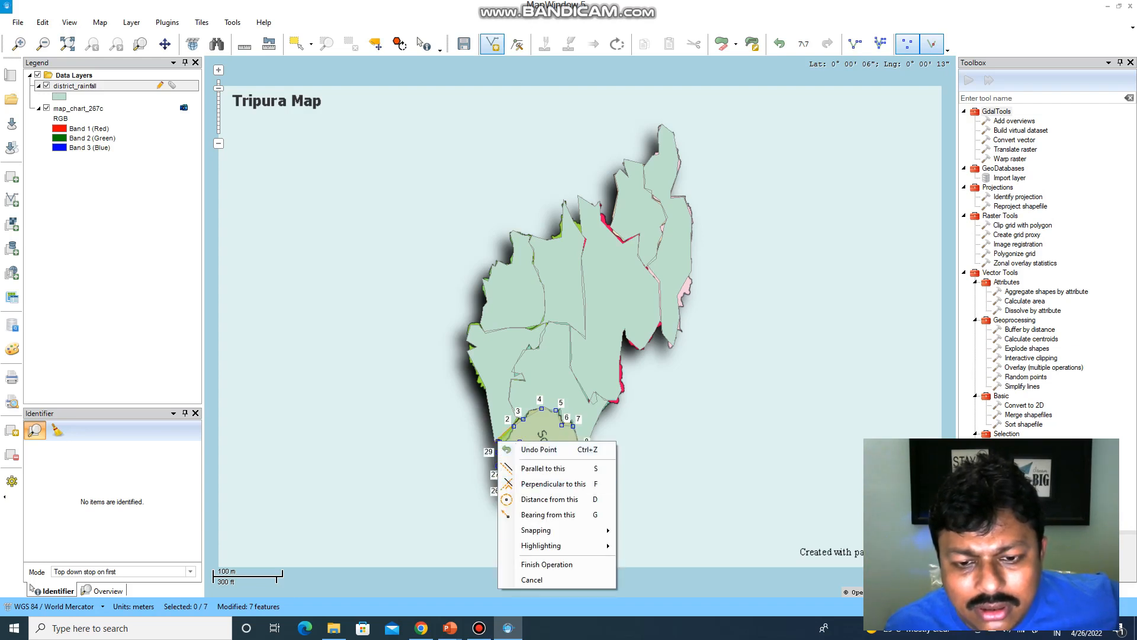
pyautogui.click(547, 564)
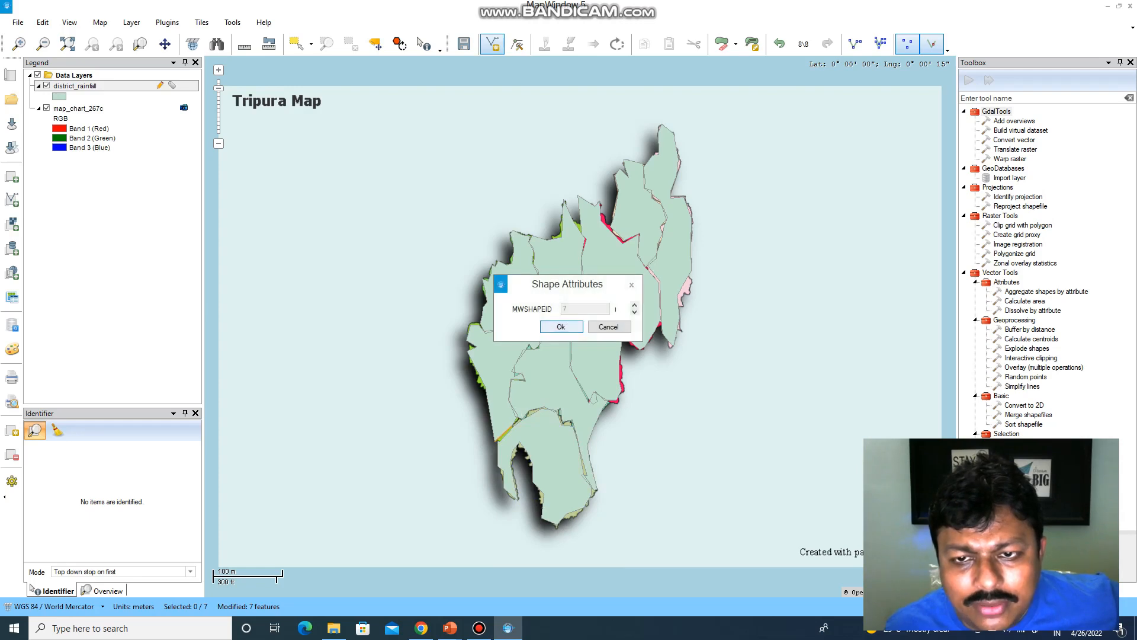
pyautogui.click(561, 326)
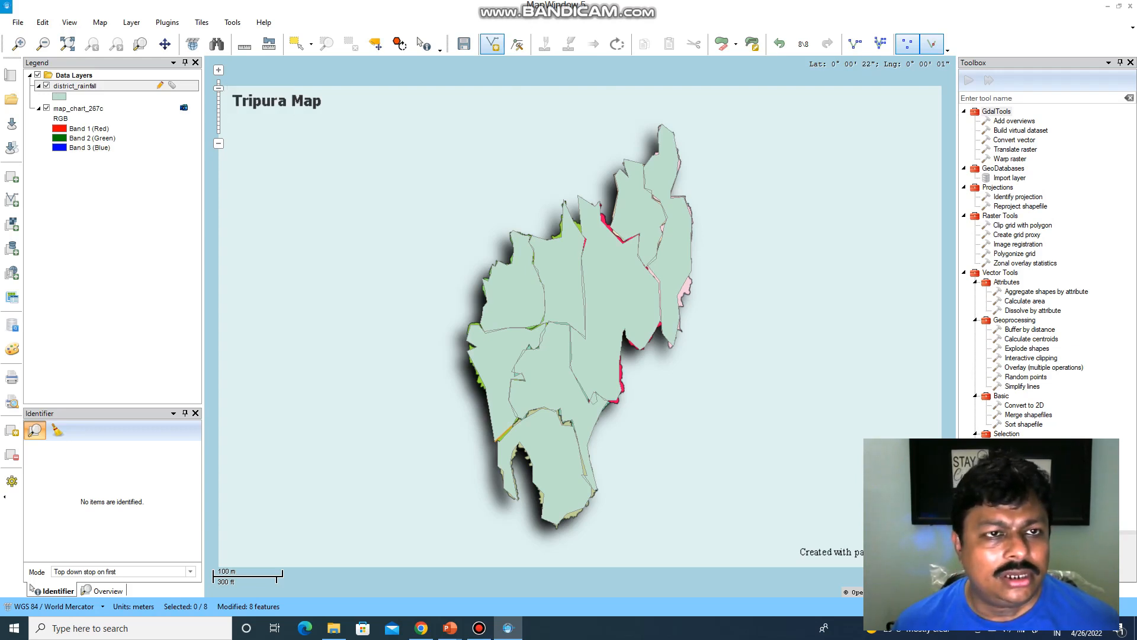
# Step: Open the district_rainfall attribute table and add a string field named Name with alias Name and width 50
pyautogui.rightClick(134, 87)
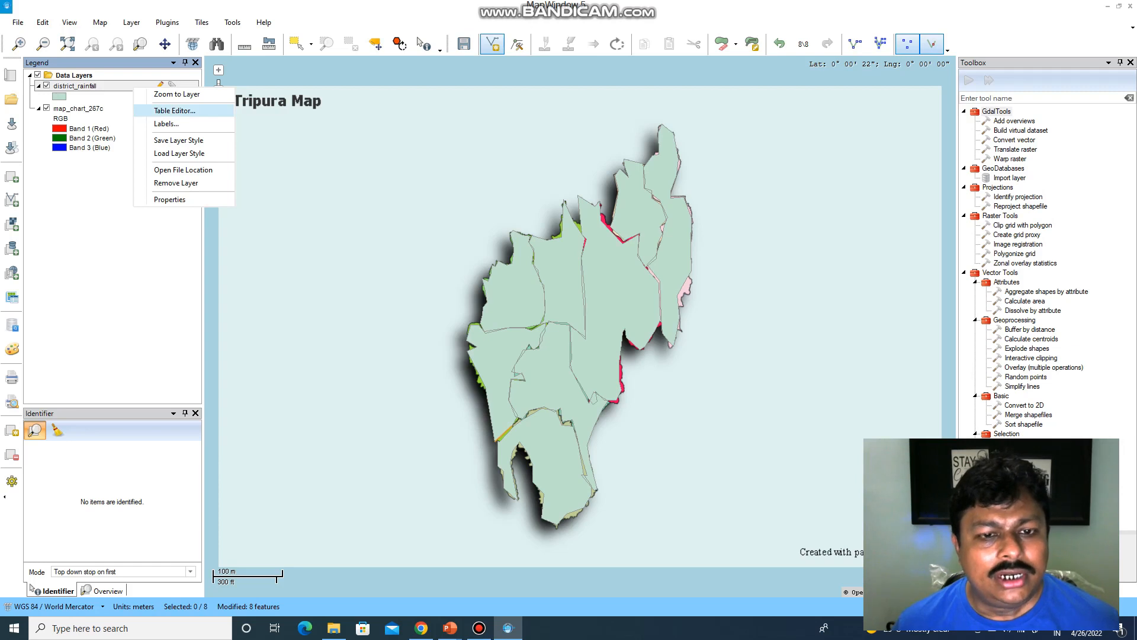
pyautogui.press('Return')
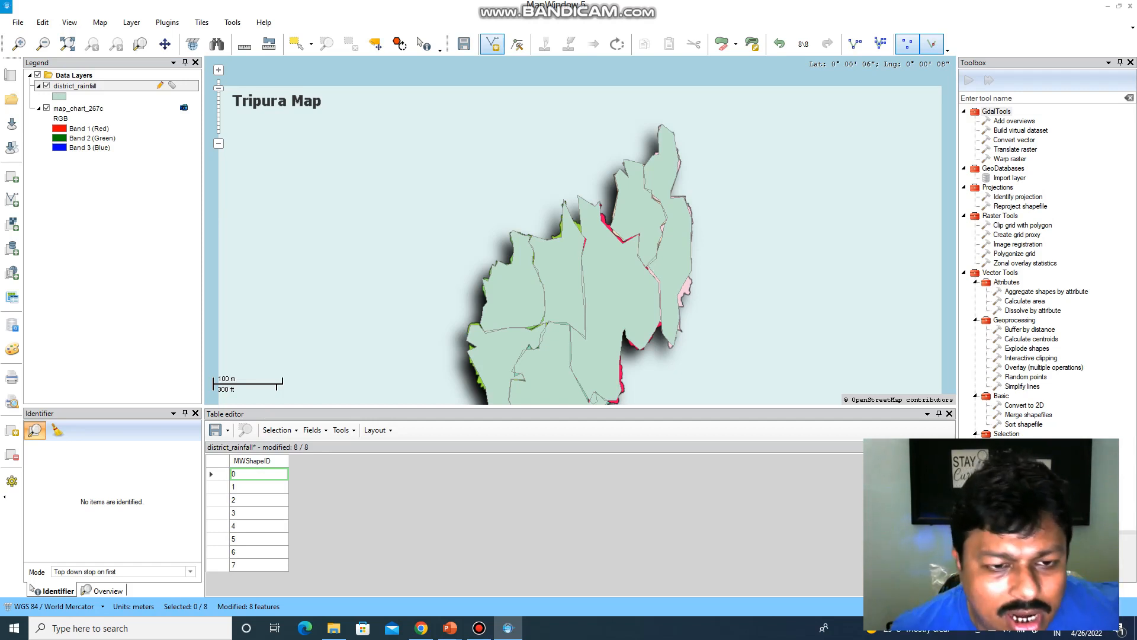
pyautogui.click(312, 430)
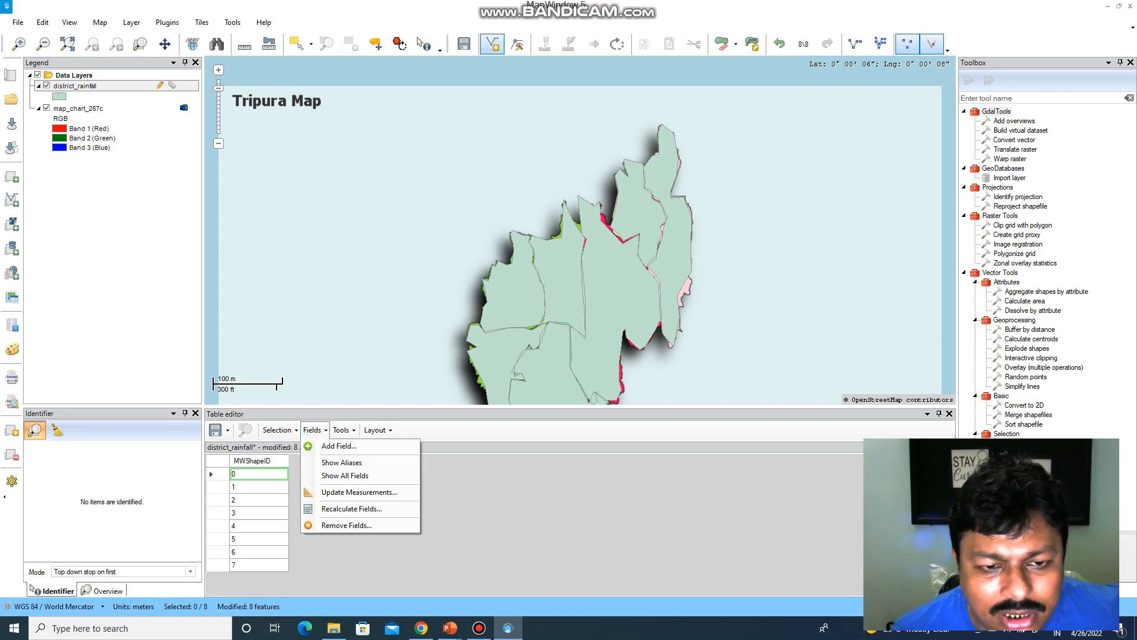
pyautogui.click(331, 446)
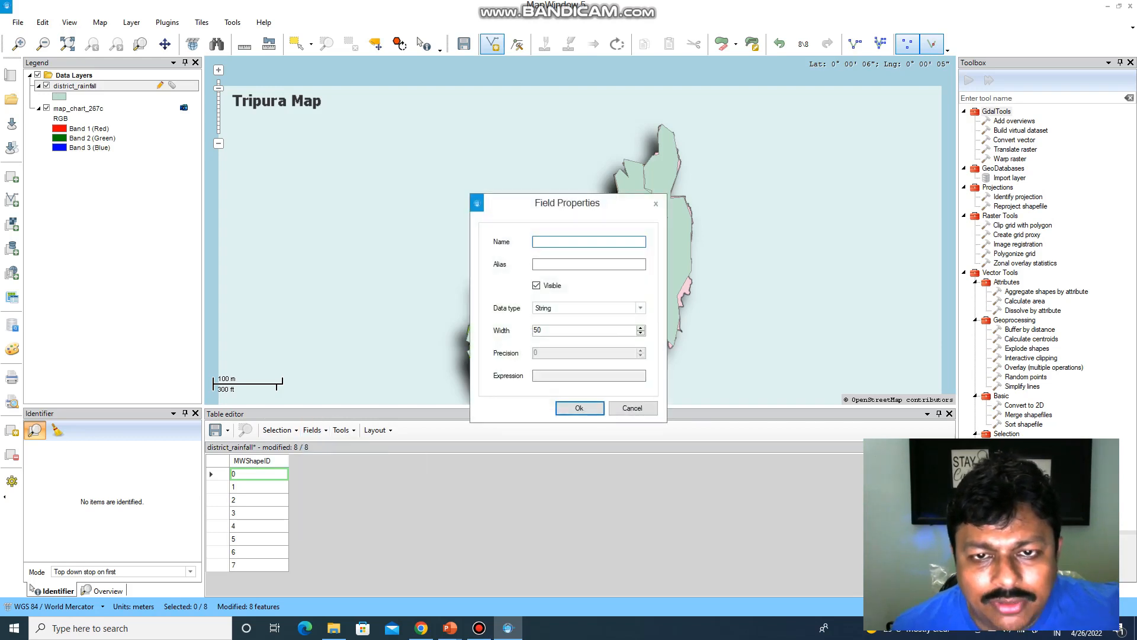
pyautogui.write('Name')
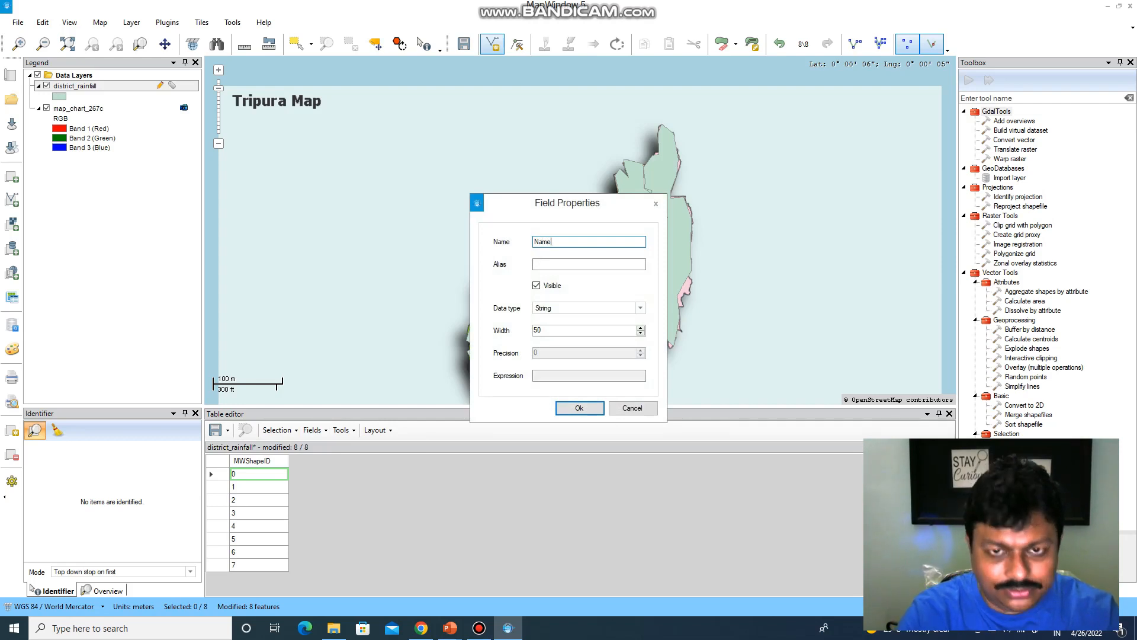
pyautogui.press('Tab')
pyautogui.write('Name')
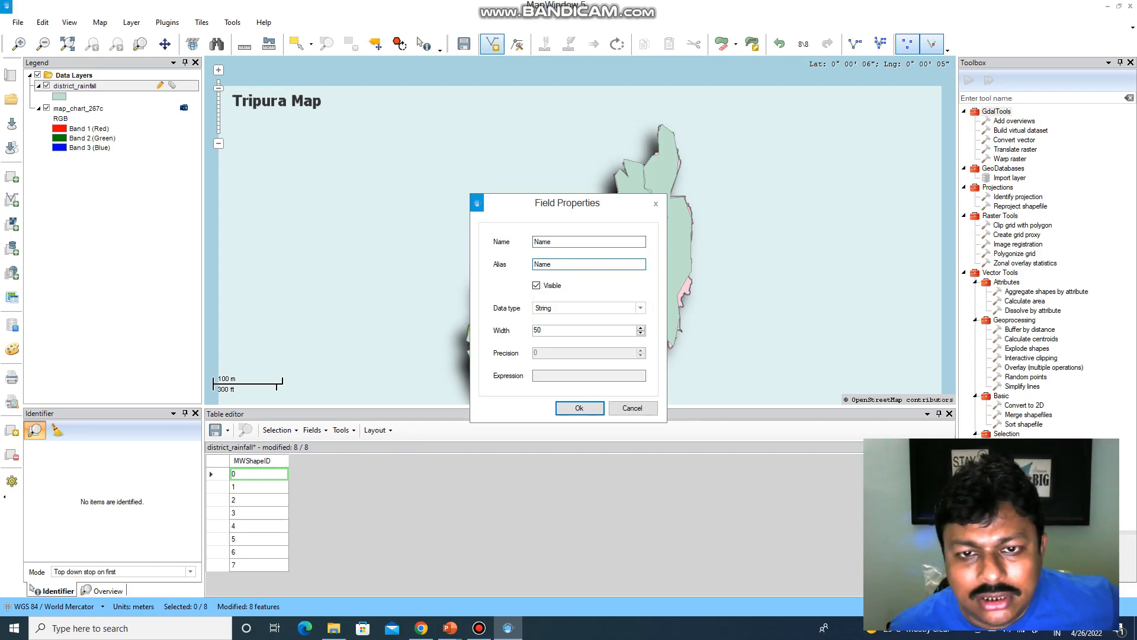
pyautogui.press('Return')
# Step: Start another new field in the attribute table, with AAR as both its name and alias
pyautogui.click(314, 430)
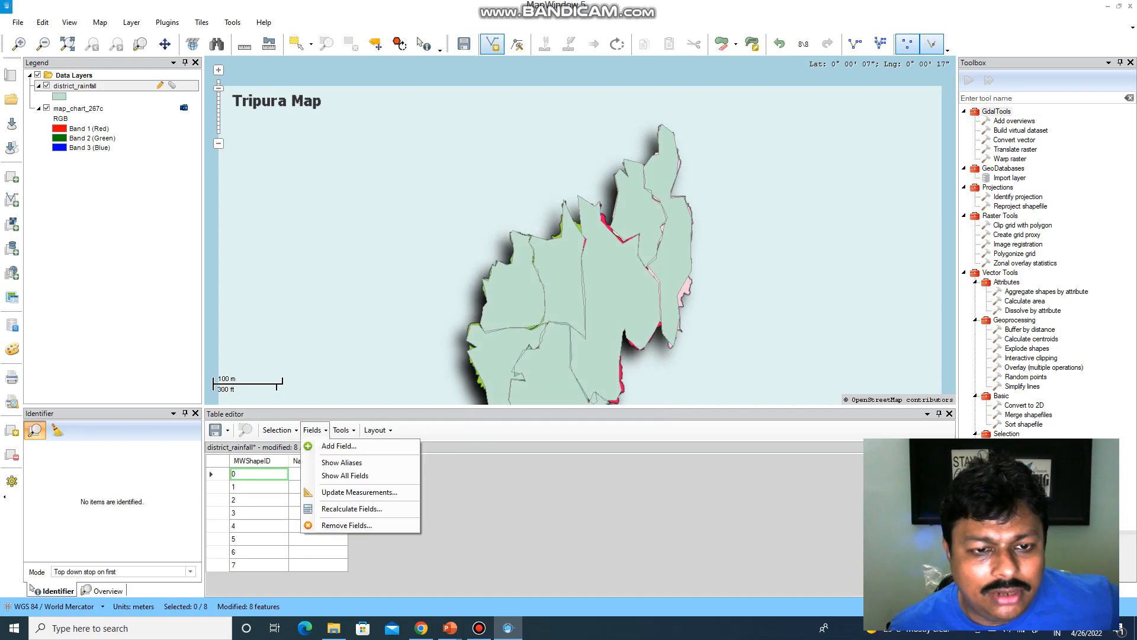
pyautogui.click(339, 447)
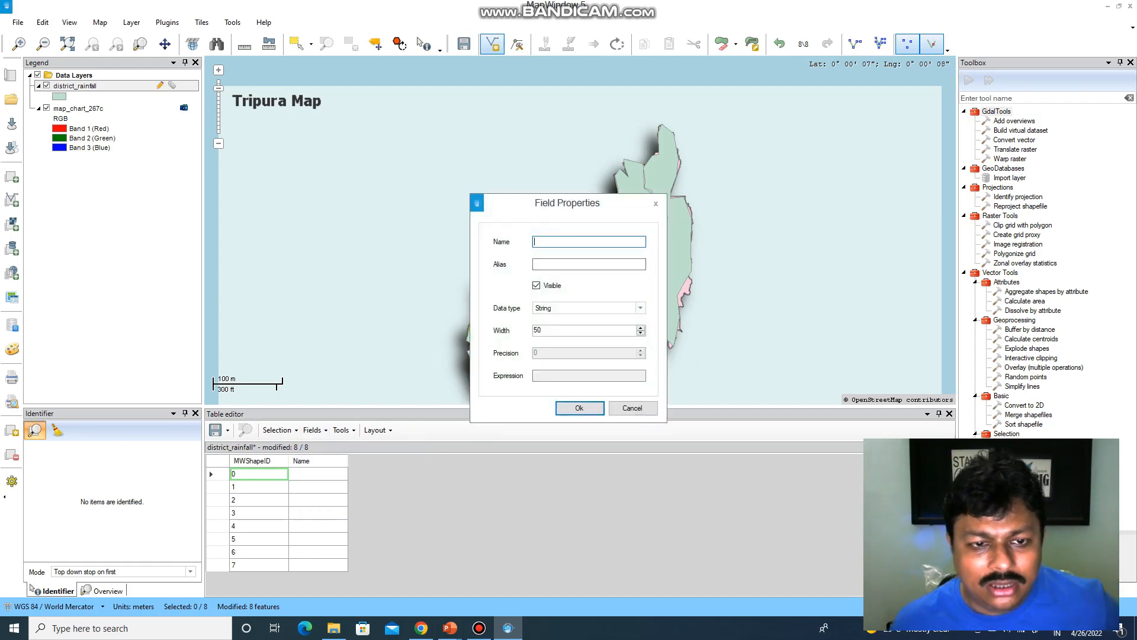
pyautogui.write('AAR')
pyautogui.press('Tab')
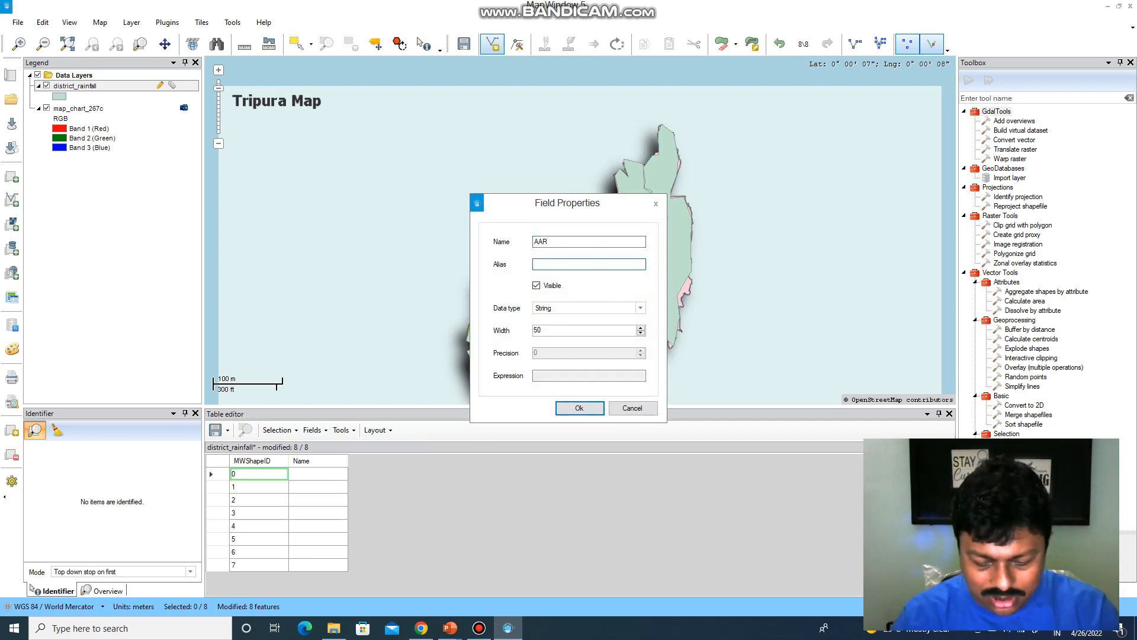
pyautogui.write('AAR')
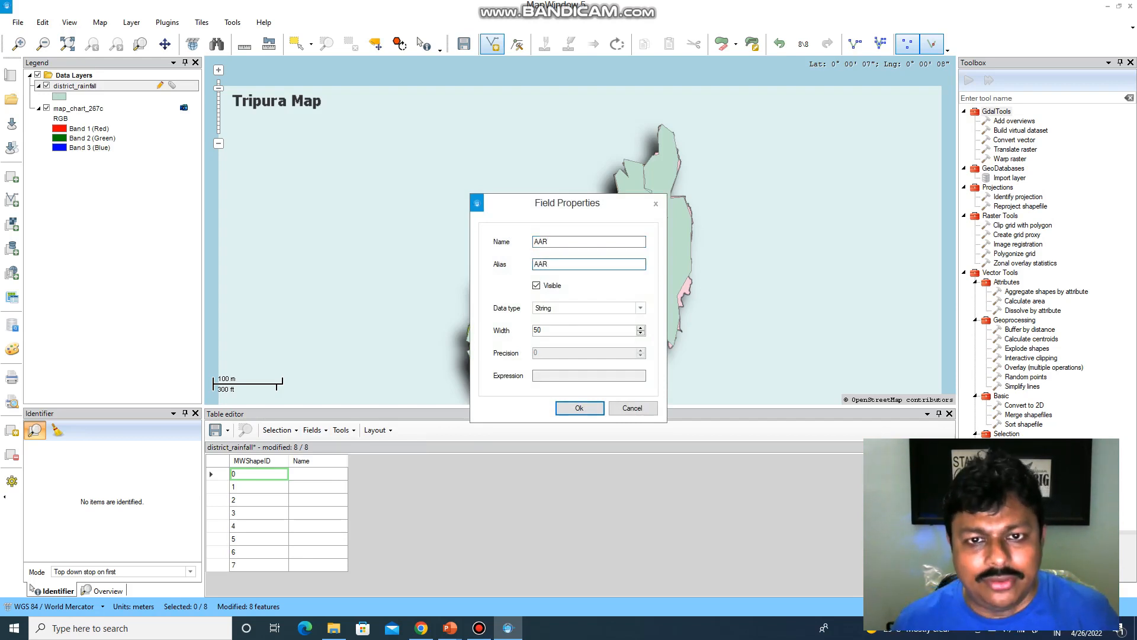
# Step: Set the AAR field's data type to Double with precision 3 and add the field to the attribute table
pyautogui.click(641, 308)
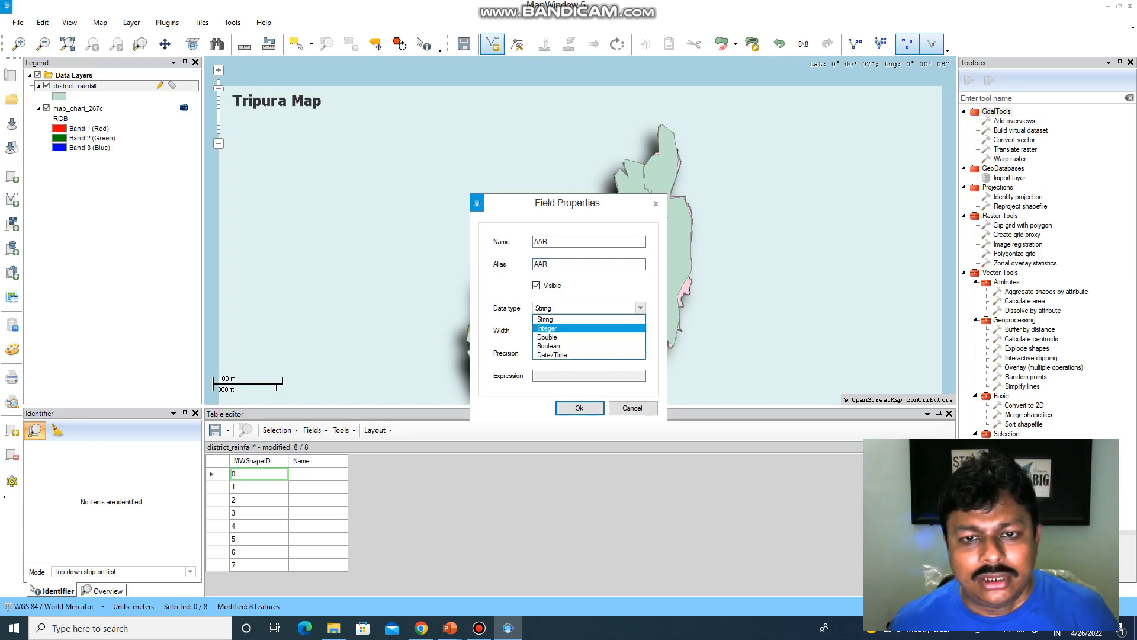
pyautogui.press('Down')
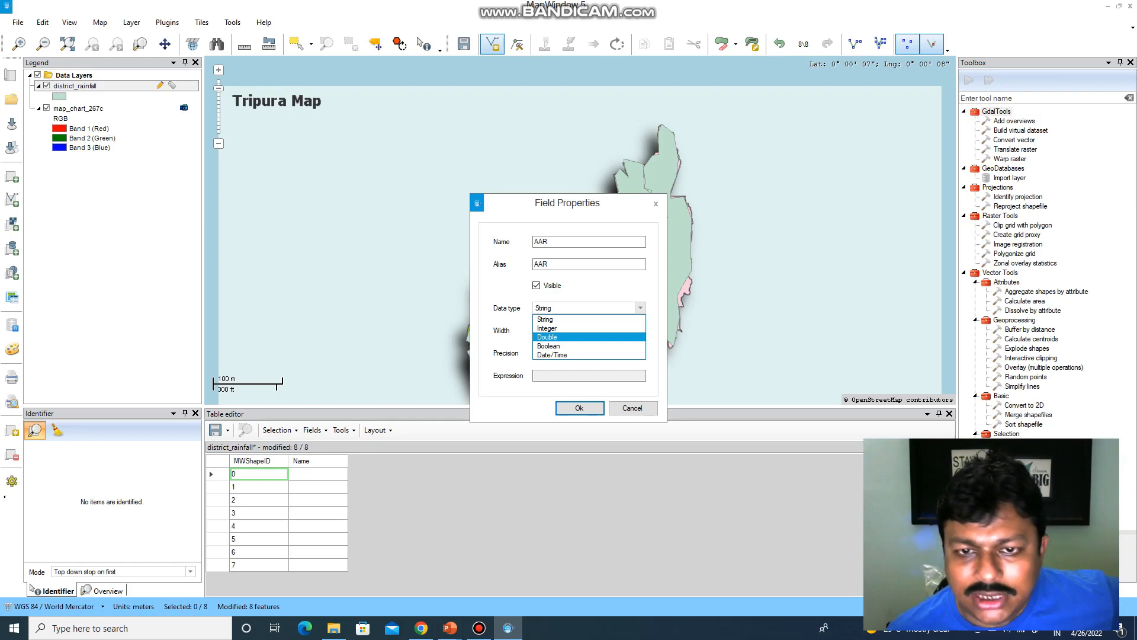
pyautogui.press('Up')
pyautogui.press('Up')
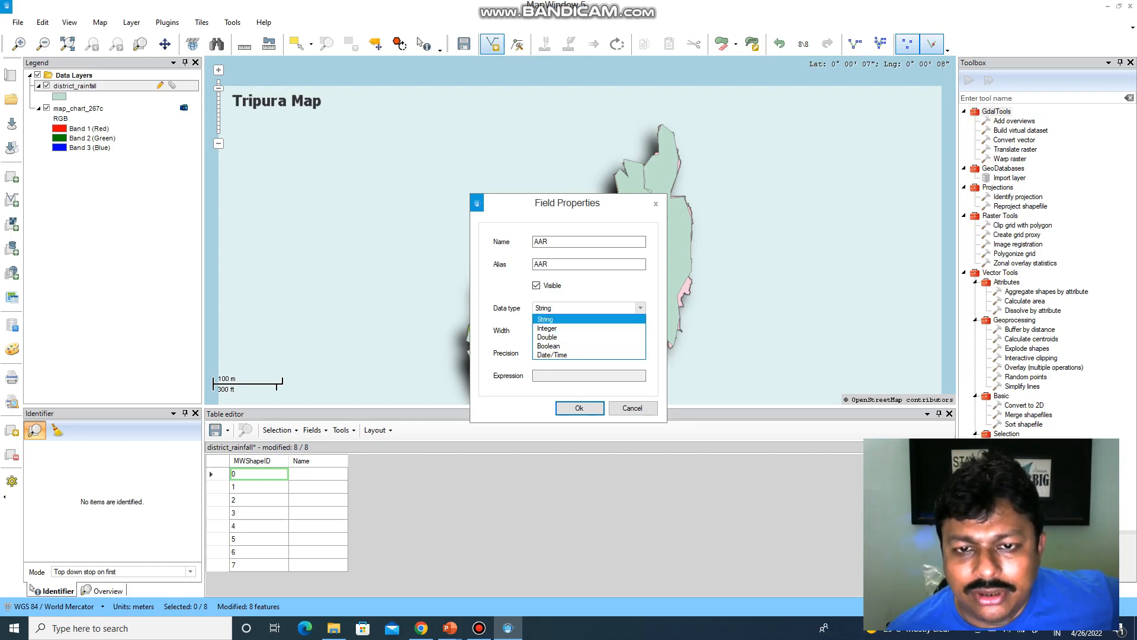
pyautogui.press('Down')
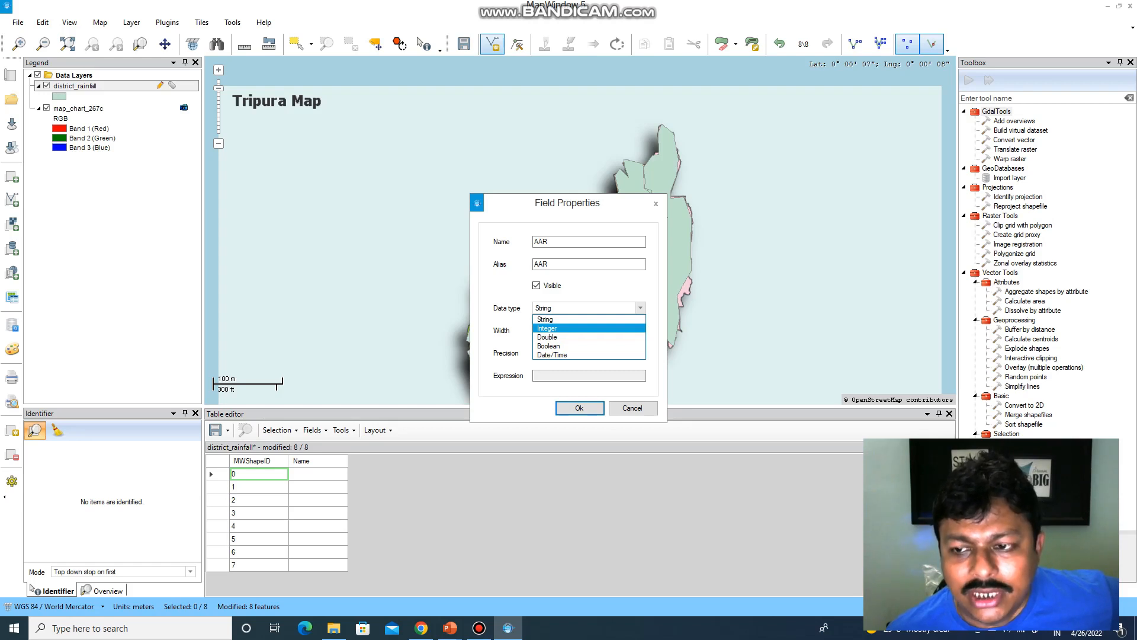
pyautogui.press('Down')
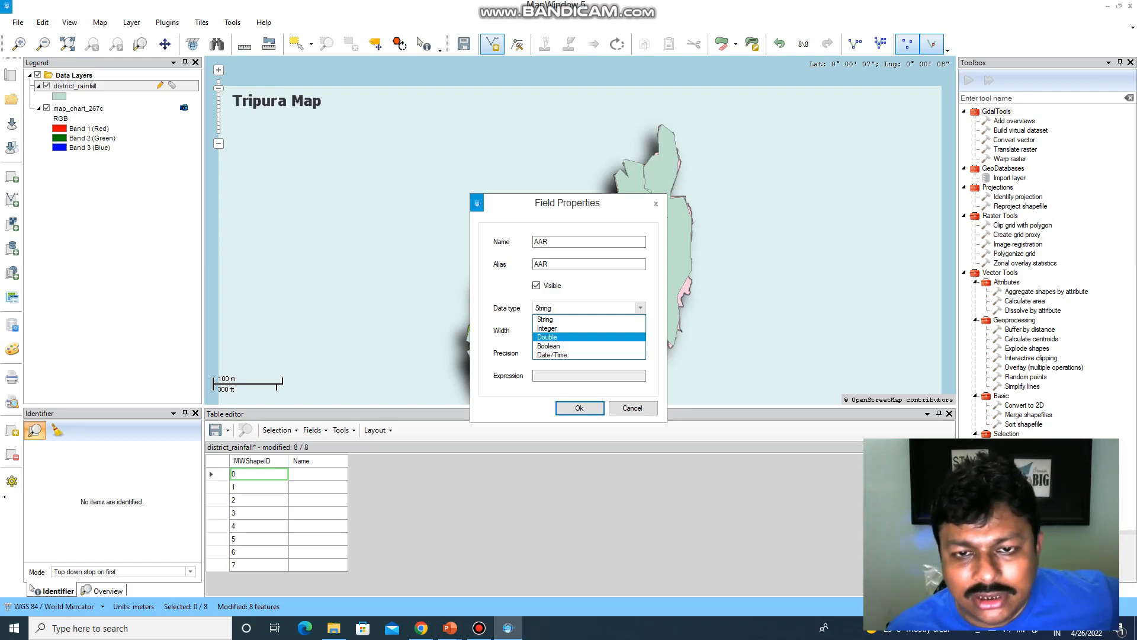
pyautogui.press('Down')
pyautogui.press('Down')
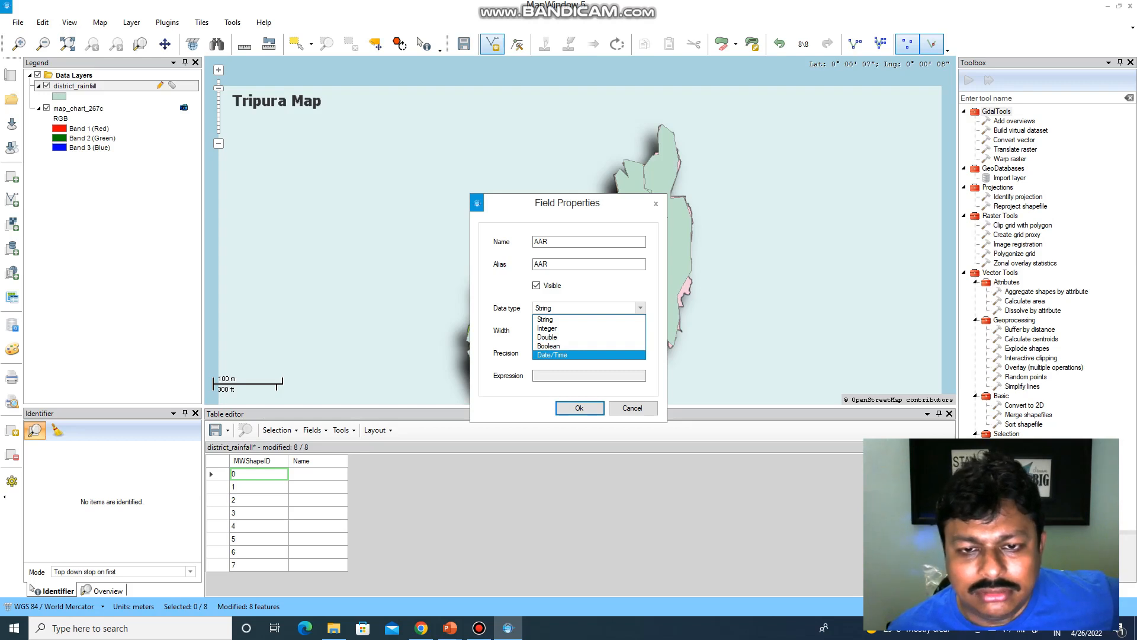
pyautogui.press('Up')
pyautogui.press('Up')
pyautogui.press('Up')
pyautogui.press('Down')
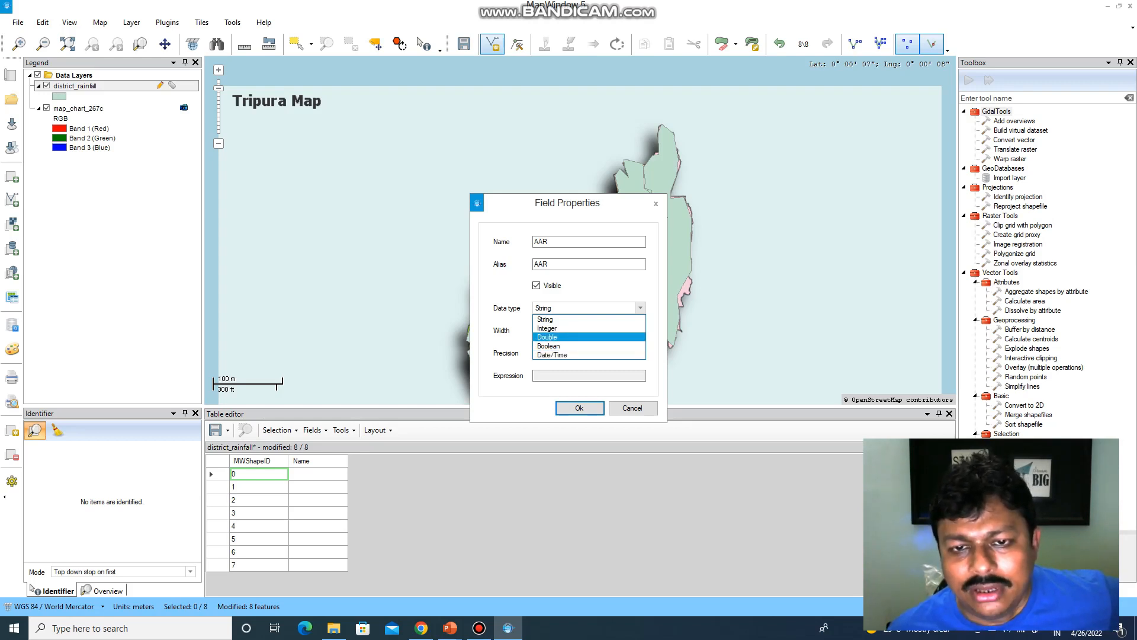
pyautogui.press('Return')
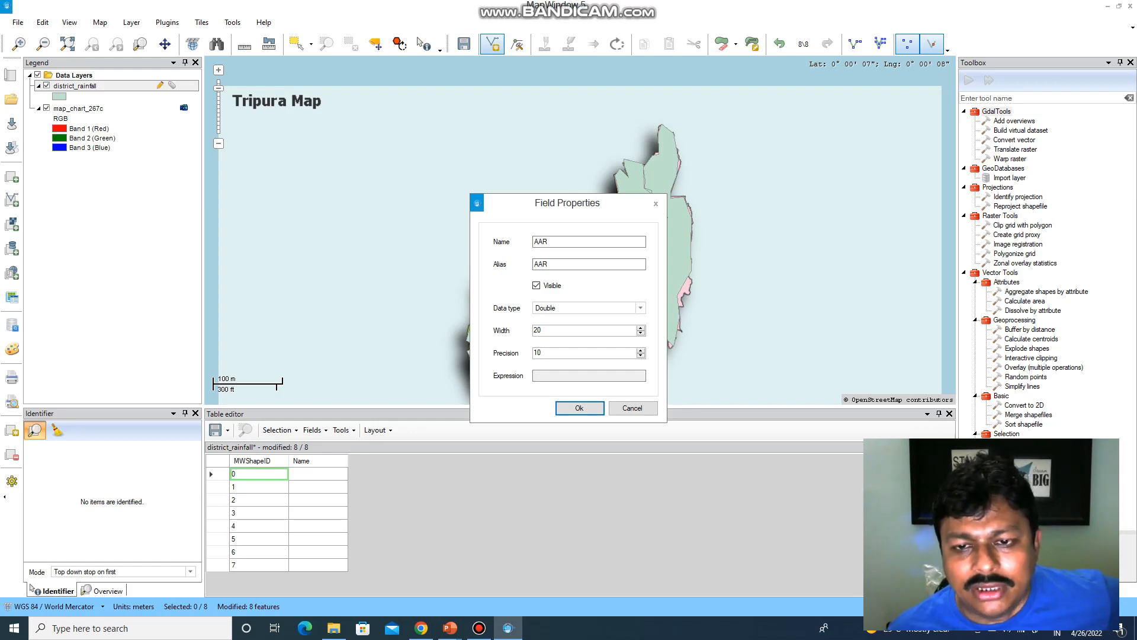
pyautogui.click(641, 355)
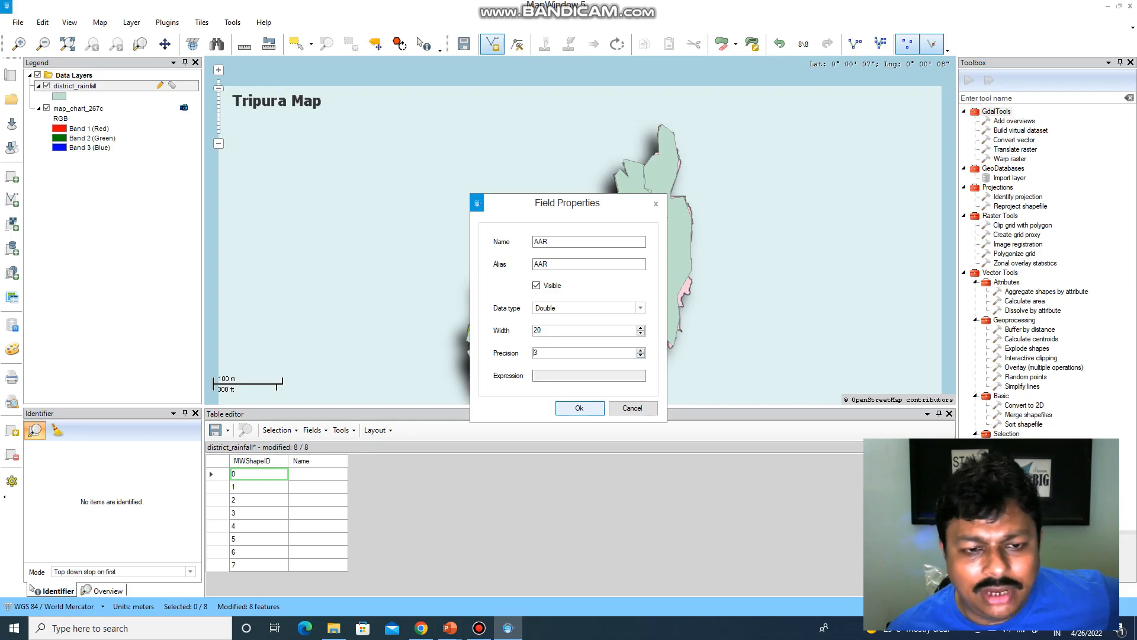
pyautogui.press('Return')
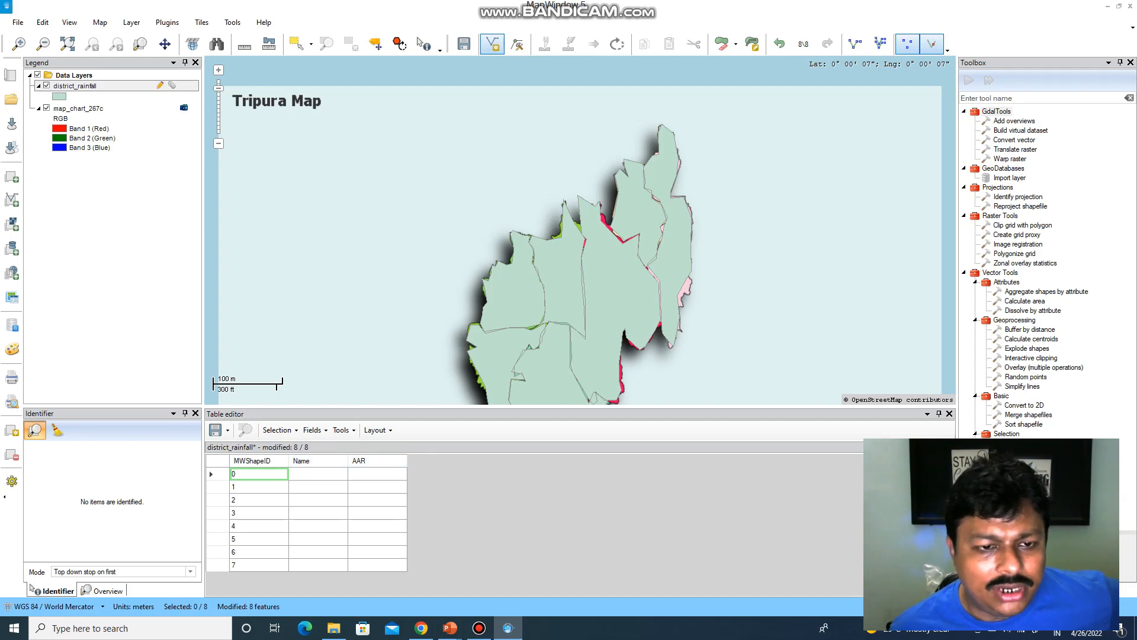
# Step: Highlight shape 0 on the map, hide the district_rainfall layer to reveal the labels, and enter W.Tripura as its Name
pyautogui.click(318, 473)
pyautogui.click(218, 474)
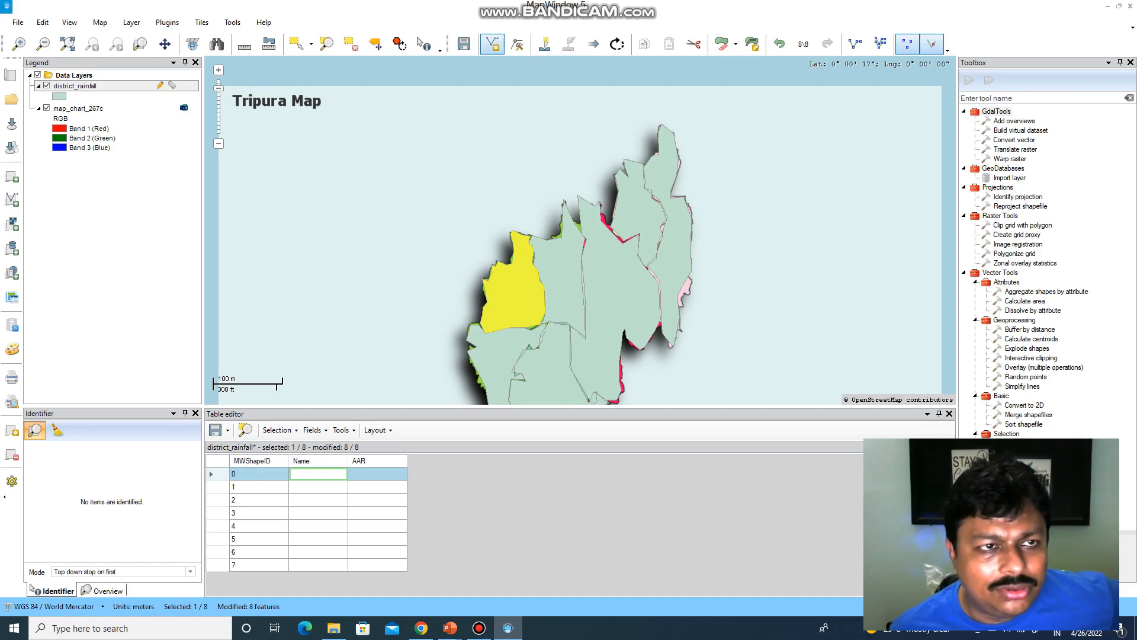
pyautogui.click(46, 86)
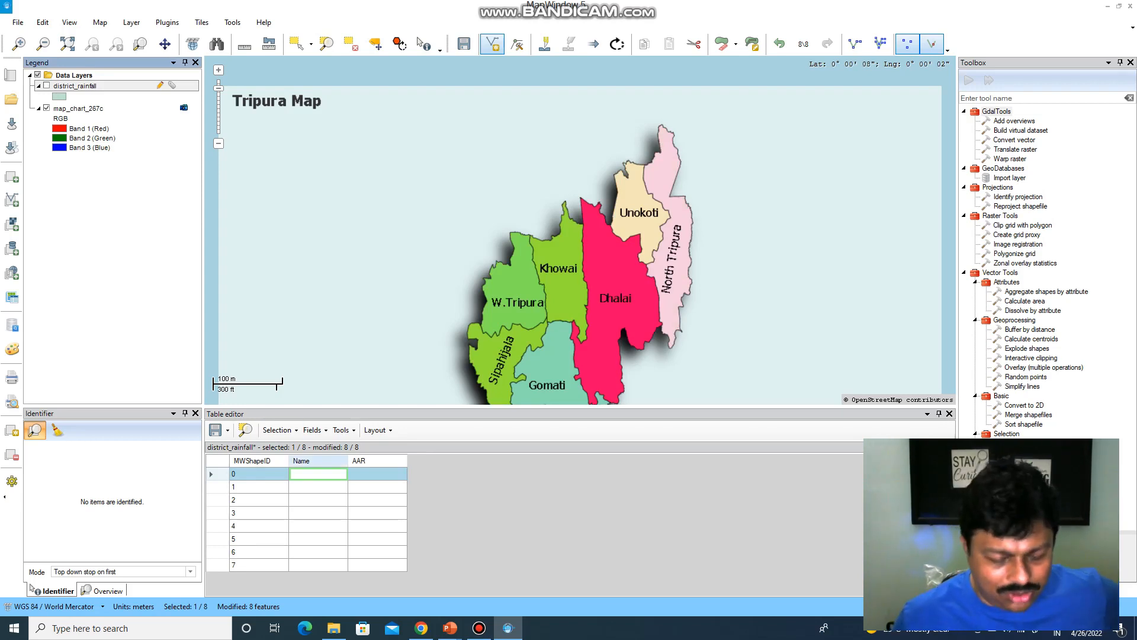
pyautogui.click(318, 474)
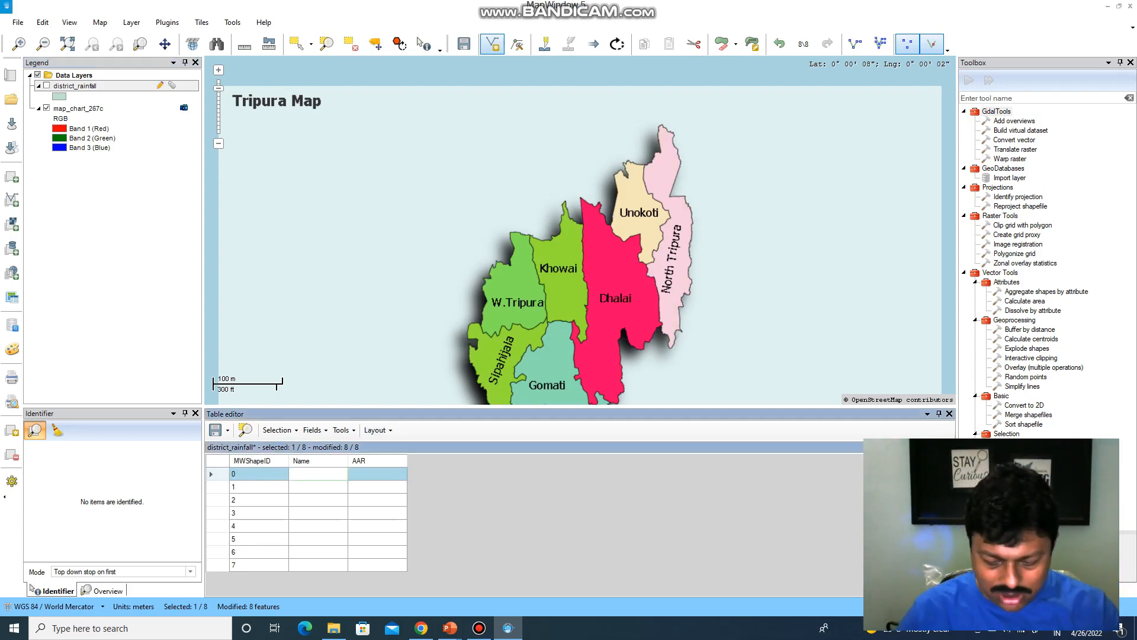
pyautogui.write('W.Tripura')
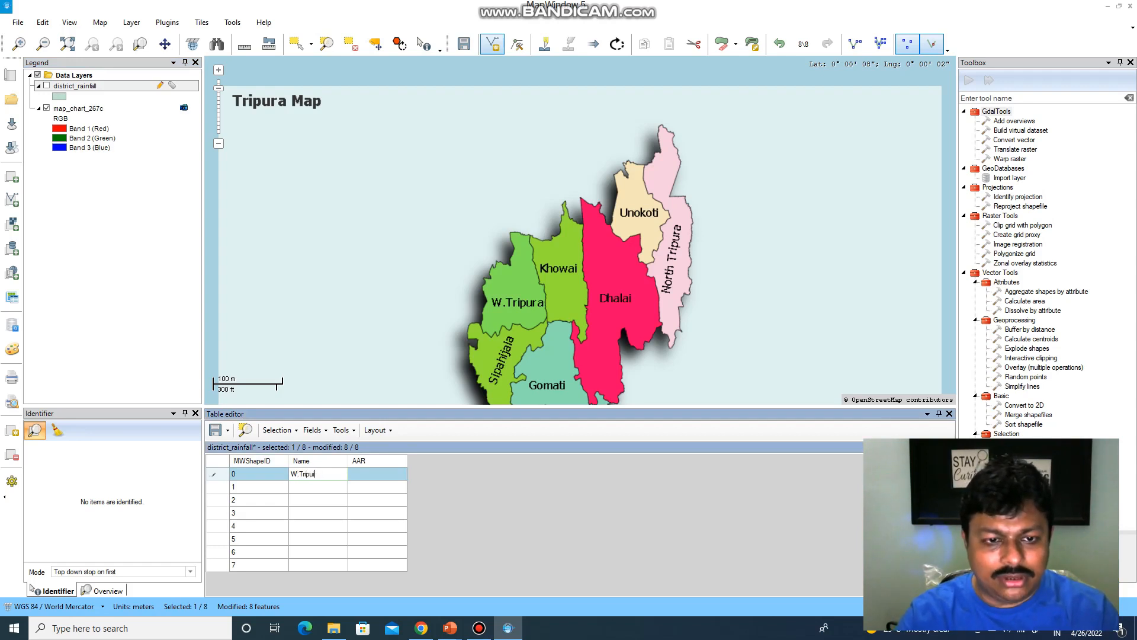
pyautogui.write('a')
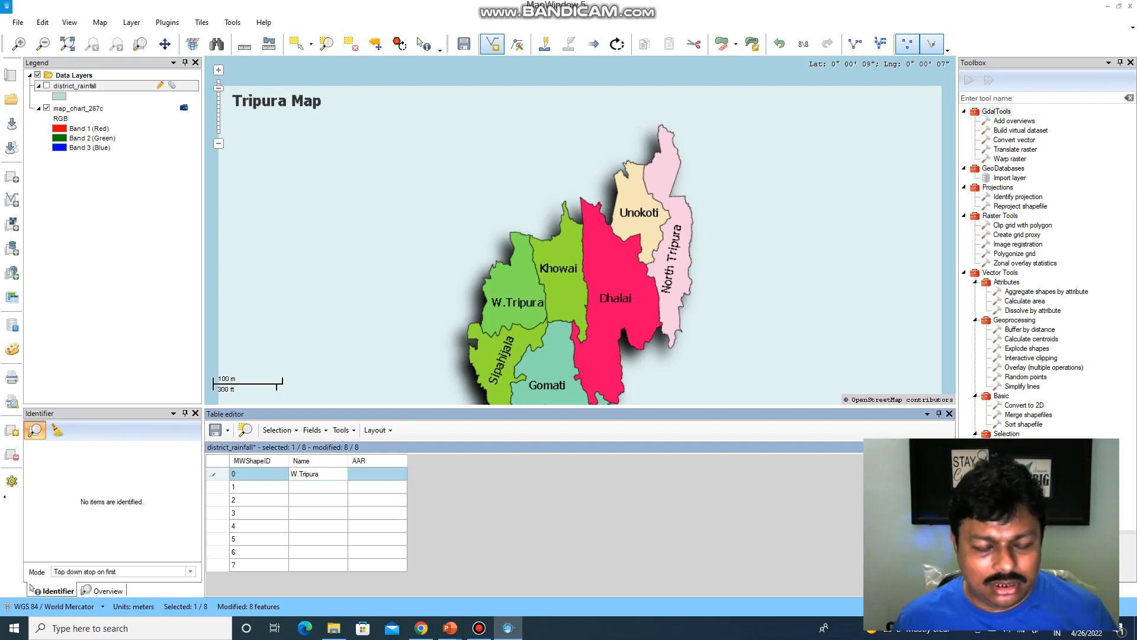
pyautogui.press('Tab')
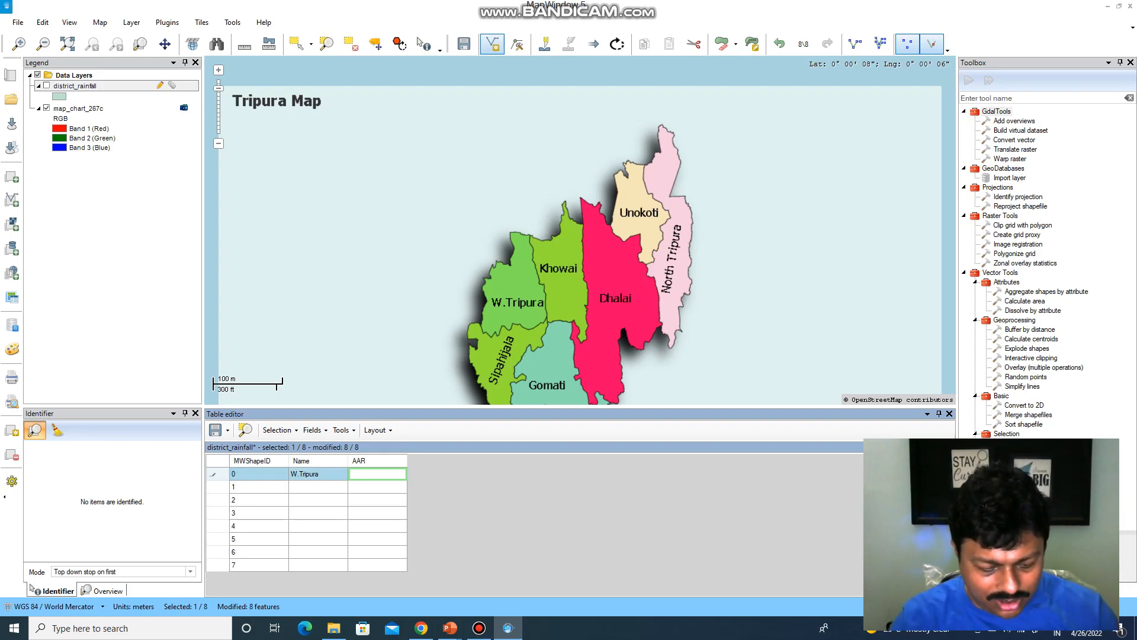
# Step: Set the AAR value of the W.Tripura record to 75
pyautogui.write('1')
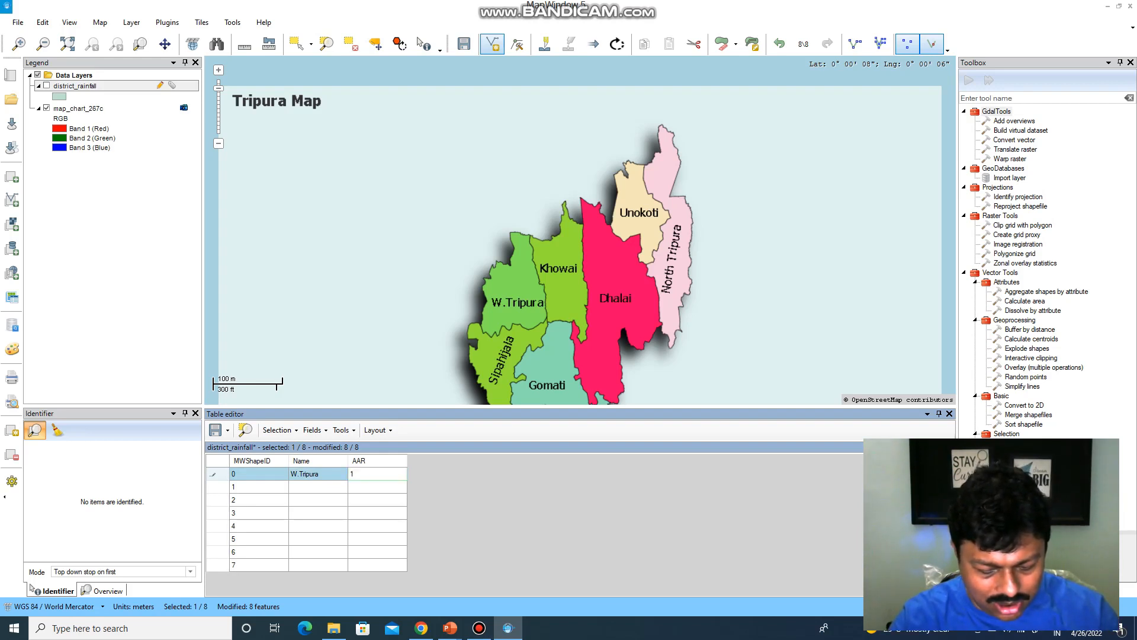
pyautogui.press('BackSpace')
pyautogui.write('7')
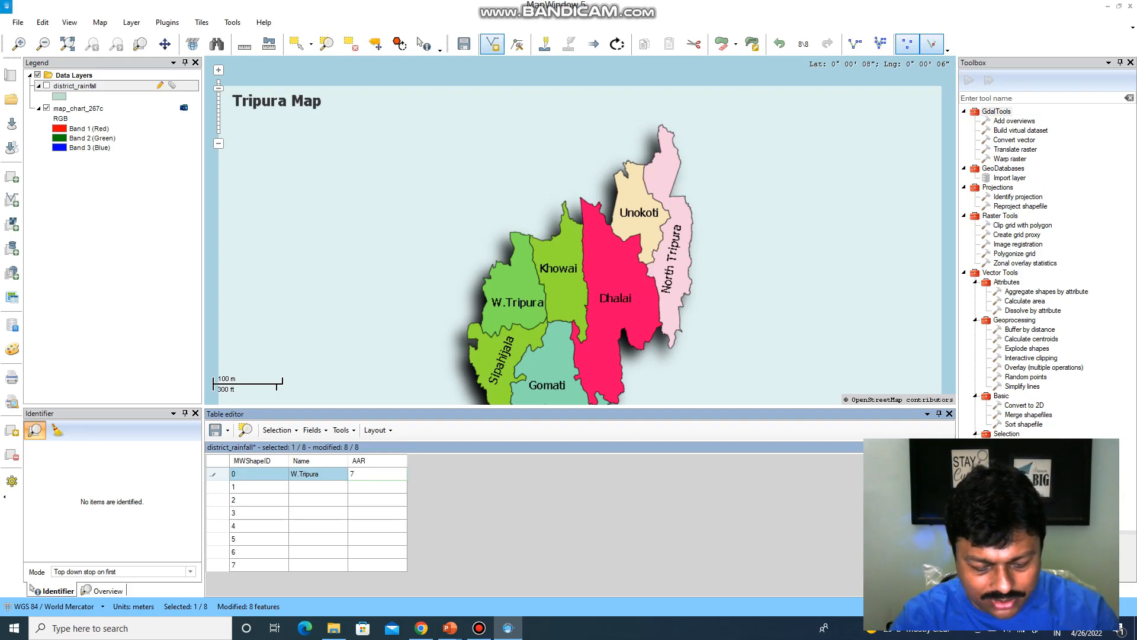
pyautogui.write('5')
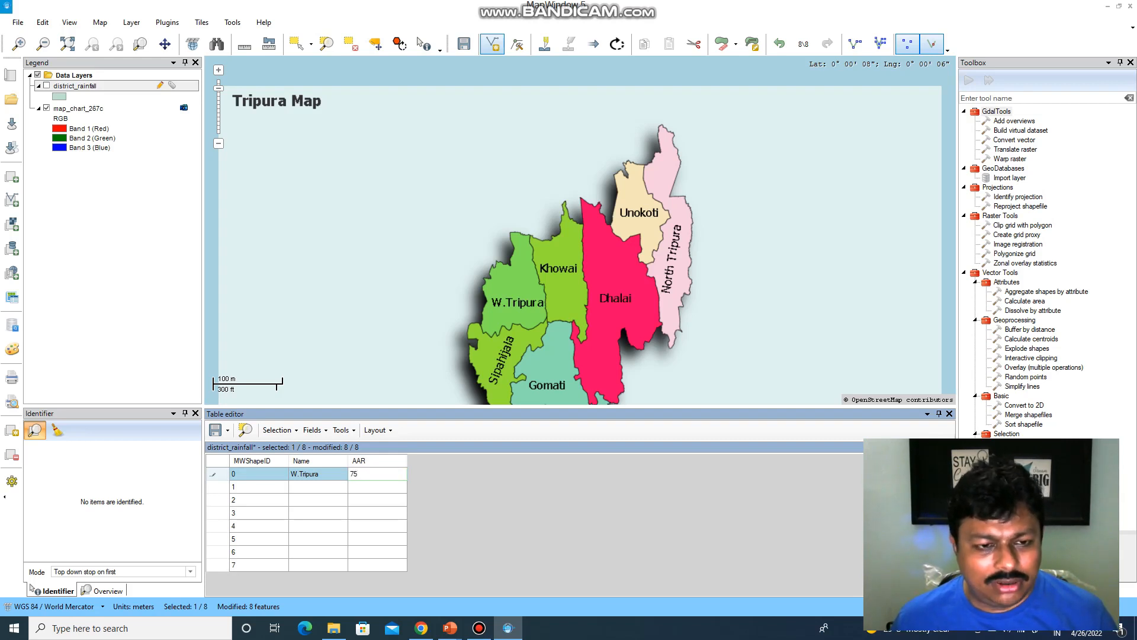
pyautogui.press('Tab')
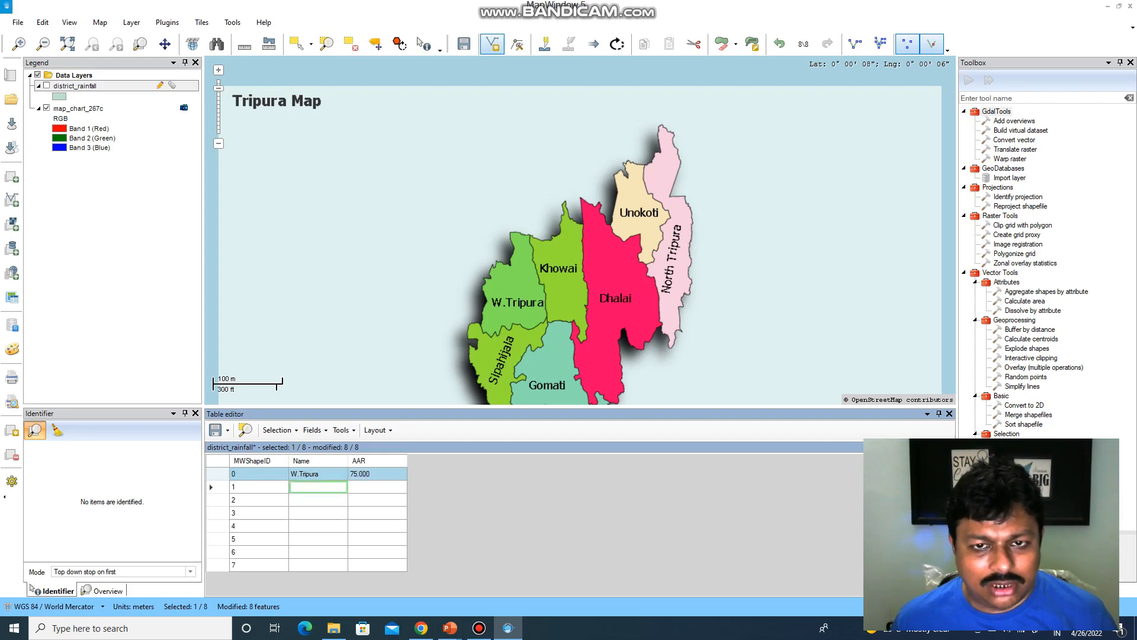
# Step: Identify shape 1 by toggling the district_rainfall layer over the map labels, and enter Khowai as its Name with AAR 45
pyautogui.click(217, 487)
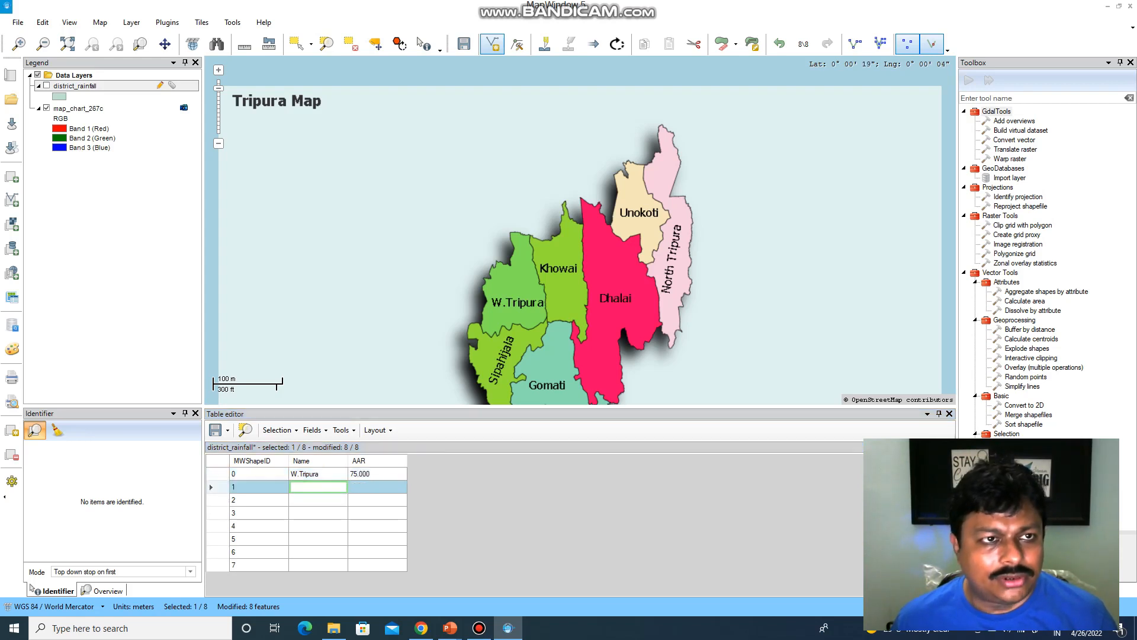
pyautogui.click(47, 86)
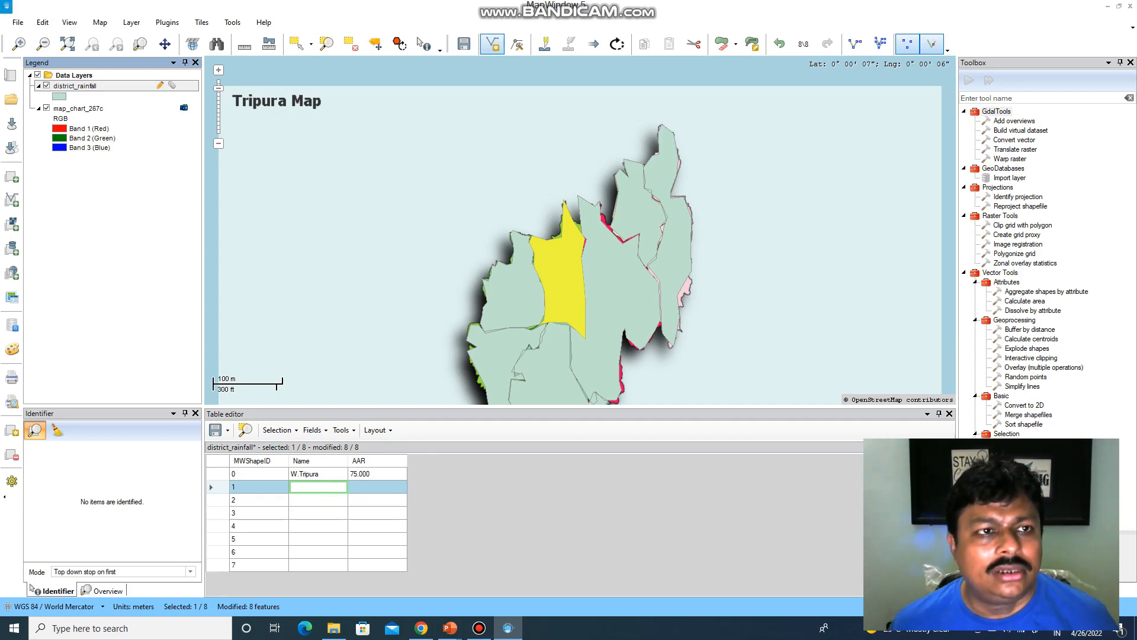
pyautogui.click(46, 85)
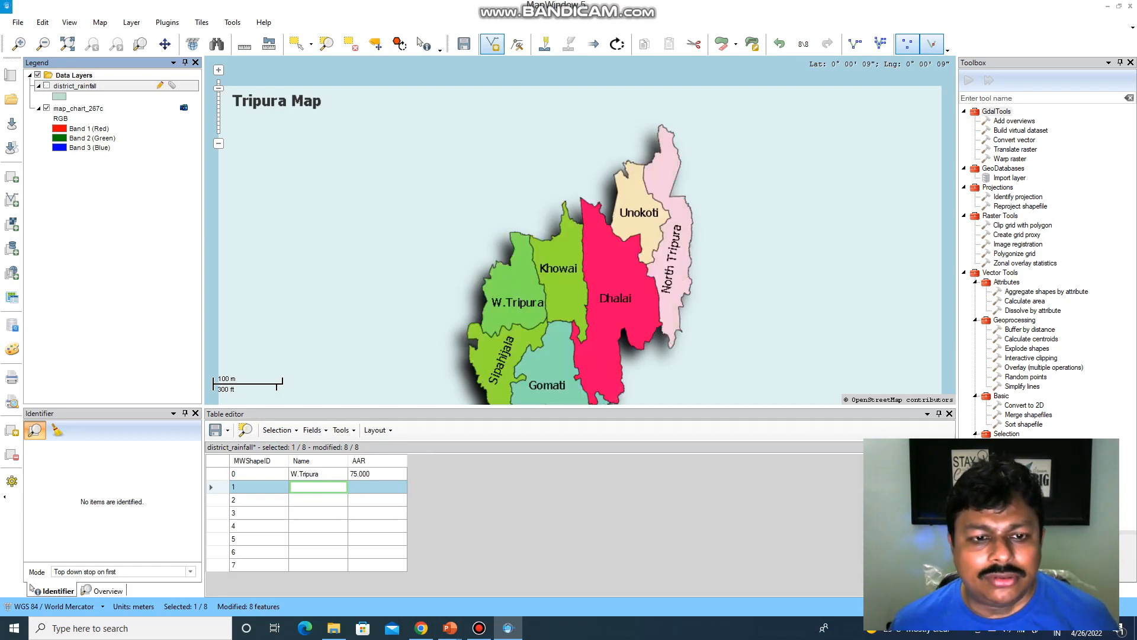
pyautogui.click(318, 487)
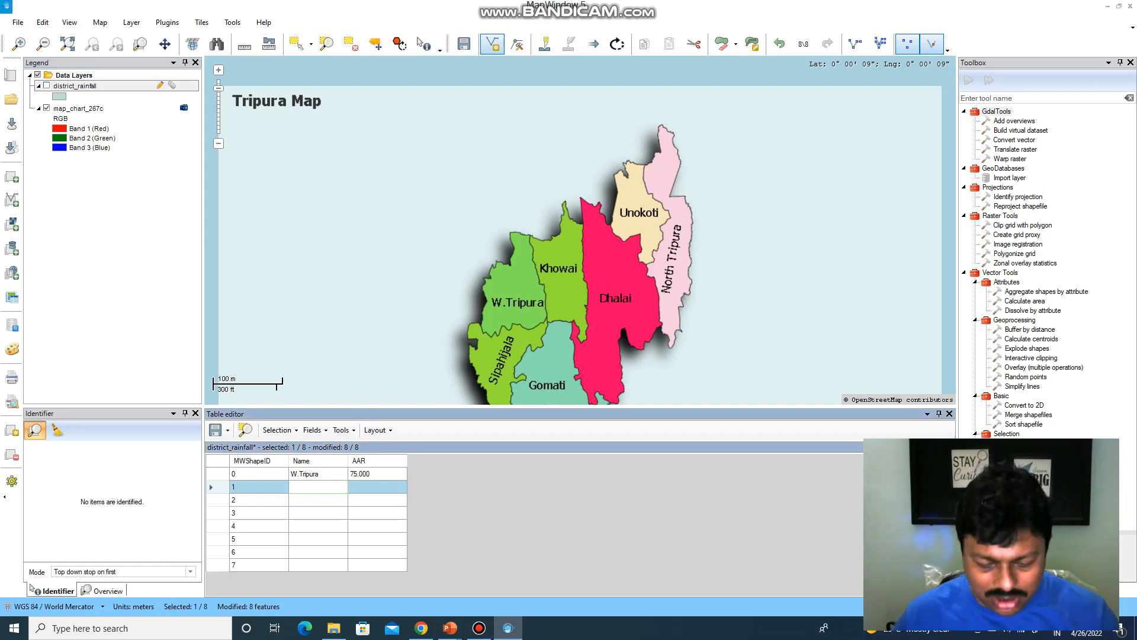
pyautogui.write('K')
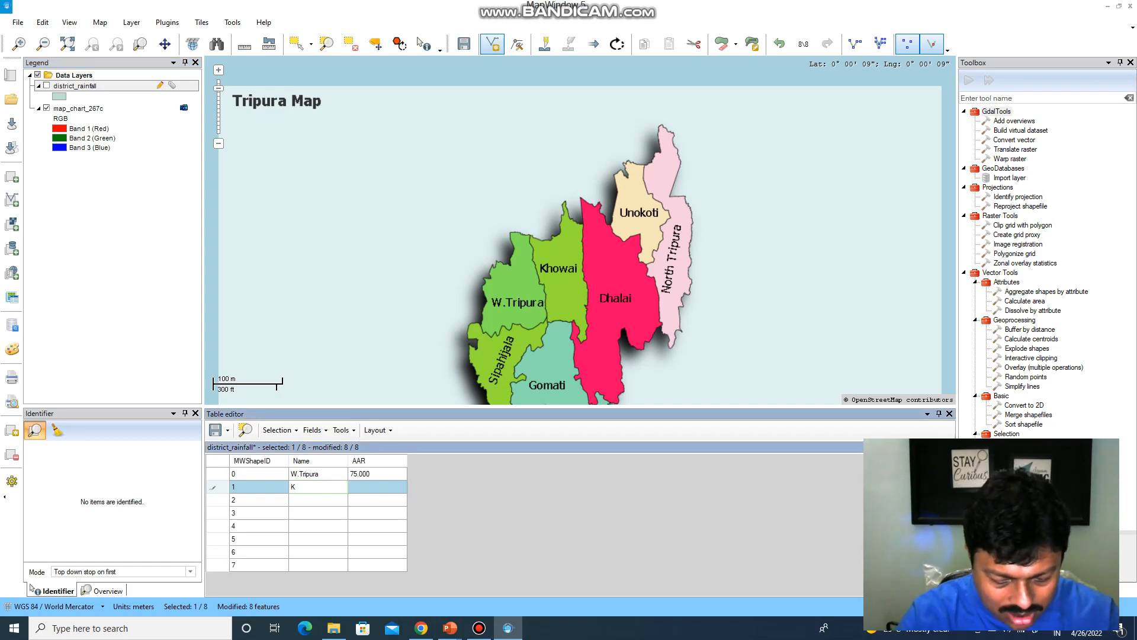
pyautogui.write('howai')
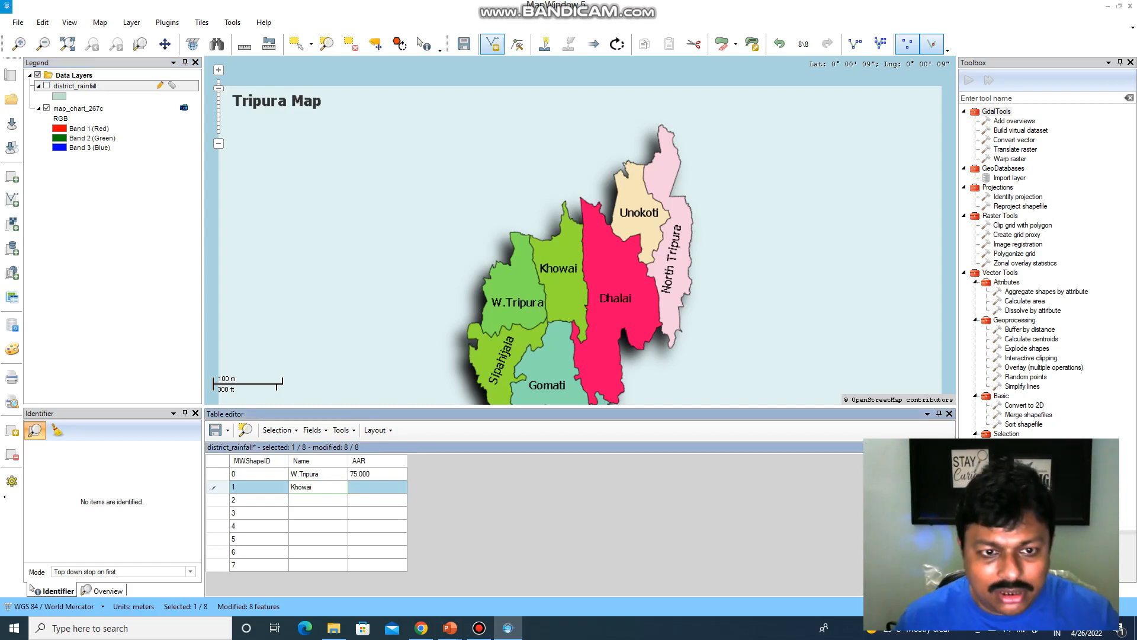
pyautogui.press('Tab')
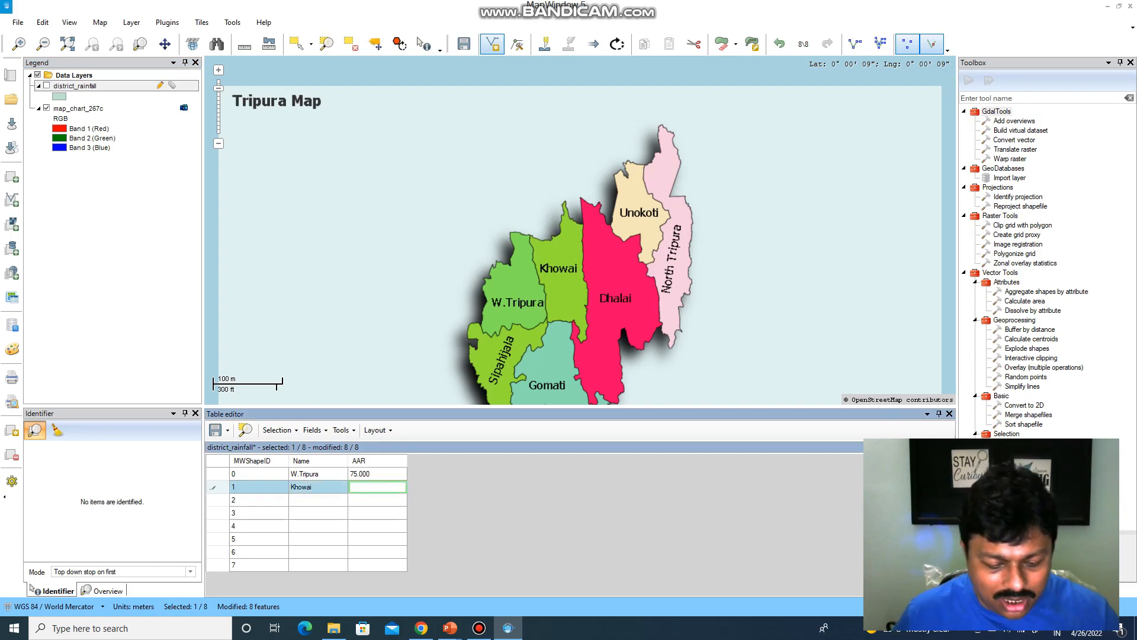
pyautogui.write('45')
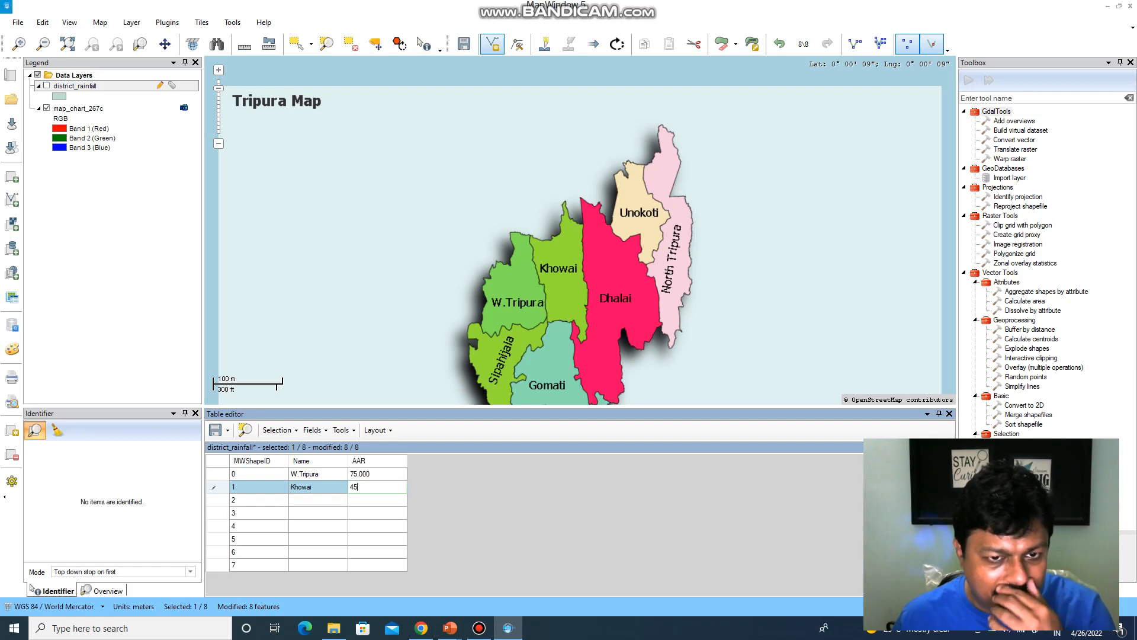
pyautogui.press('Tab')
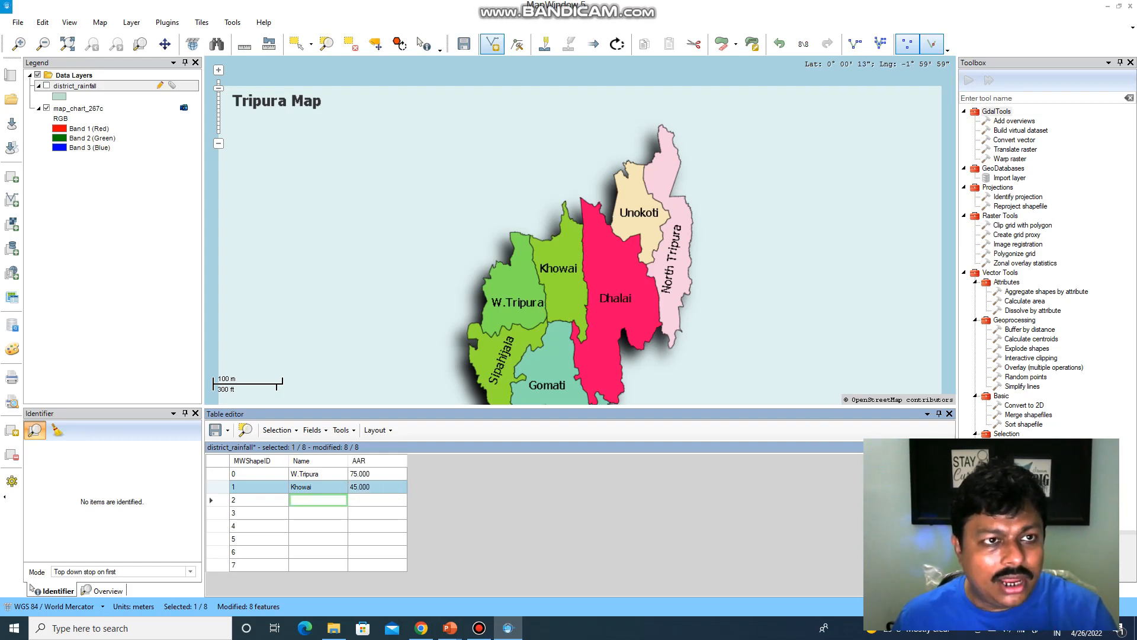
# Step: Identify shape 2 by toggling the district_rainfall layer over the map labels, and enter Dhalai as its Name with AAR 100
pyautogui.click(46, 85)
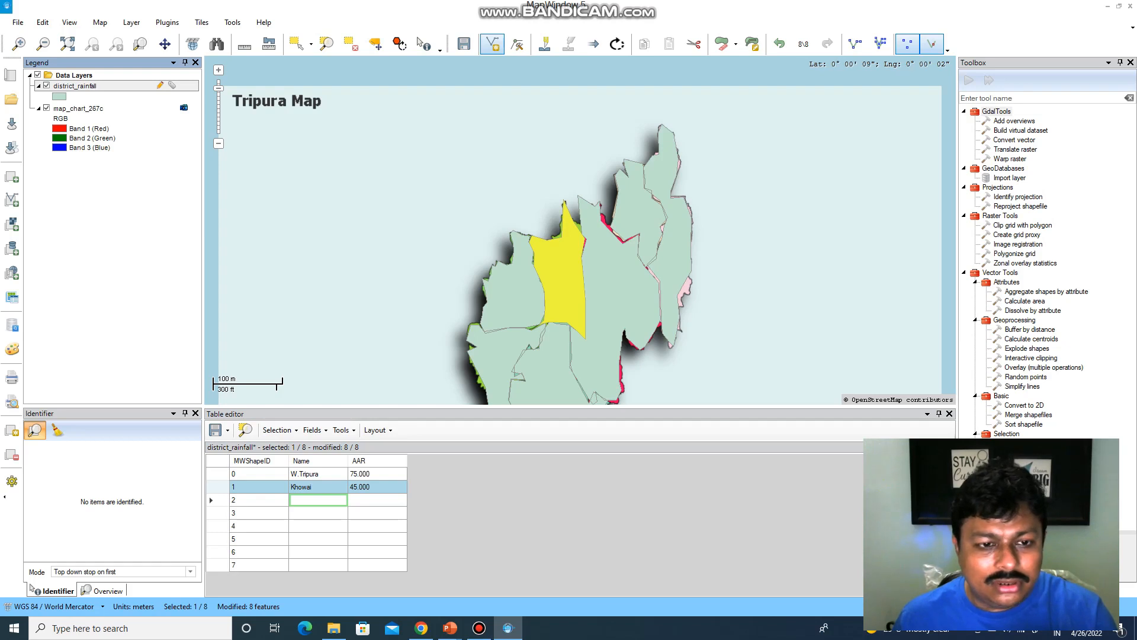
pyautogui.click(218, 499)
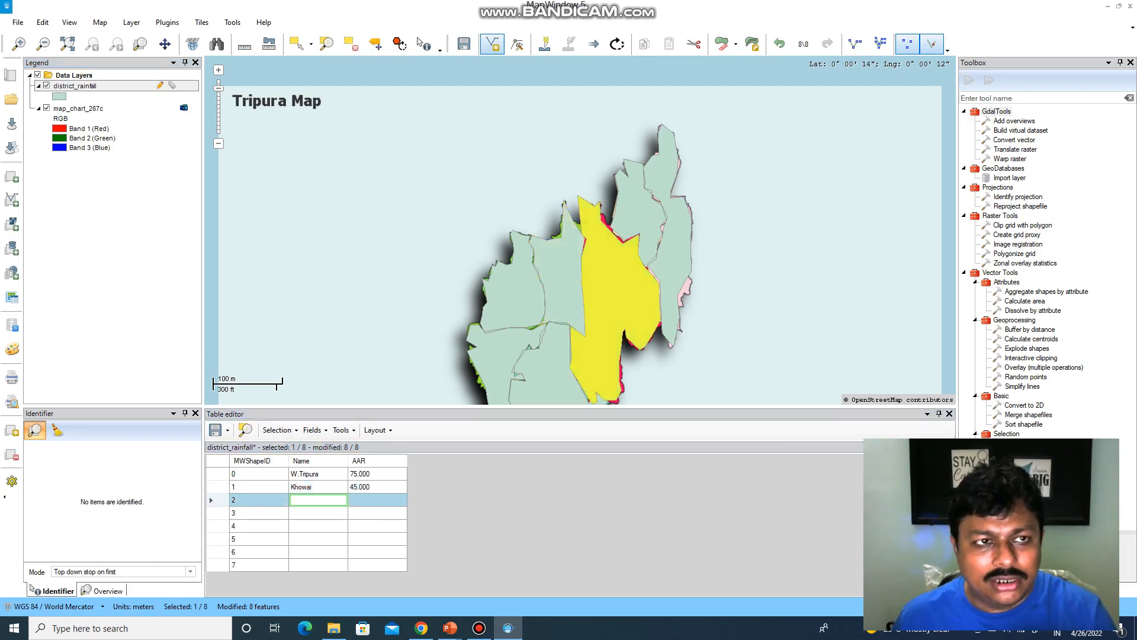
pyautogui.click(46, 86)
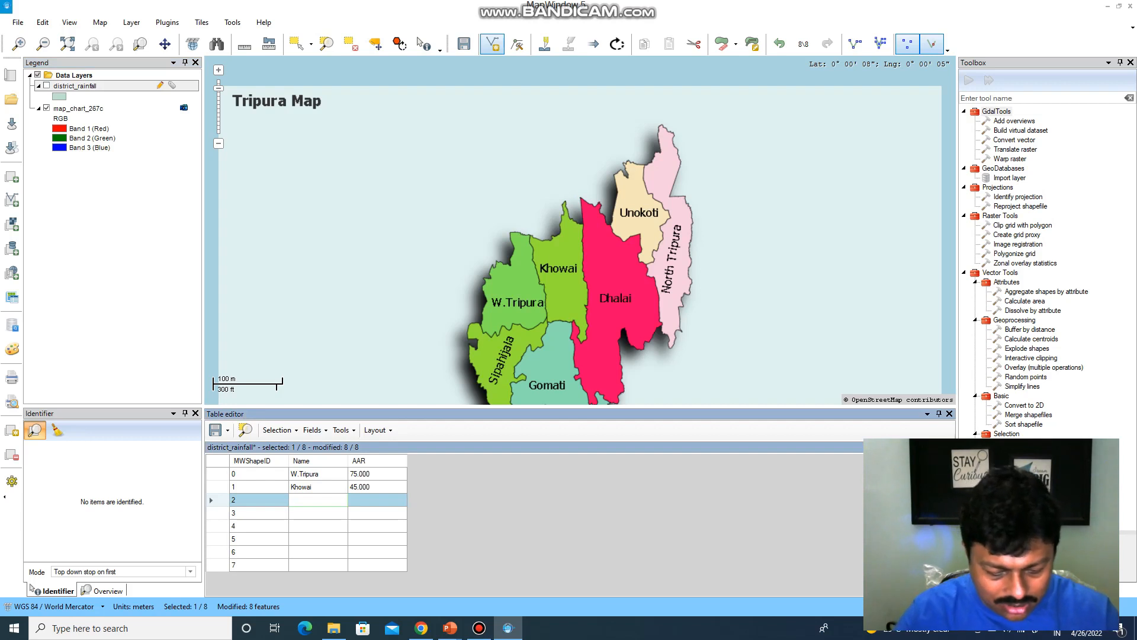
pyautogui.write('Dhalai')
pyautogui.press('Tab')
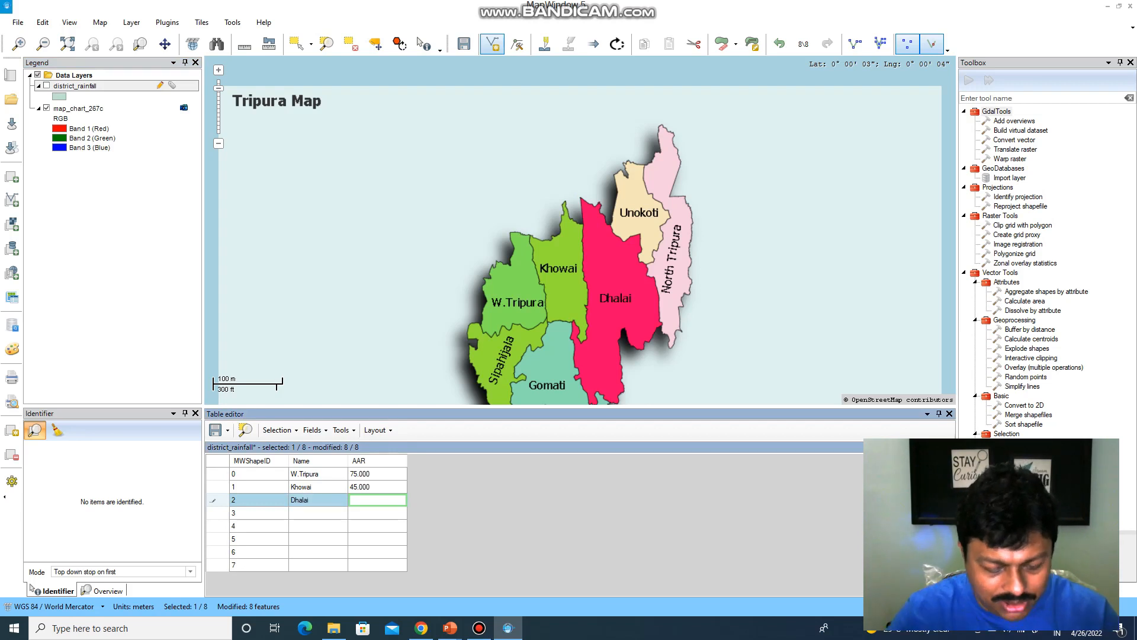
pyautogui.write('100')
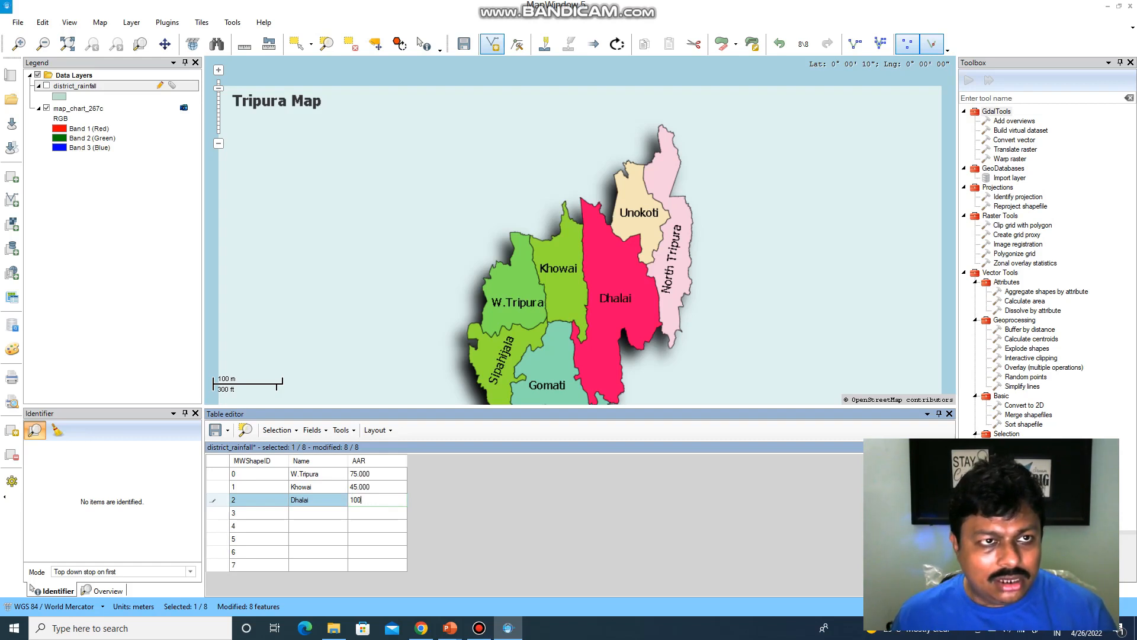
pyautogui.press('Return')
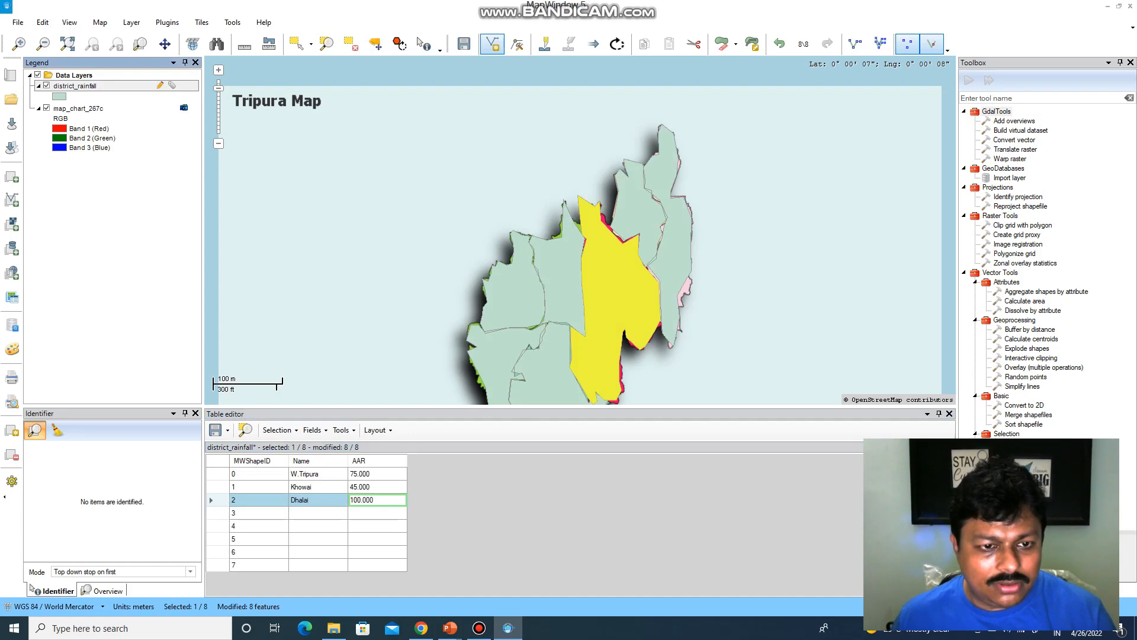
# Step: Identify shape 3 by toggling the district_rainfall layer over the map labels, and enter Unokoti as its Name with AAR 80
pyautogui.click(217, 513)
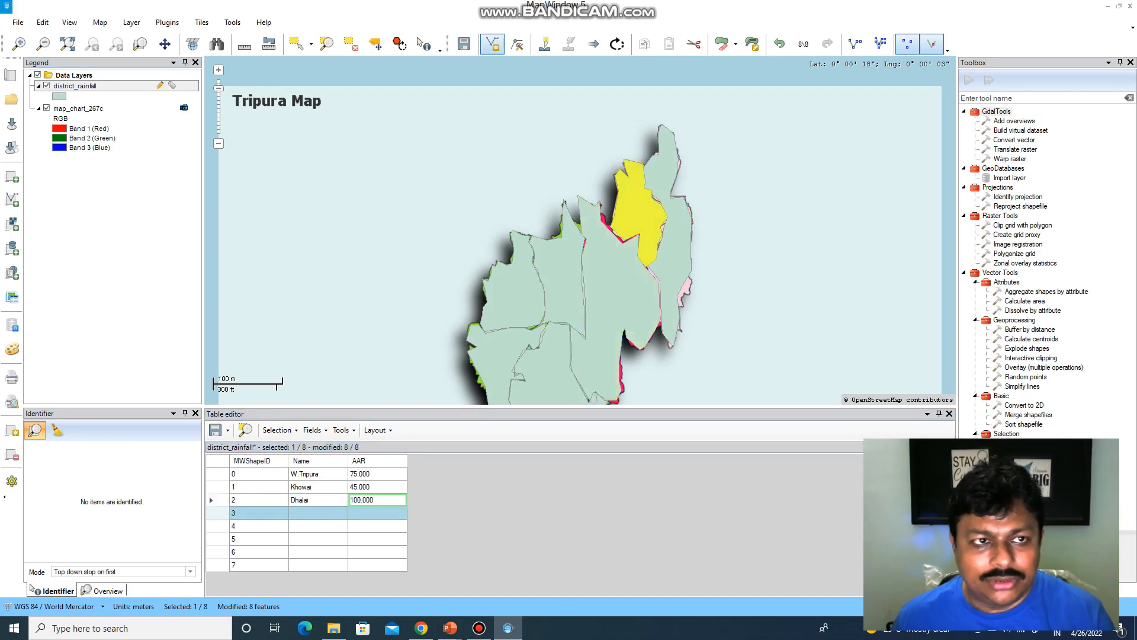
pyautogui.click(46, 86)
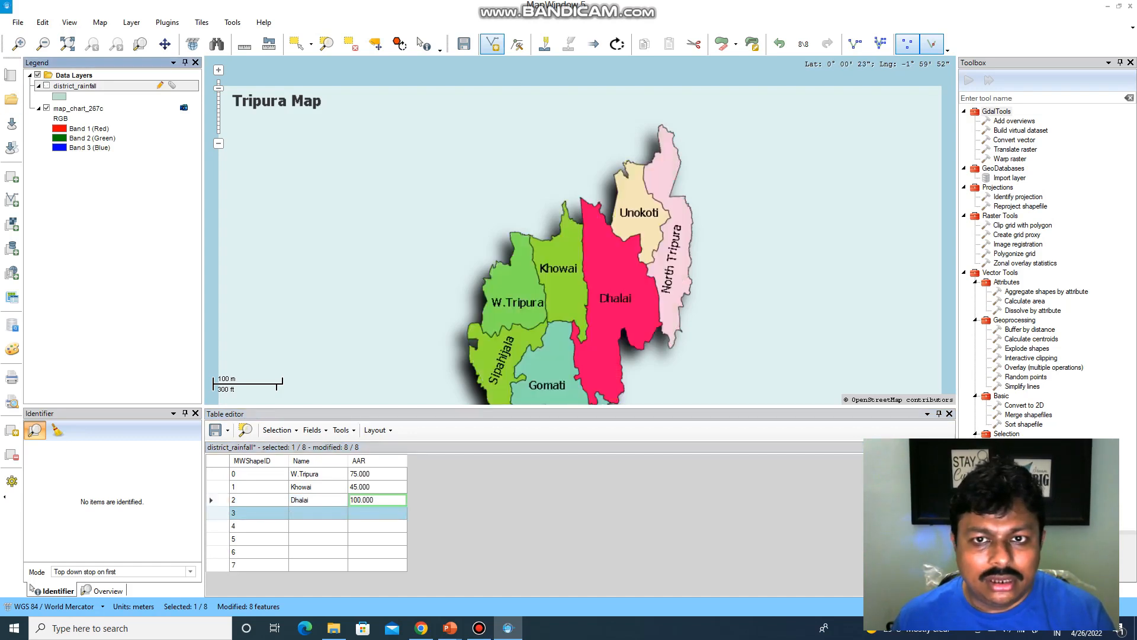
pyautogui.click(318, 513)
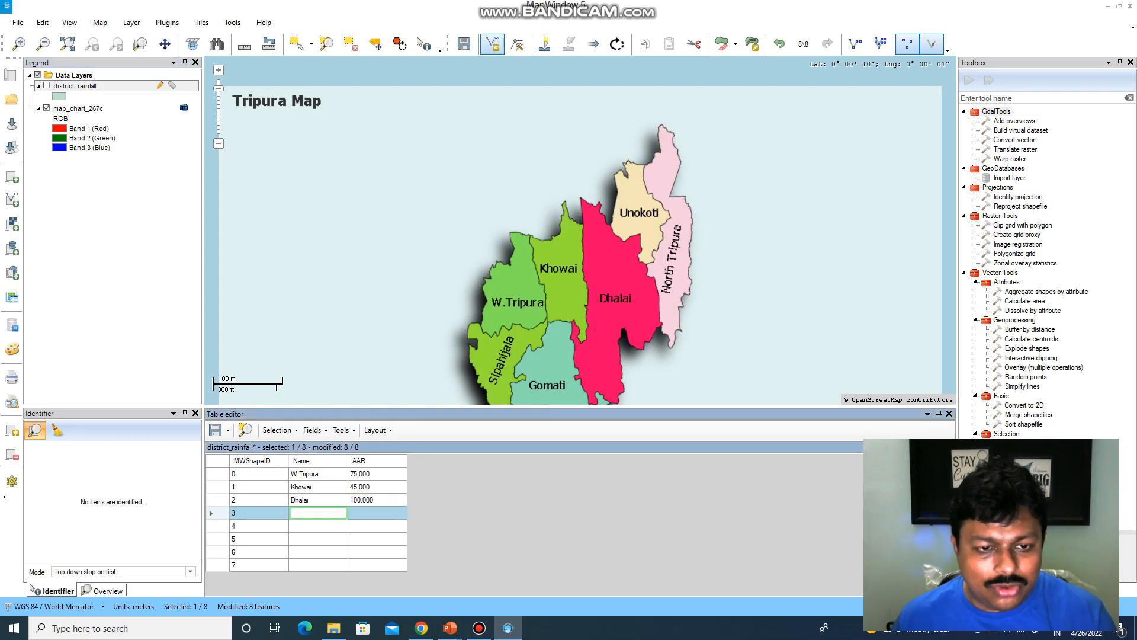
pyautogui.write('Un')
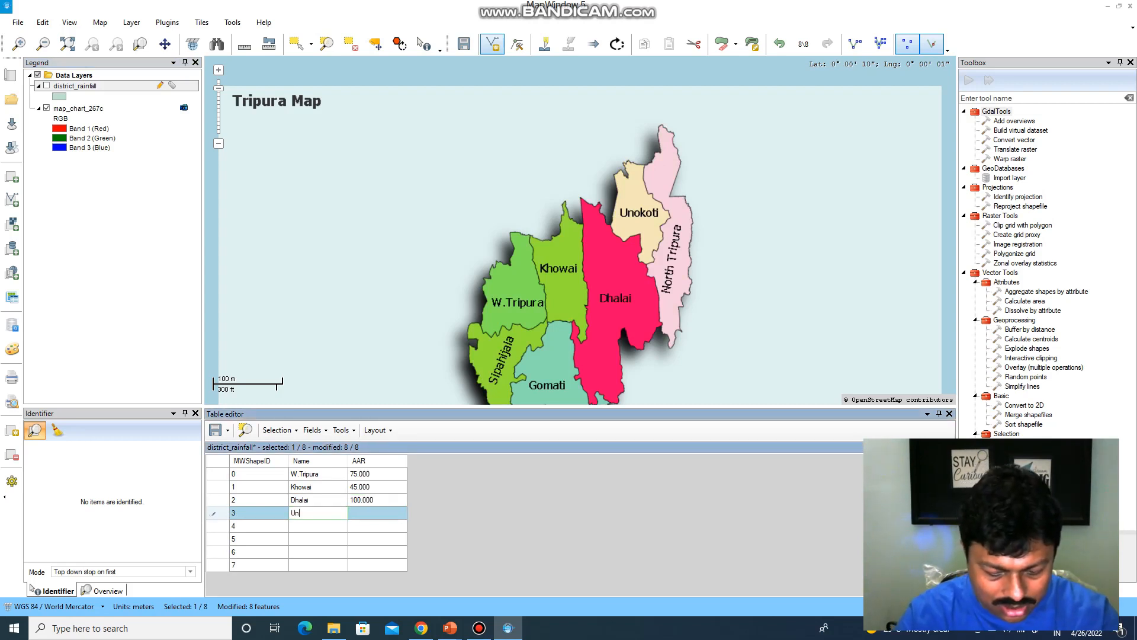
pyautogui.write('okoti')
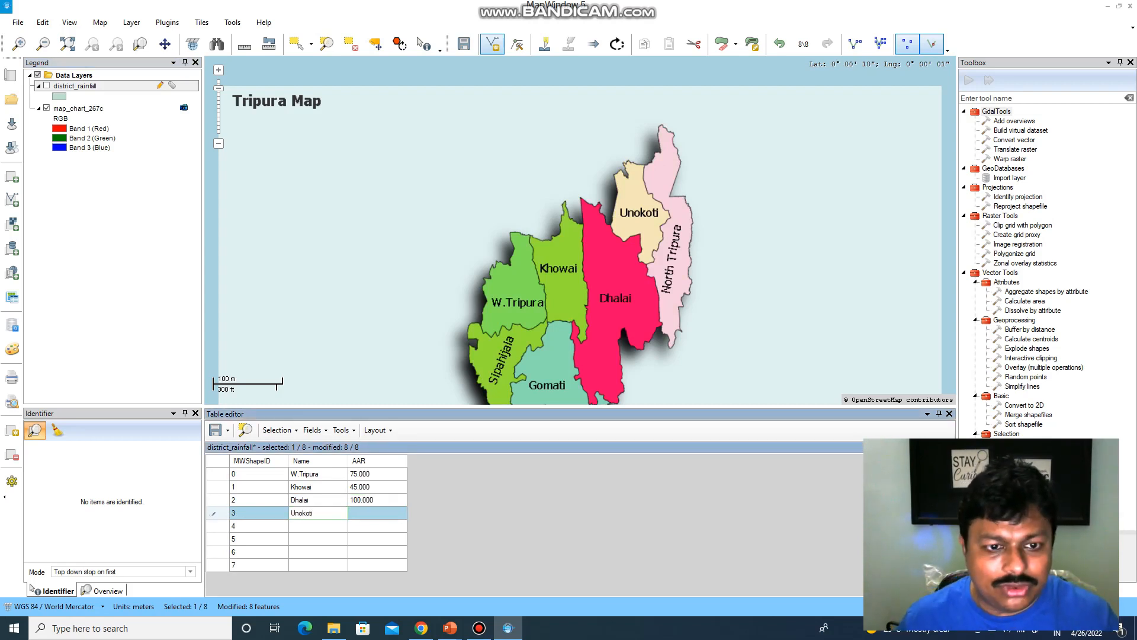
pyautogui.press('Tab')
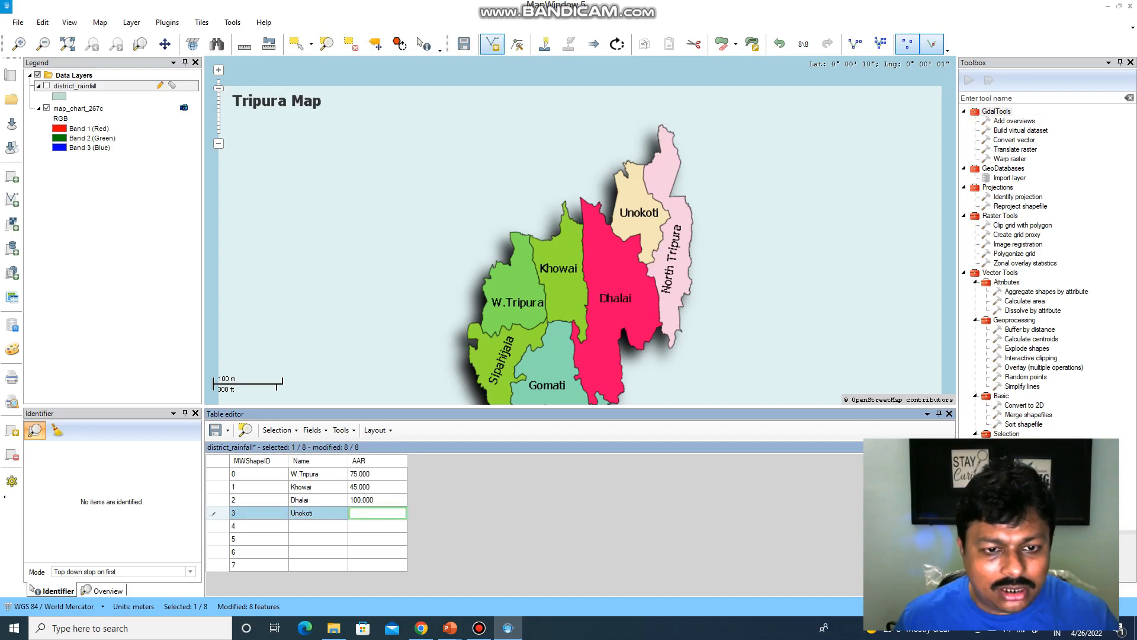
pyautogui.write('80')
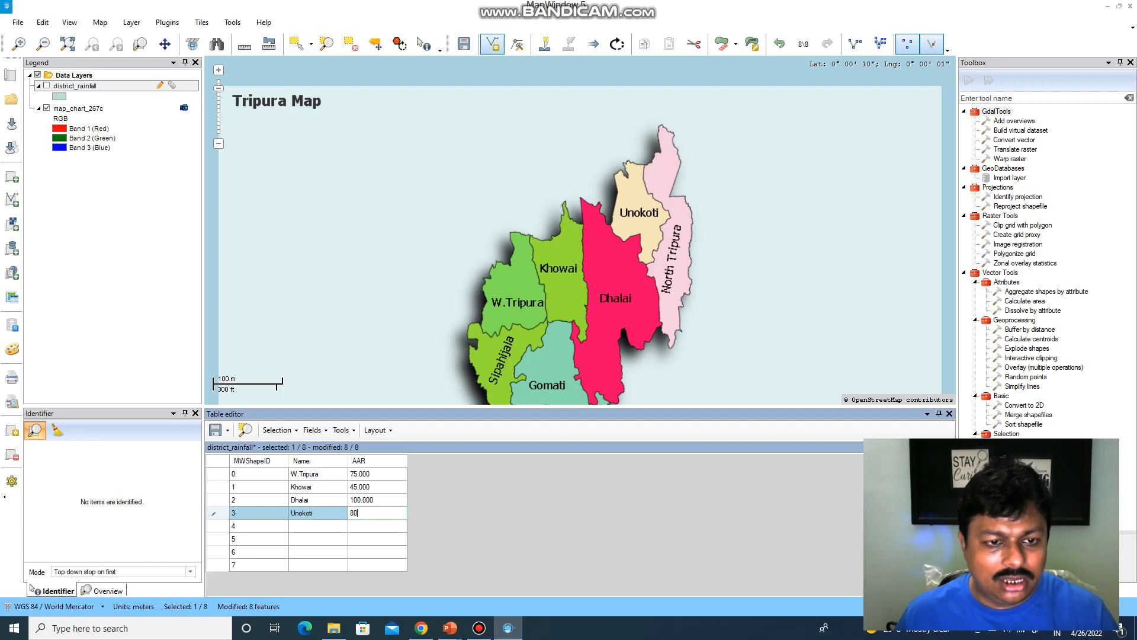
pyautogui.press('Return')
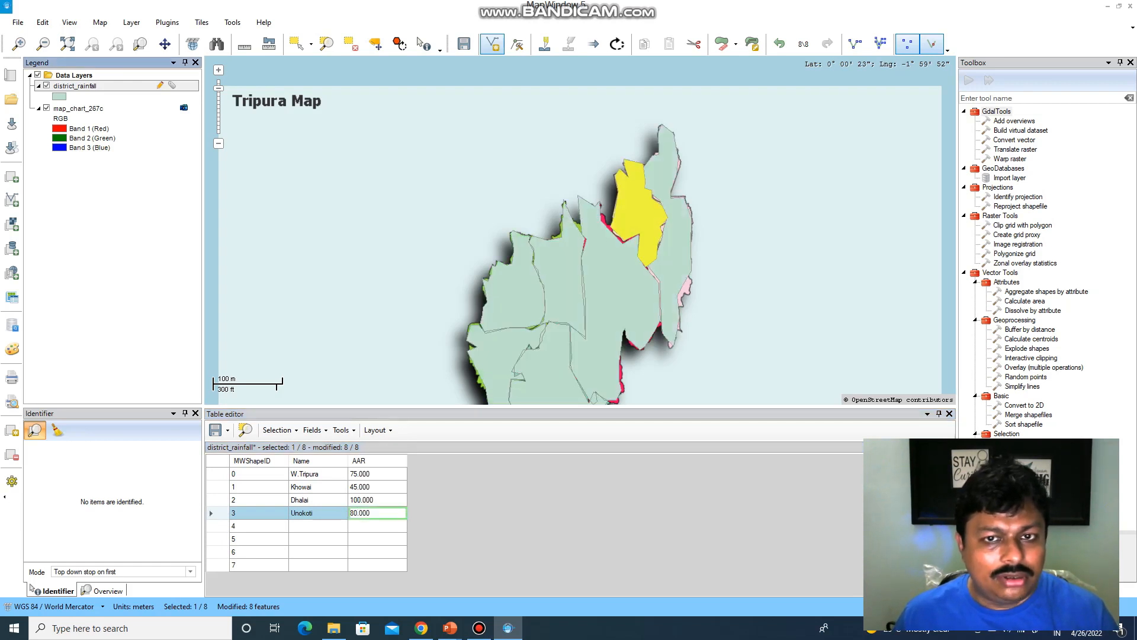
# Step: Identify shape 4 by toggling the district_rainfall layer over the map labels, and enter N.Tripura as its Name with AAR 56
pyautogui.press('Down')
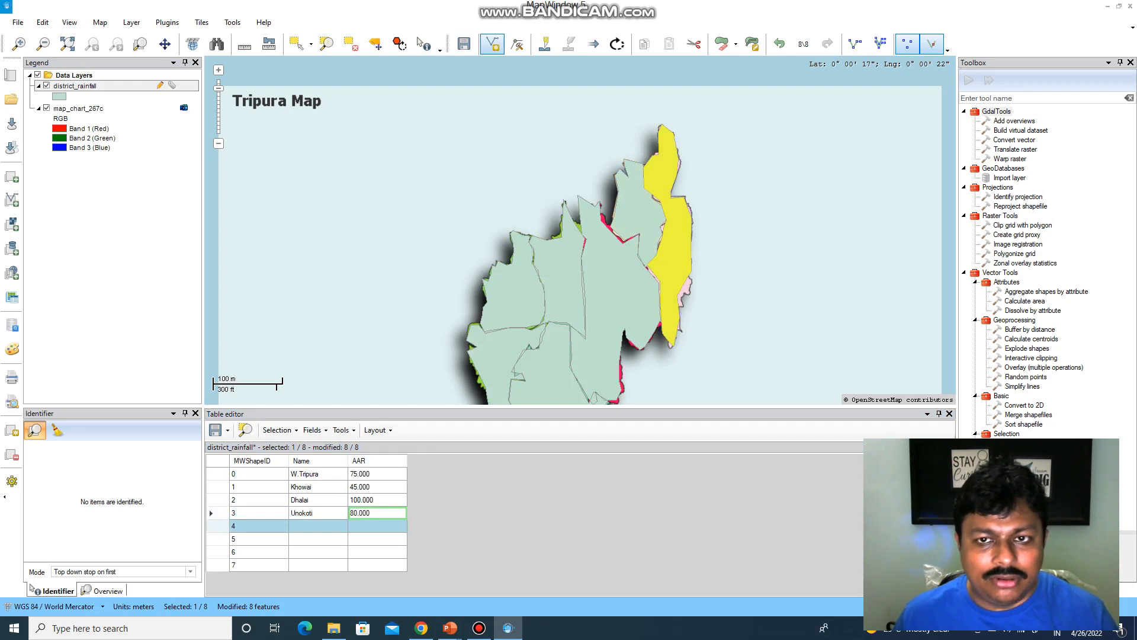
pyautogui.click(46, 86)
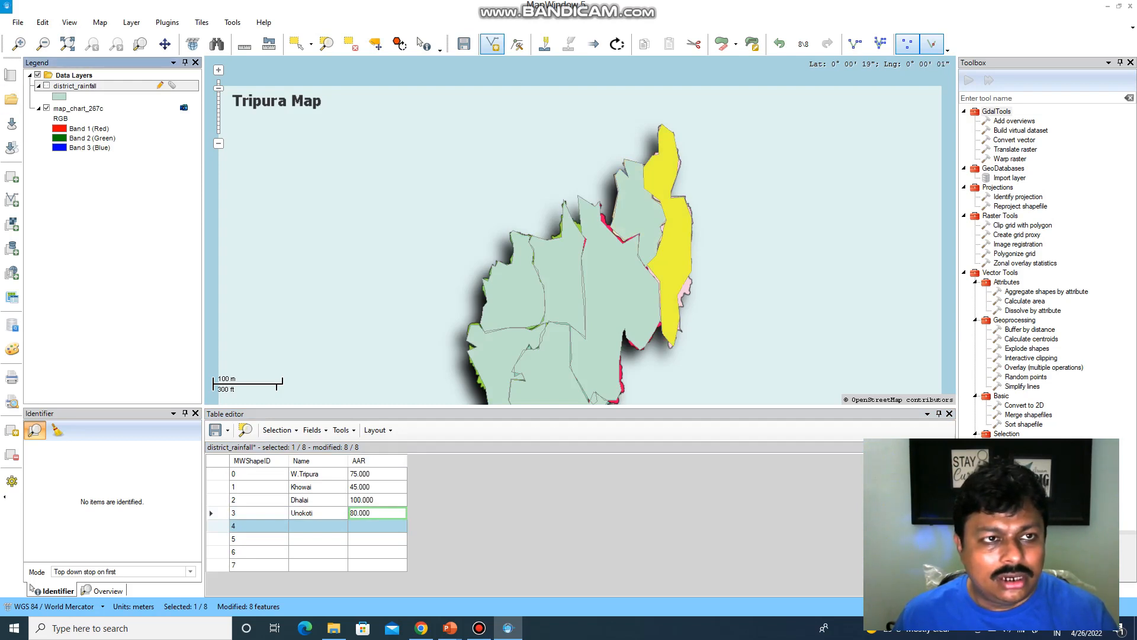
pyautogui.click(318, 526)
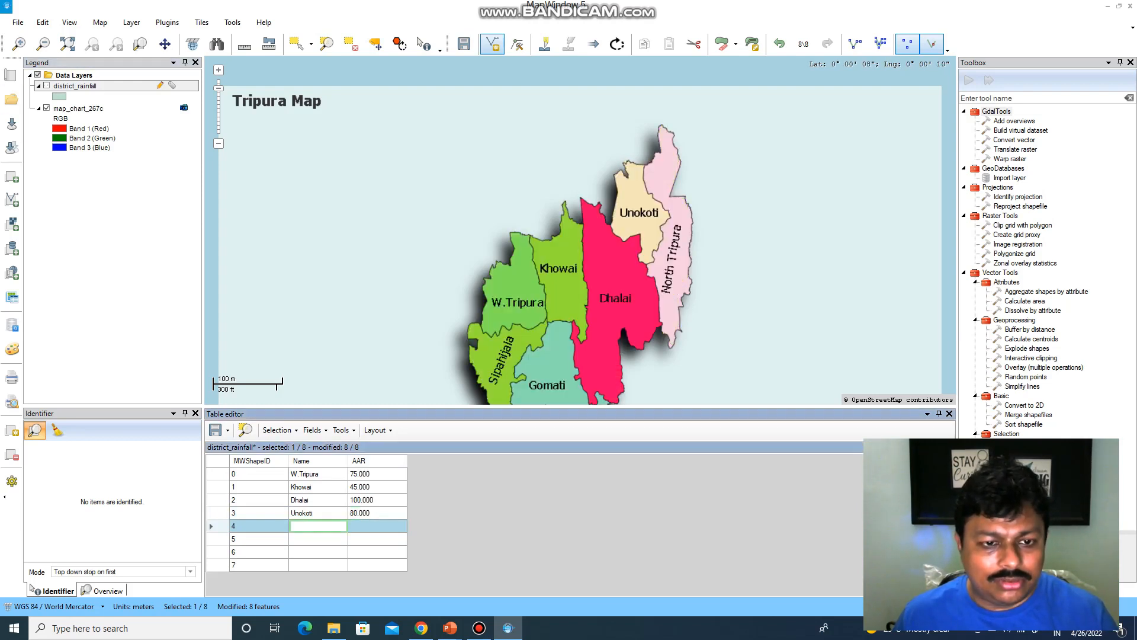
pyautogui.write('N')
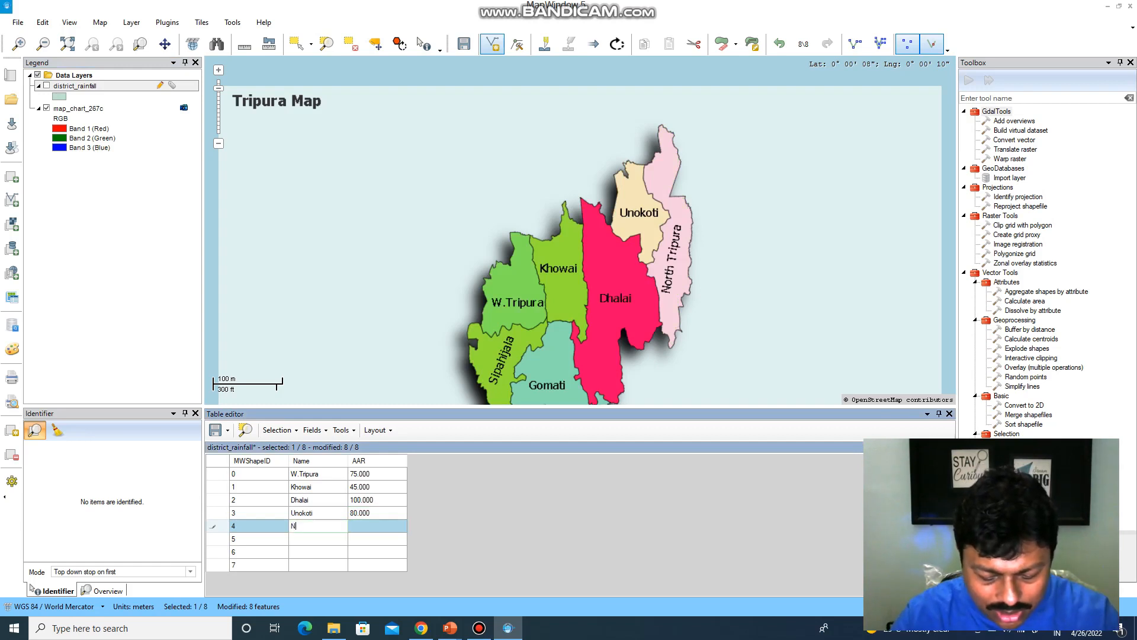
pyautogui.write('.Tripura')
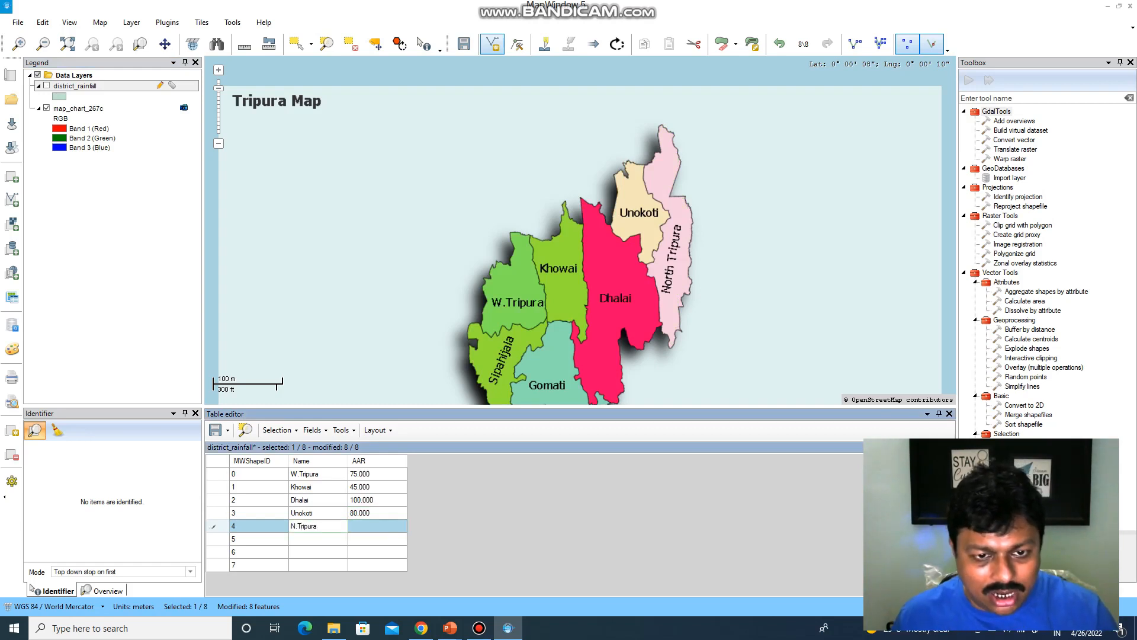
pyautogui.press('Tab')
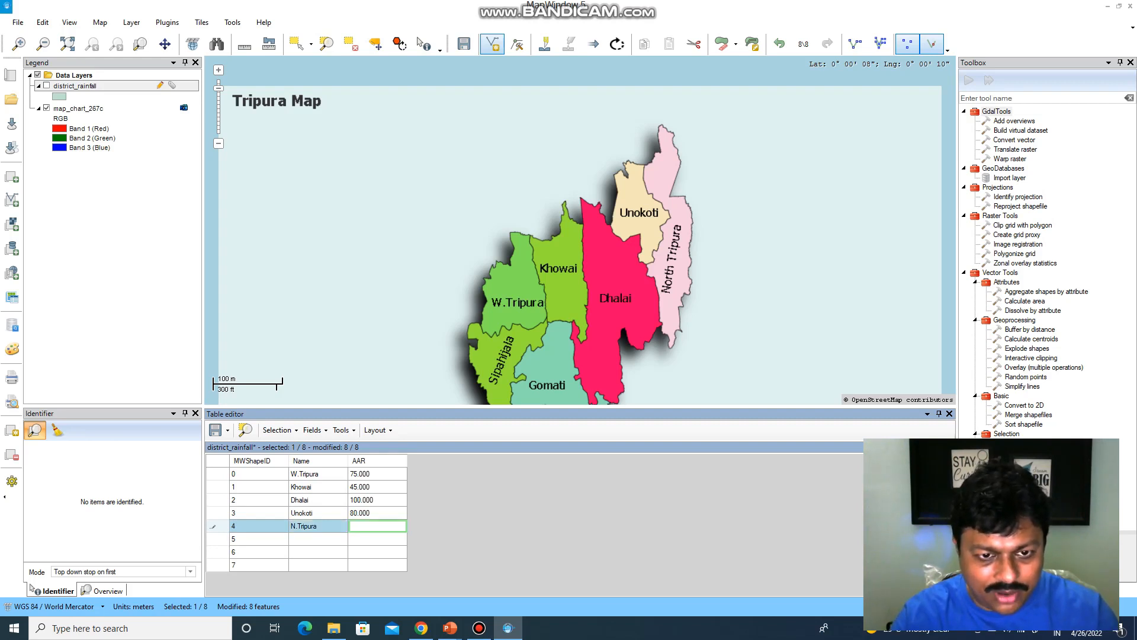
pyautogui.write('56')
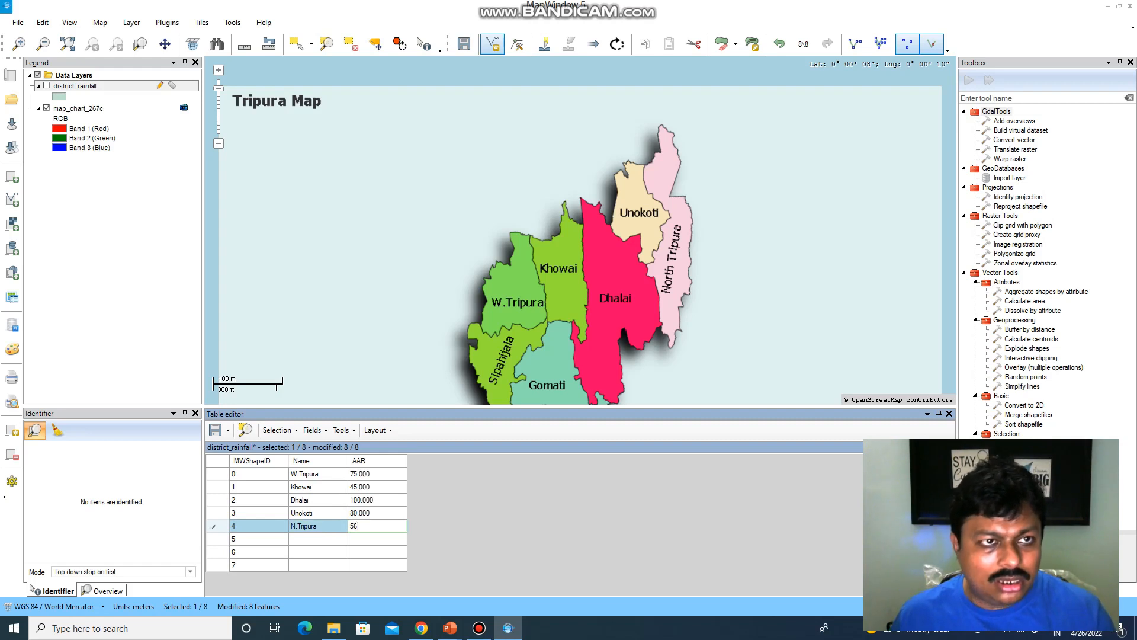
pyautogui.press('Return')
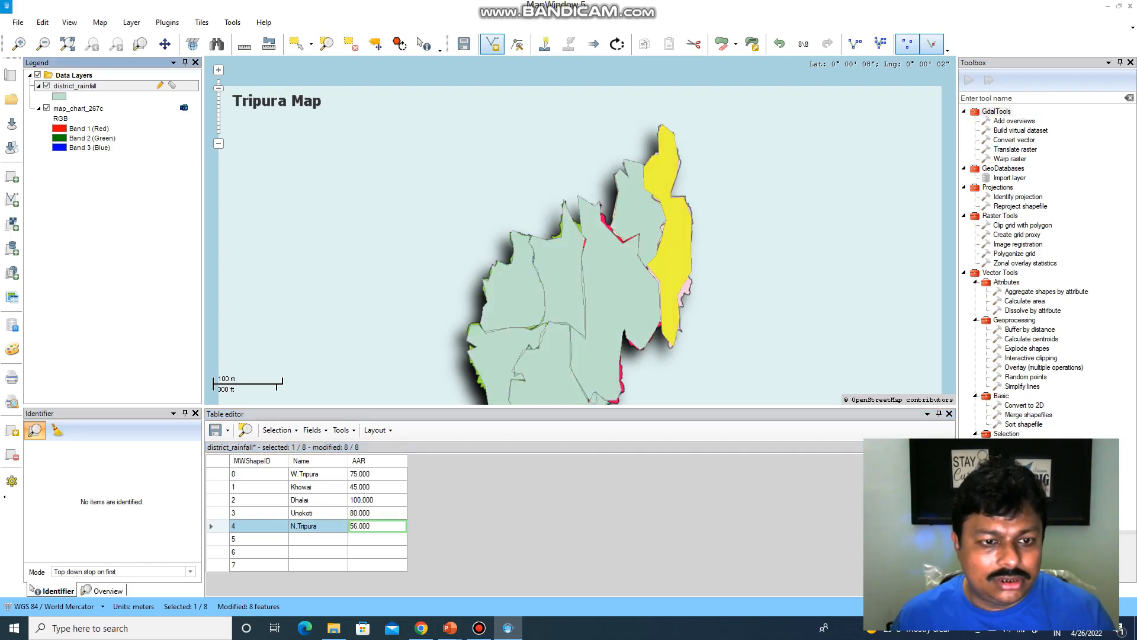
# Step: Identify shape 5 by toggling the district_rainfall layer over the map labels, and enter Sipahijala as its Name with AAR 45
pyautogui.click(218, 539)
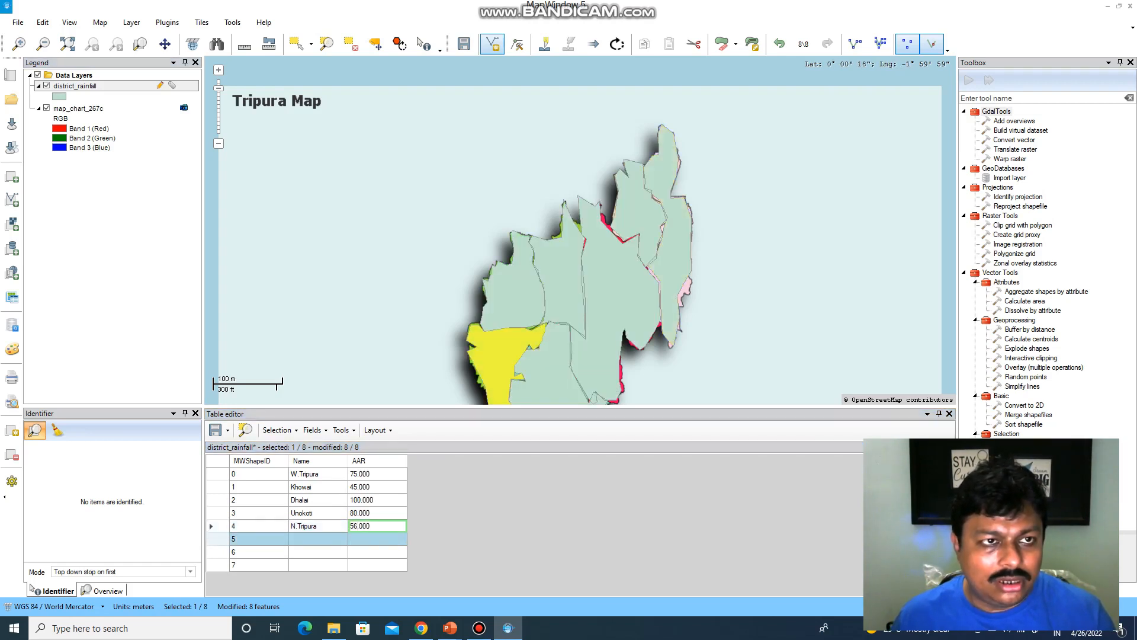
pyautogui.click(47, 86)
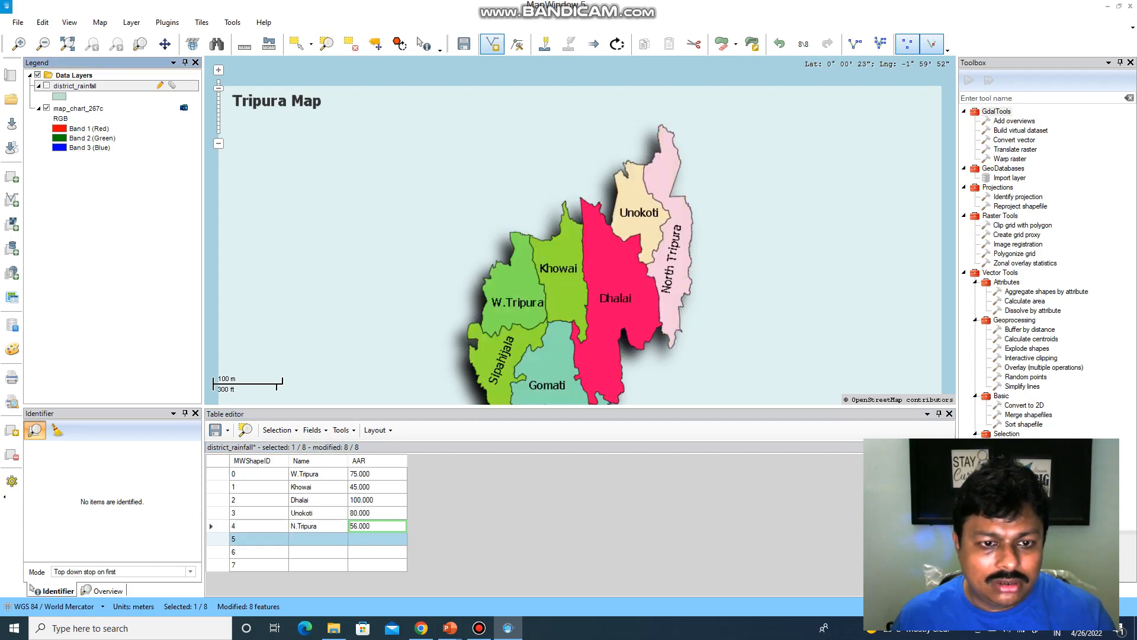
pyautogui.click(318, 539)
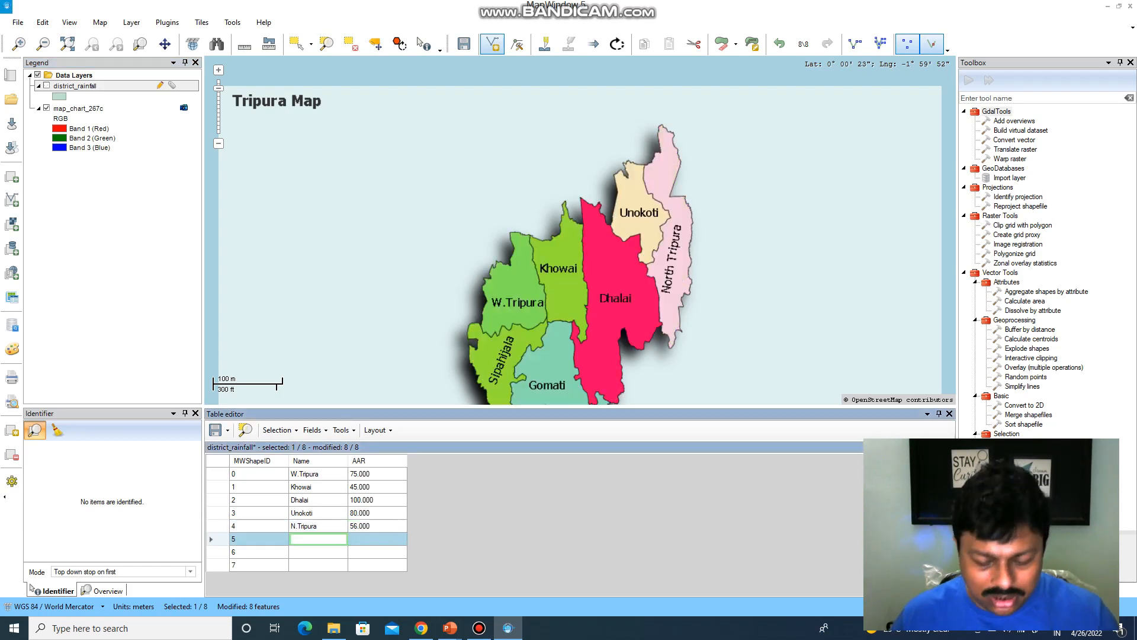
pyautogui.write('Sipa')
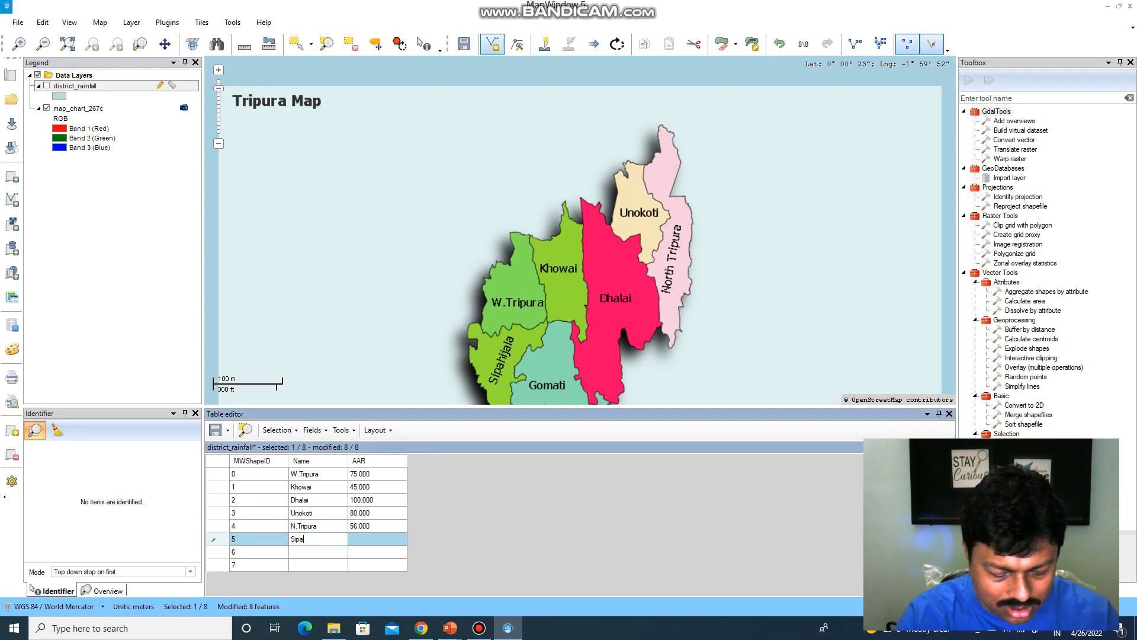
pyautogui.write('hijala')
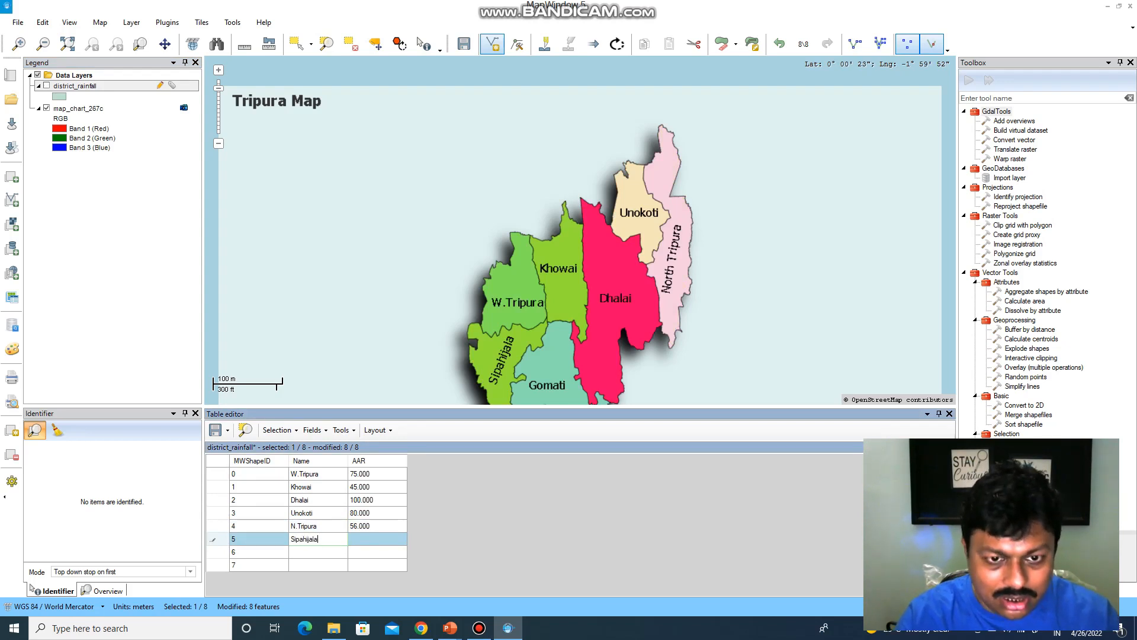
pyautogui.press('Tab')
pyautogui.write('45')
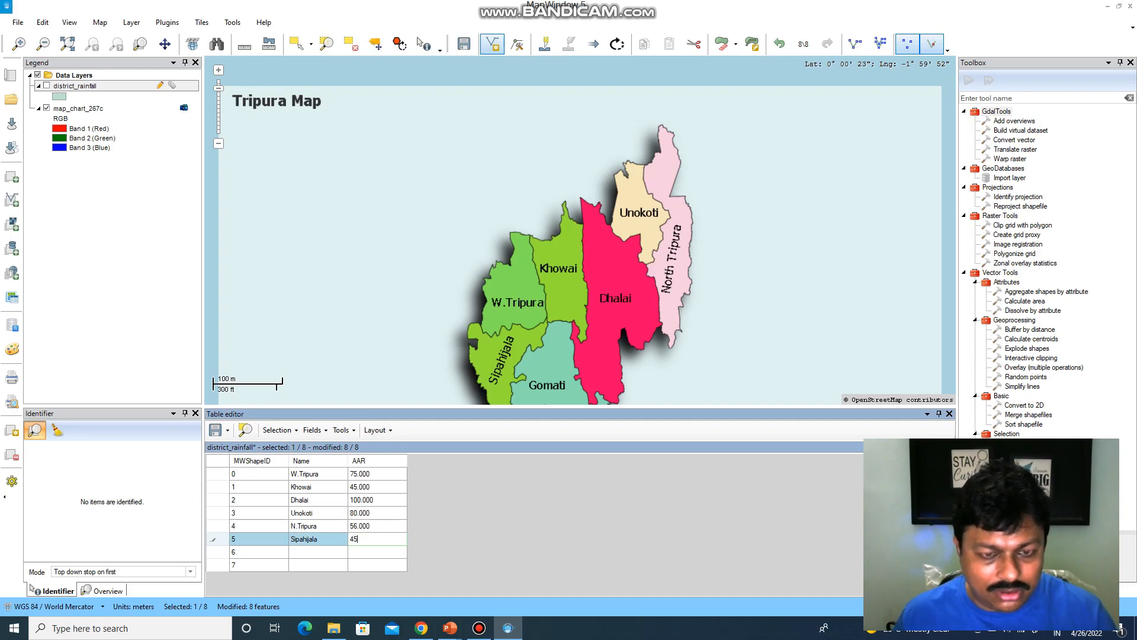
pyautogui.press('Tab')
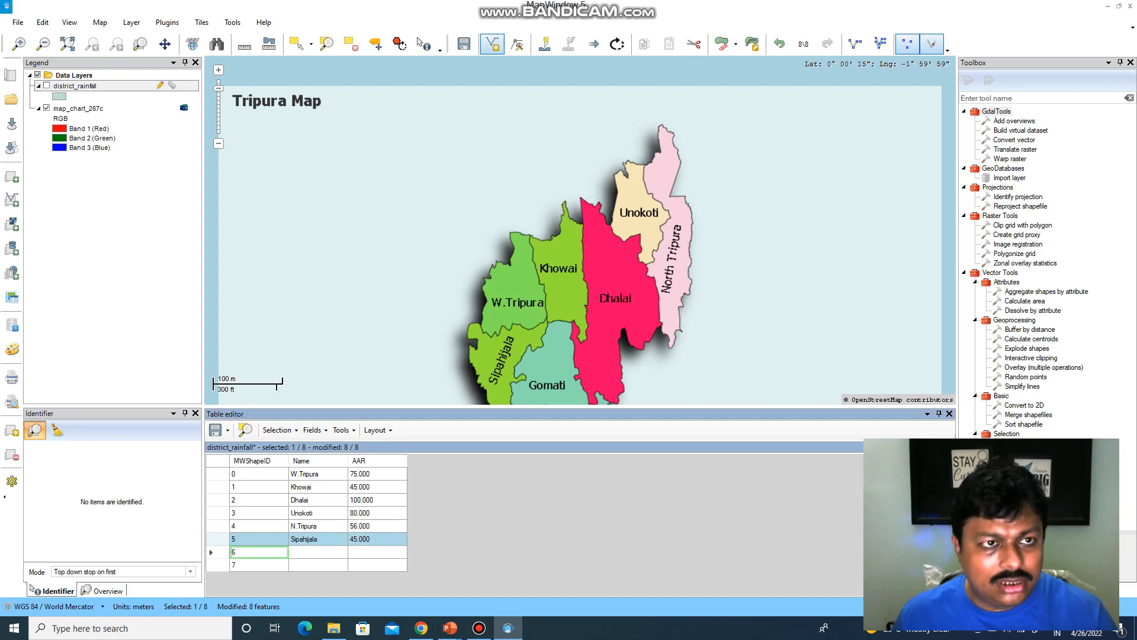
pyautogui.press('Tab')
pyautogui.press('space')
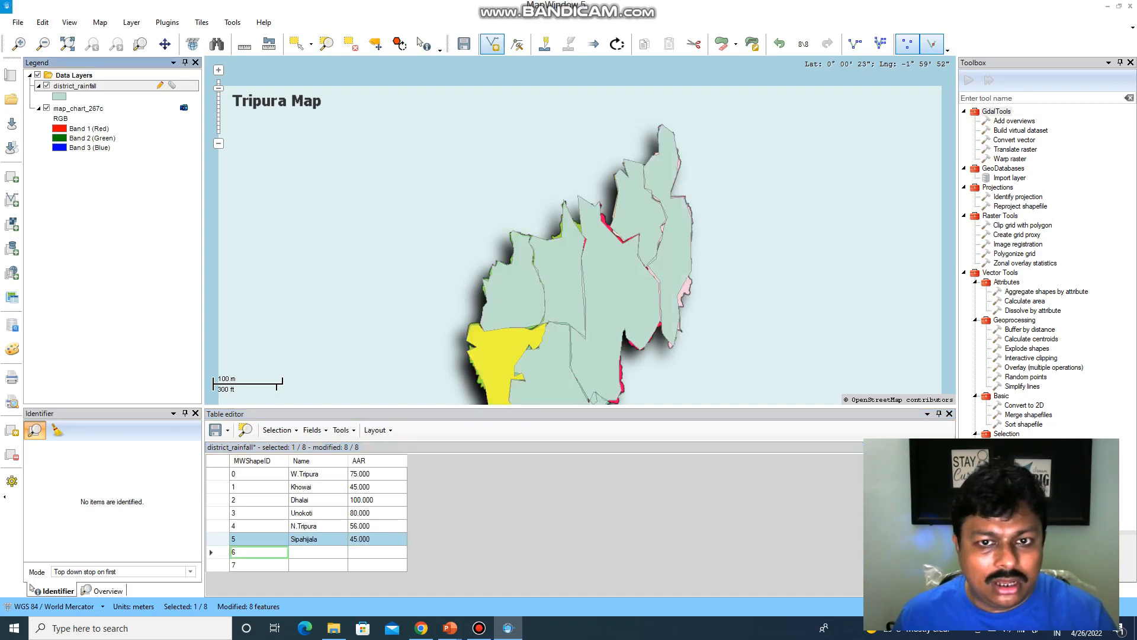
# Step: Identify shape 6 by toggling the district_rainfall layer over the map labels, and enter Gomati as its Name with AAR 85
pyautogui.click(217, 552)
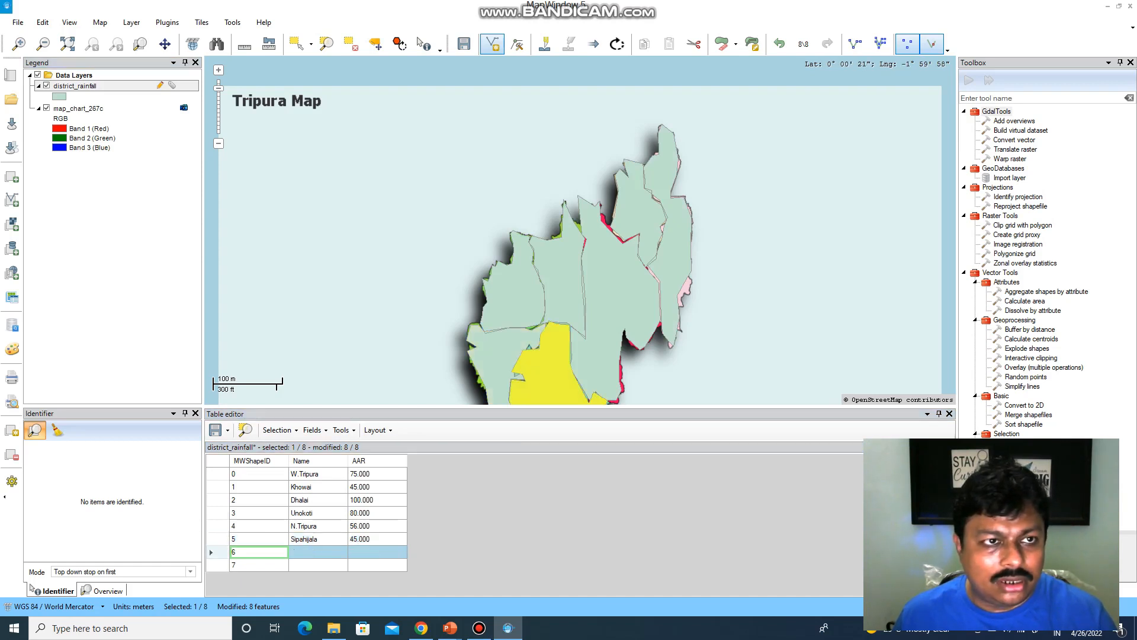
pyautogui.click(46, 86)
pyautogui.click(318, 552)
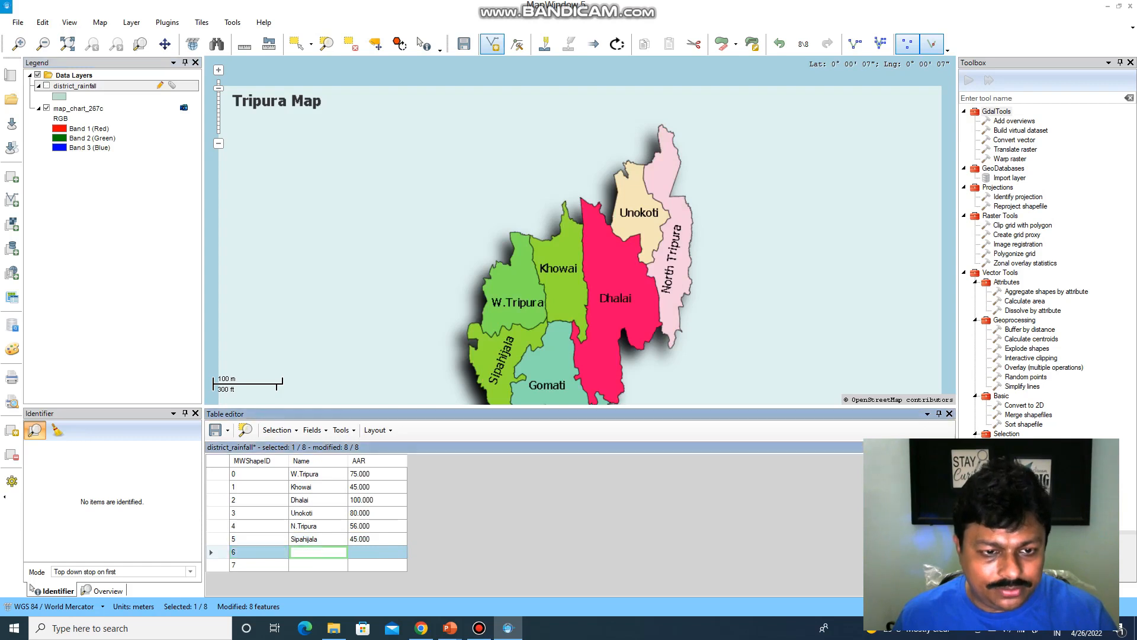
pyautogui.write('Go')
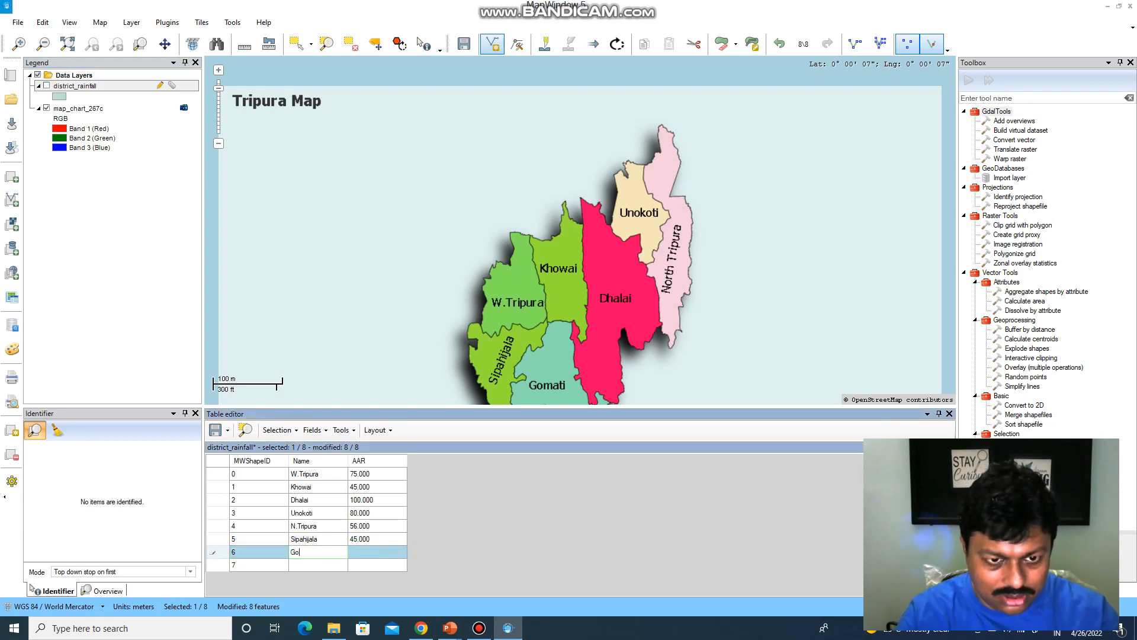
pyautogui.write('mat')
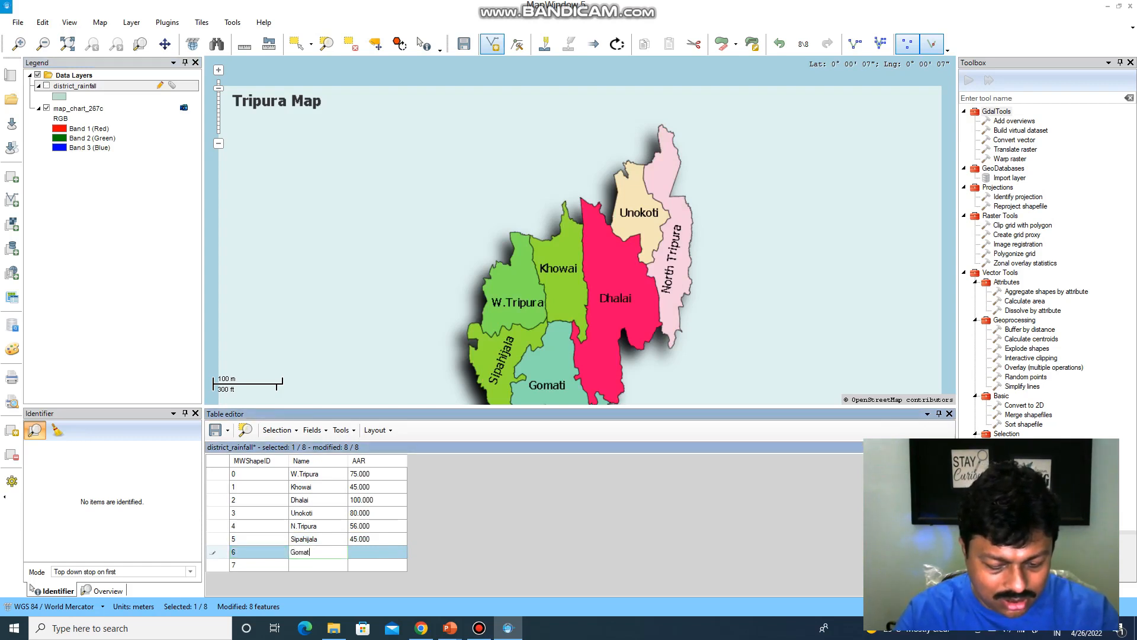
pyautogui.write('iq')
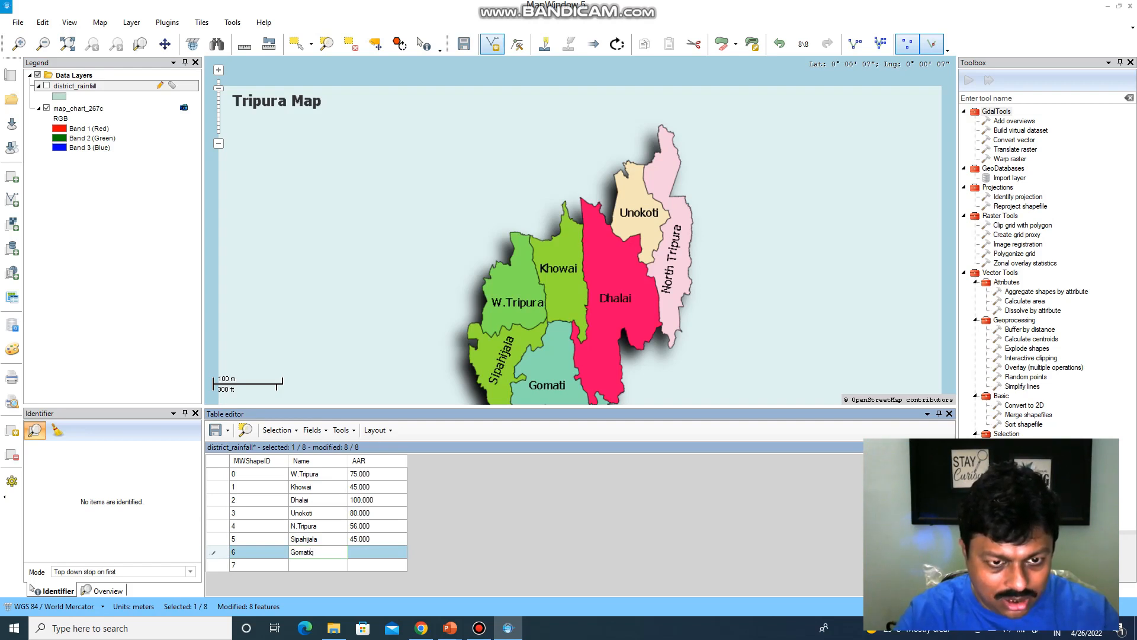
pyautogui.press('Tab')
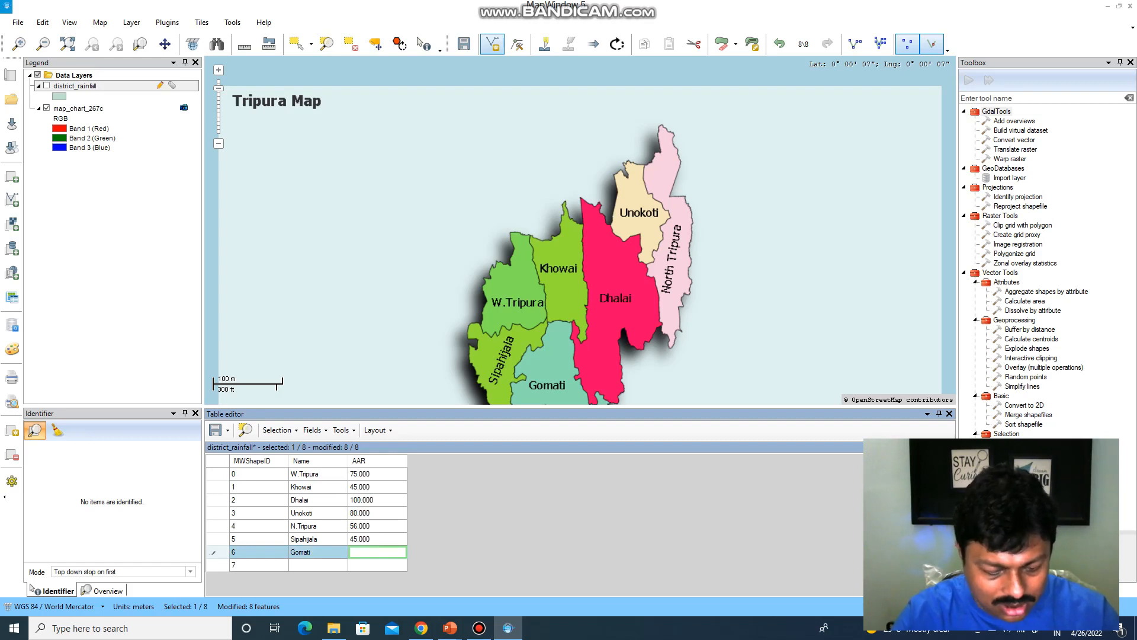
pyautogui.write('85')
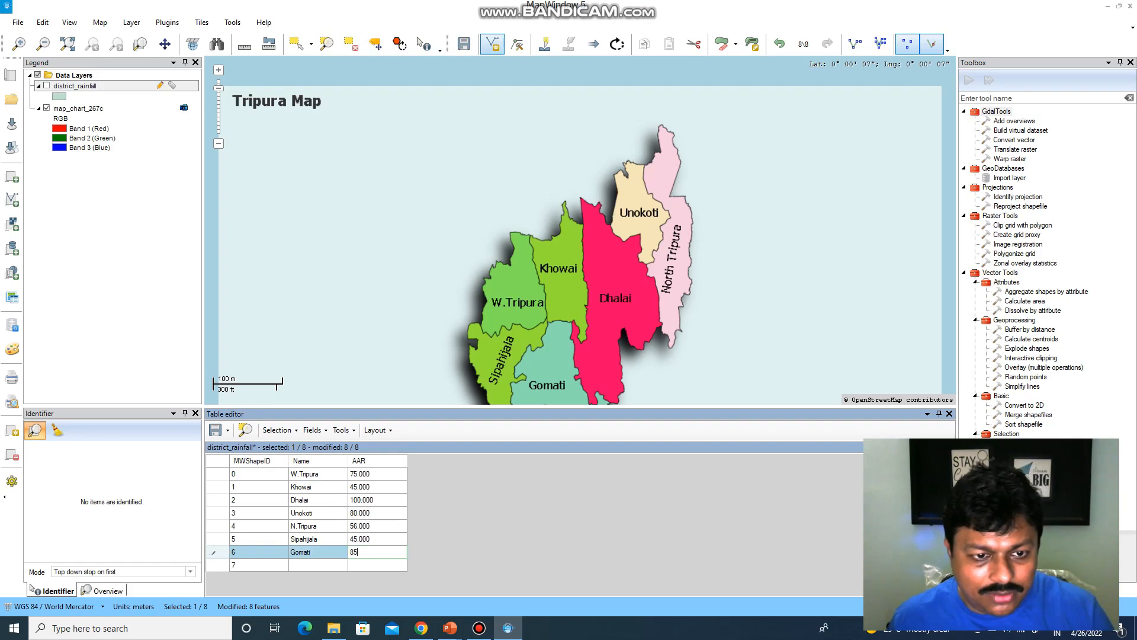
pyautogui.press('Return')
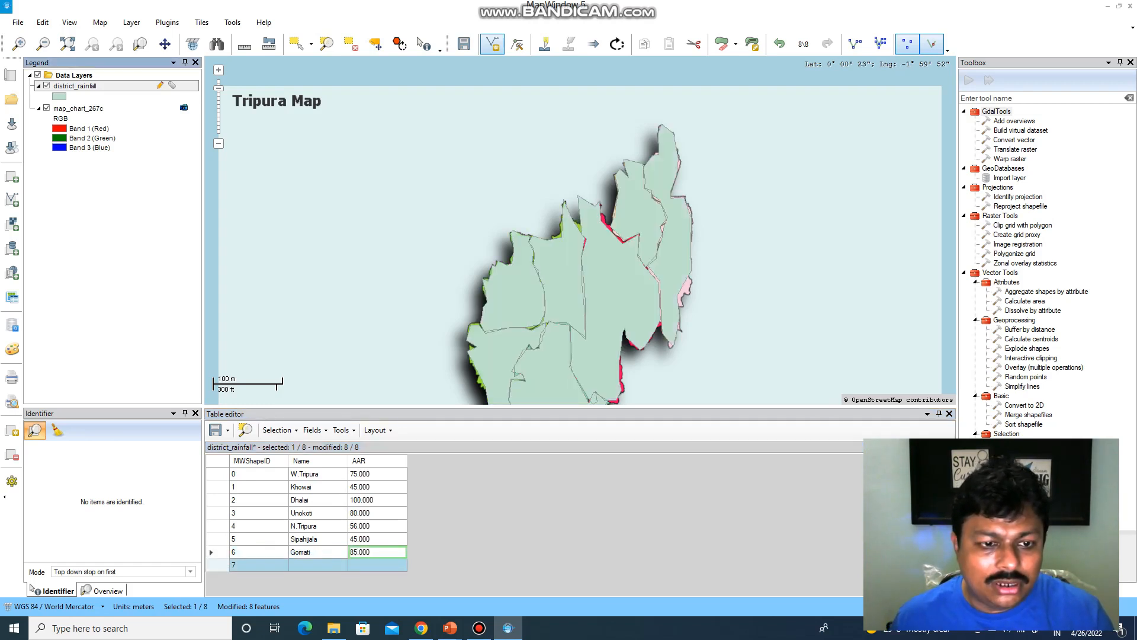
# Step: Identify shape 7 by hiding the district_rainfall layer over the map labels, and enter S.Tripura as its Name with AAR 54
pyautogui.click(319, 565)
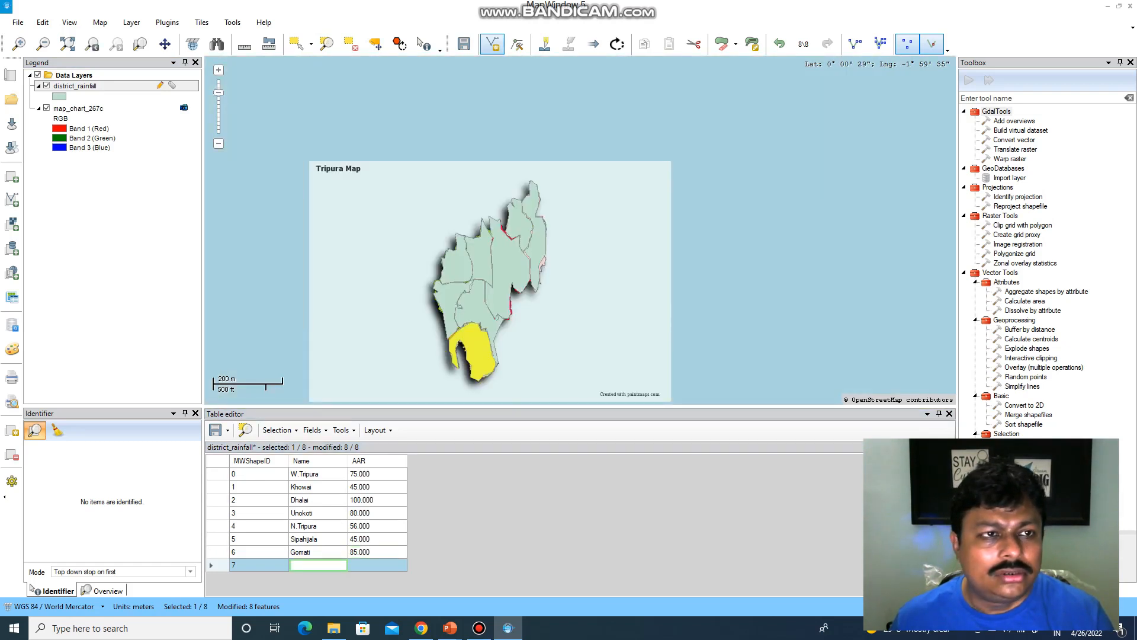
pyautogui.click(47, 86)
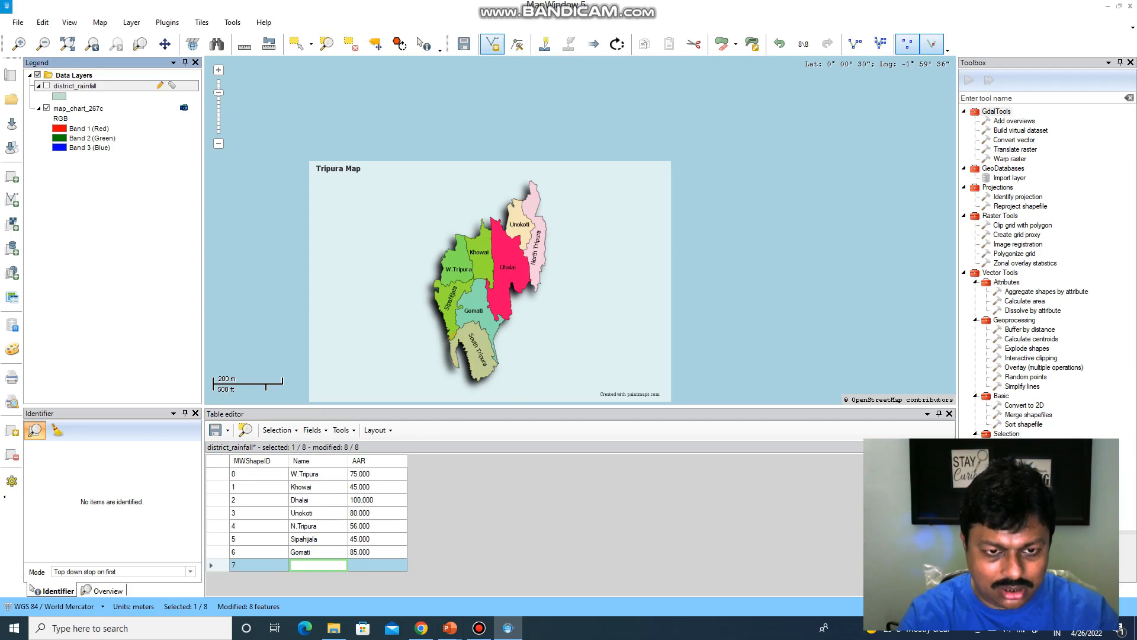
pyautogui.click(318, 565)
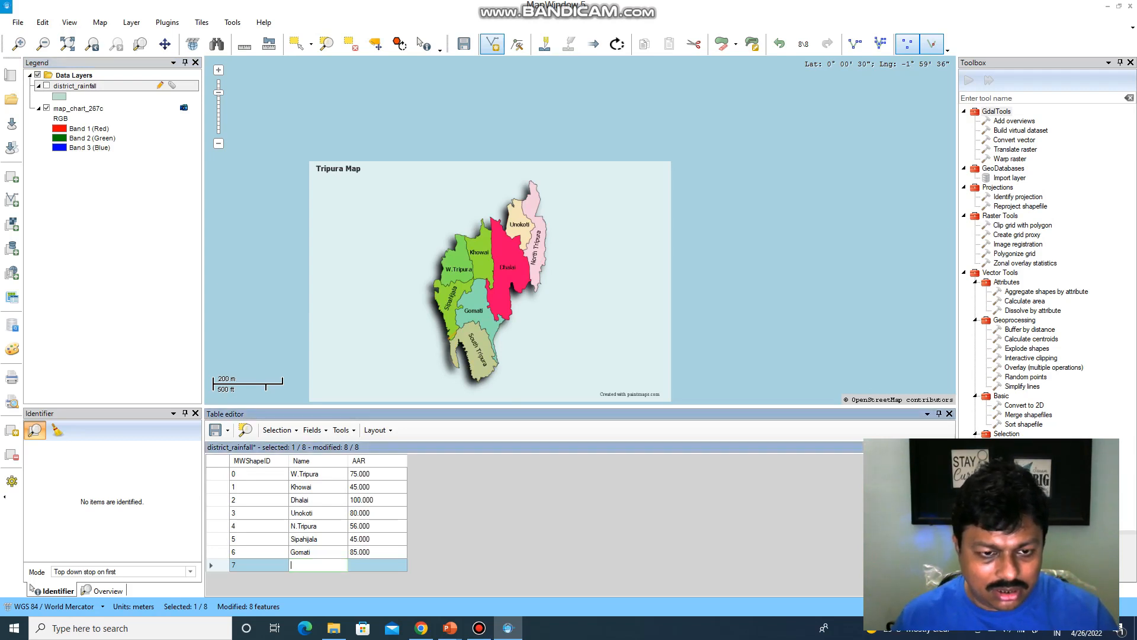
pyautogui.write('S.Tripura')
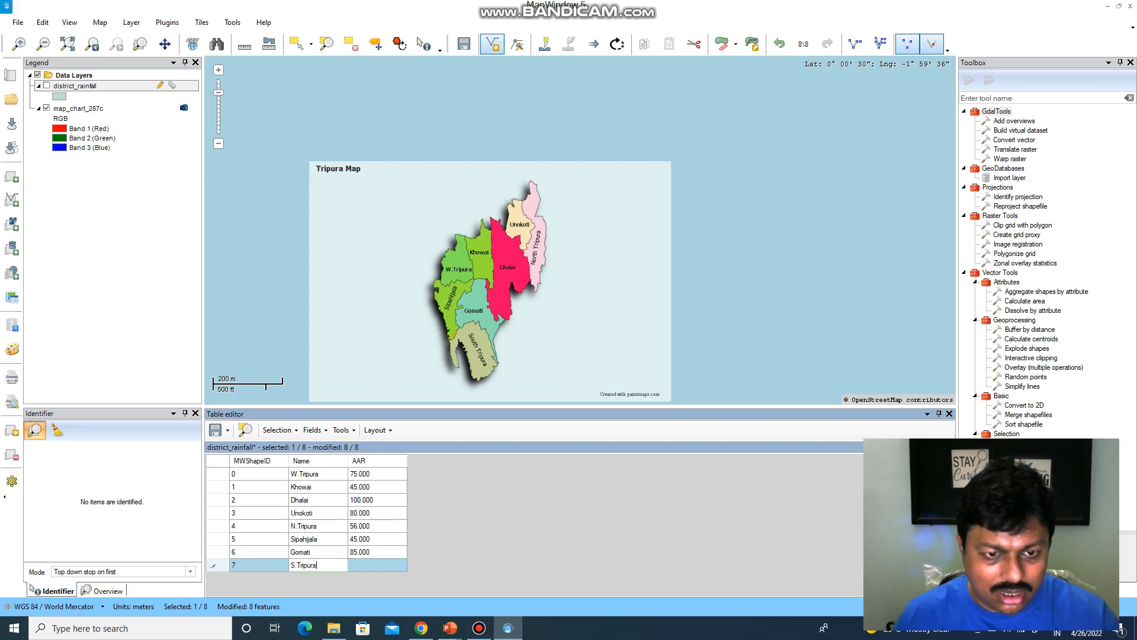
pyautogui.press('Tab')
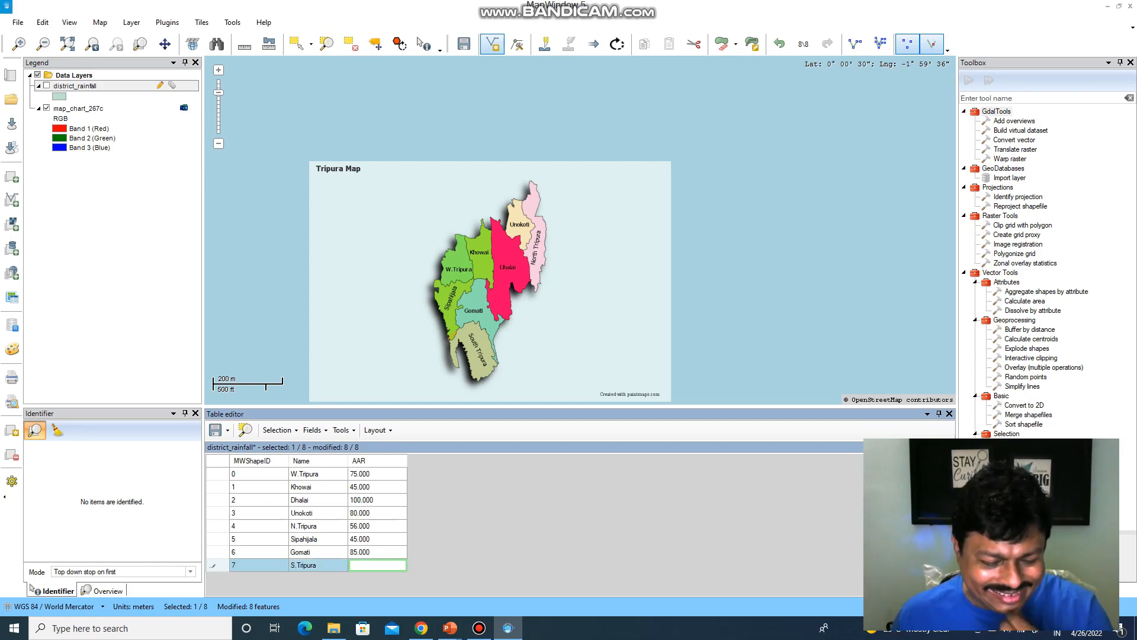
pyautogui.write('54')
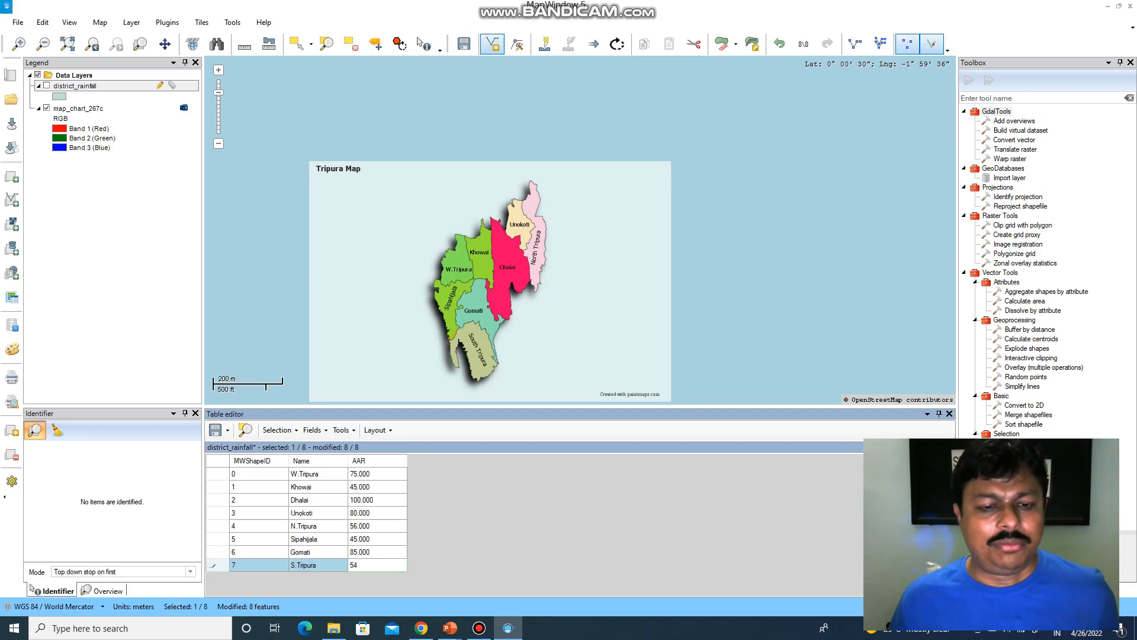
pyautogui.press('Up')
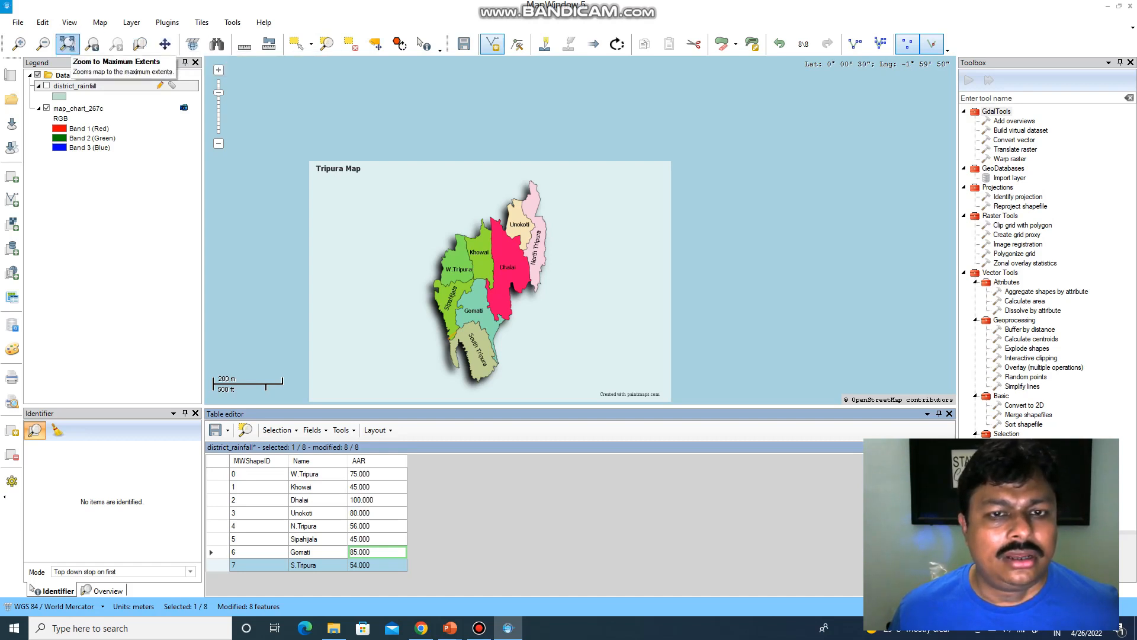
# Step: Show the district_rainfall layer again, and in its category properties select the AAR field with the red-to-violet rainbow color scheme
pyautogui.click(67, 44)
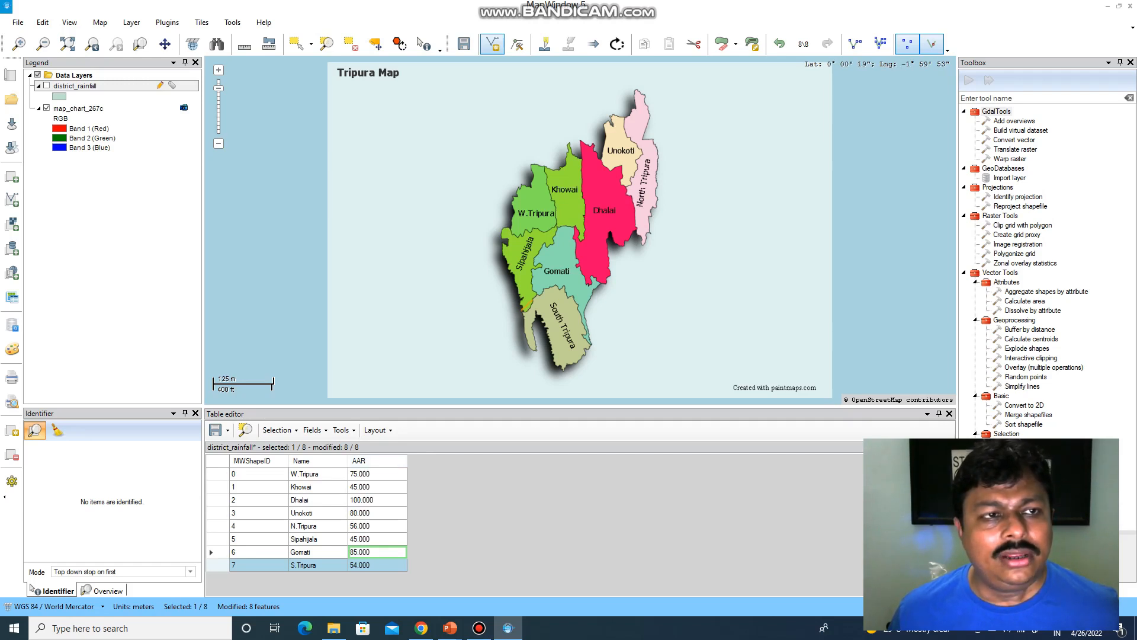
pyautogui.click(47, 85)
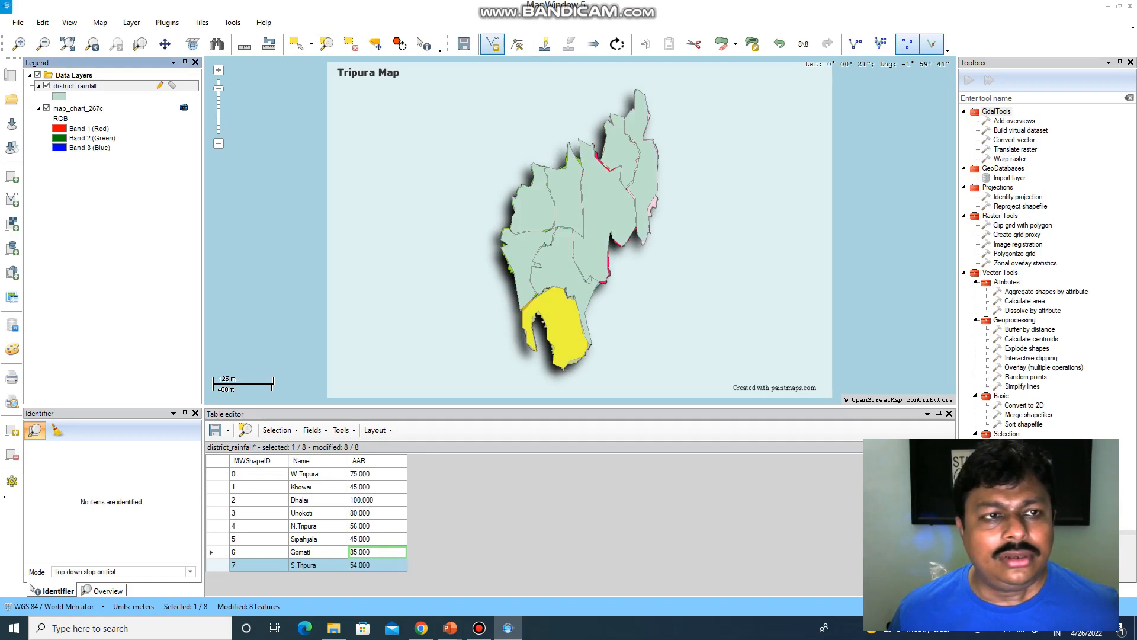
pyautogui.rightClick(112, 85)
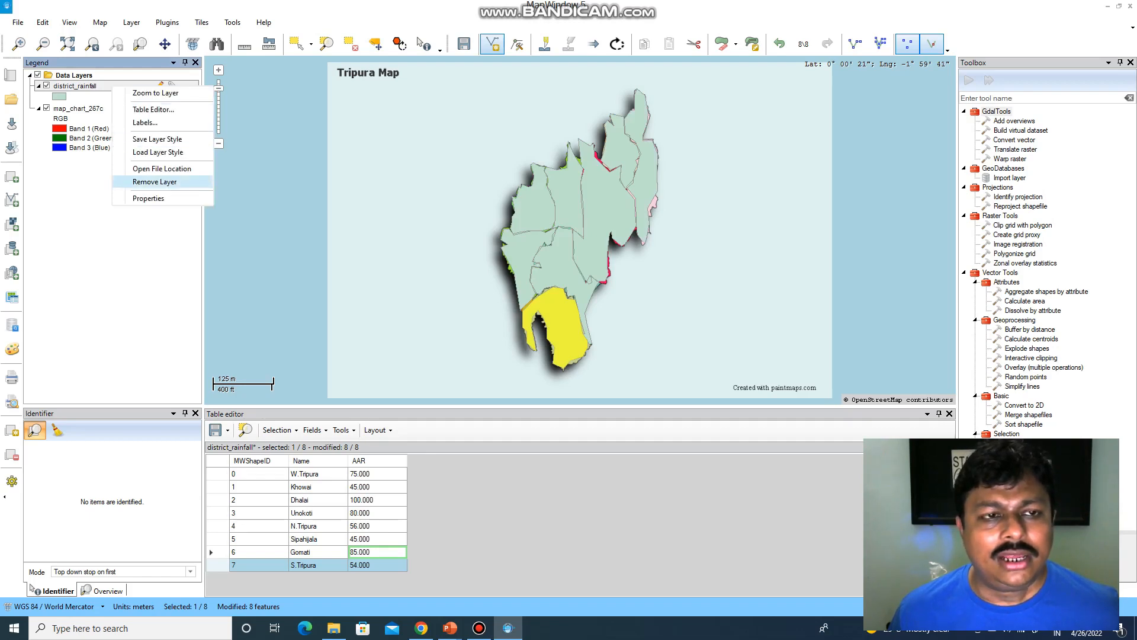
pyautogui.click(149, 198)
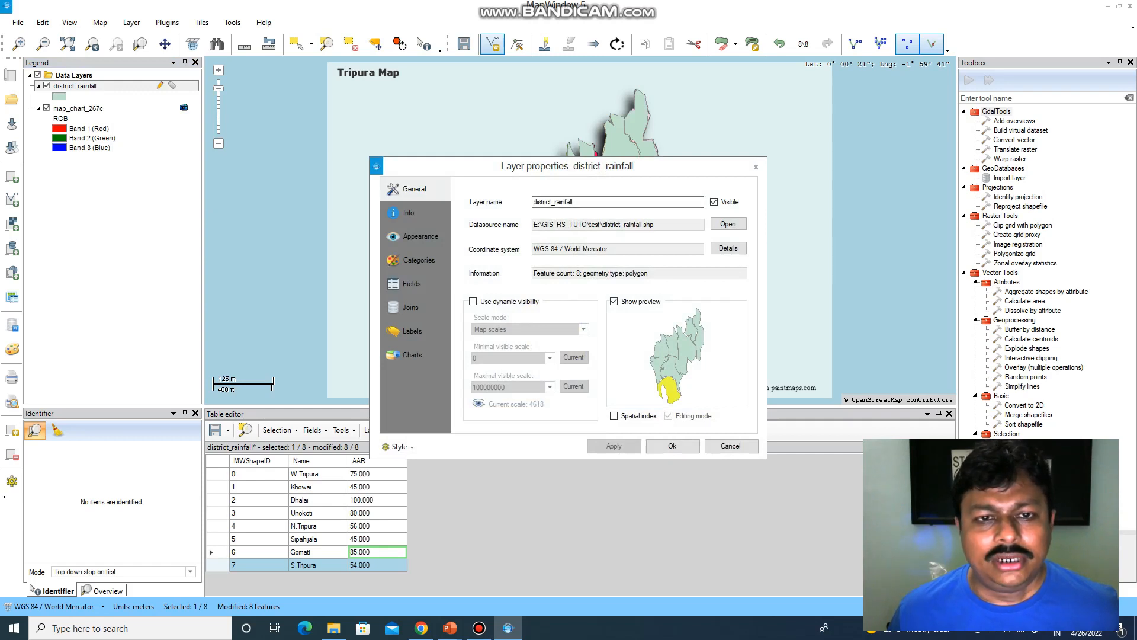
pyautogui.click(418, 260)
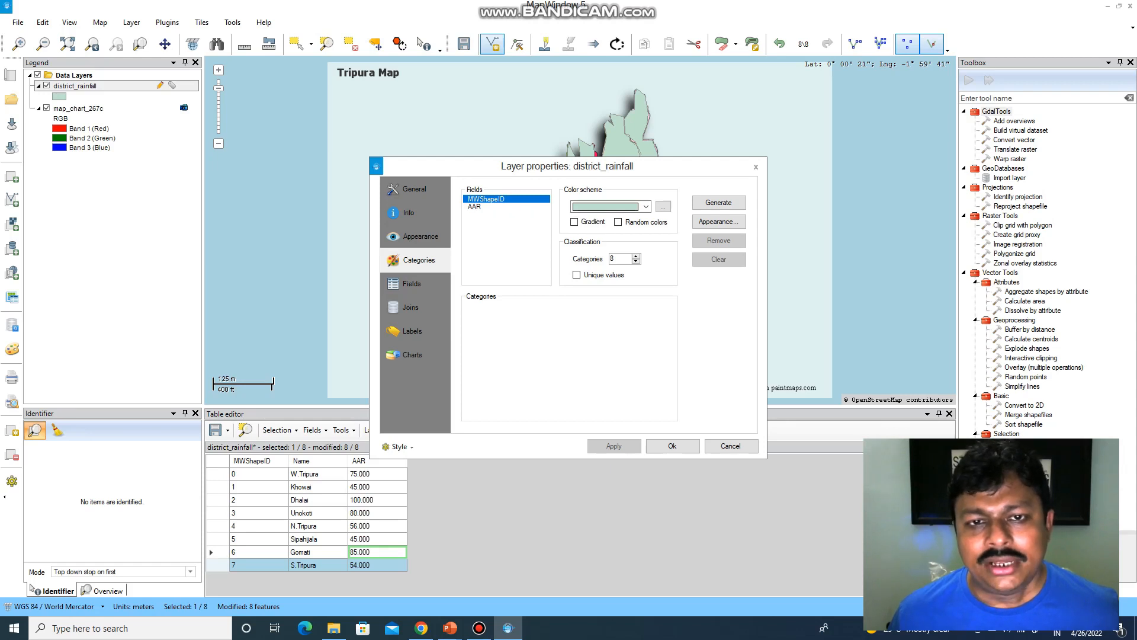
pyautogui.click(486, 206)
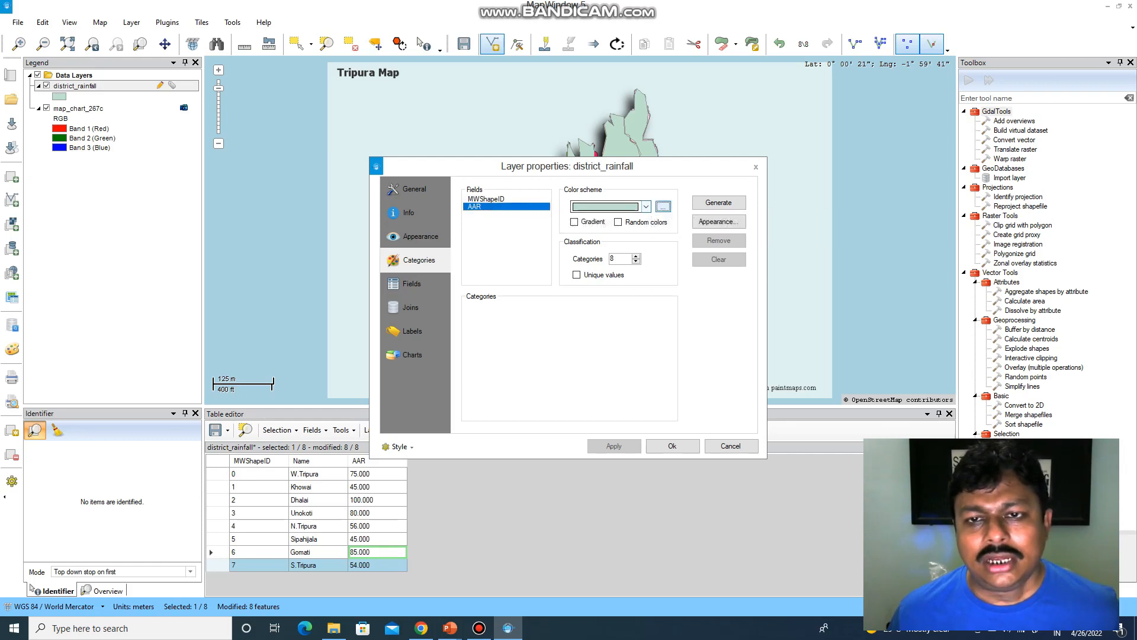
pyautogui.click(663, 207)
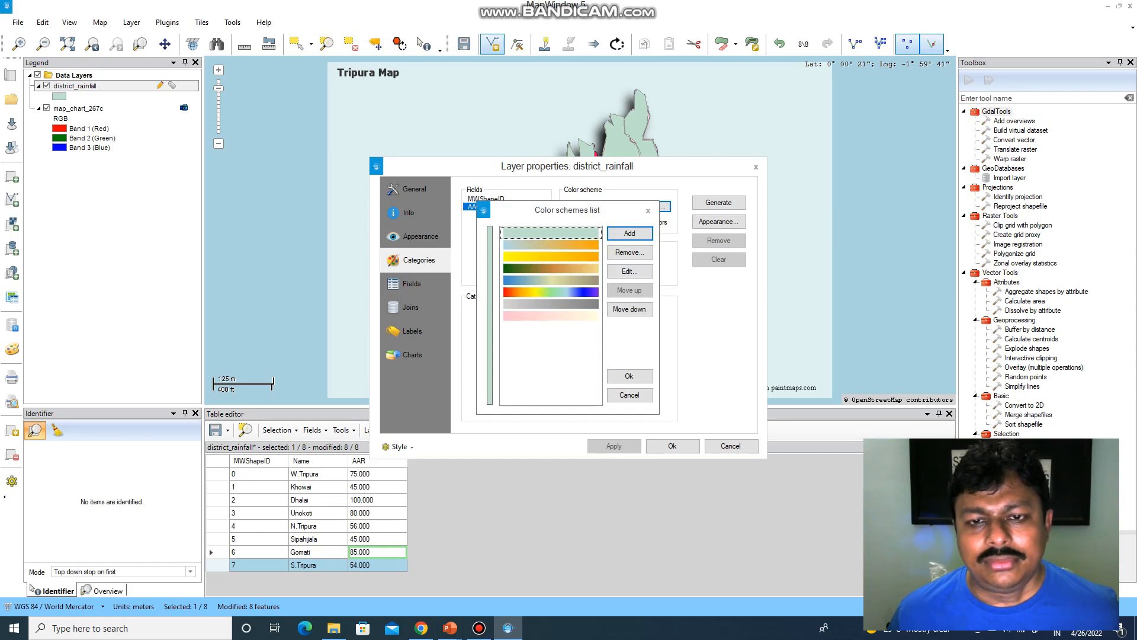
pyautogui.click(551, 292)
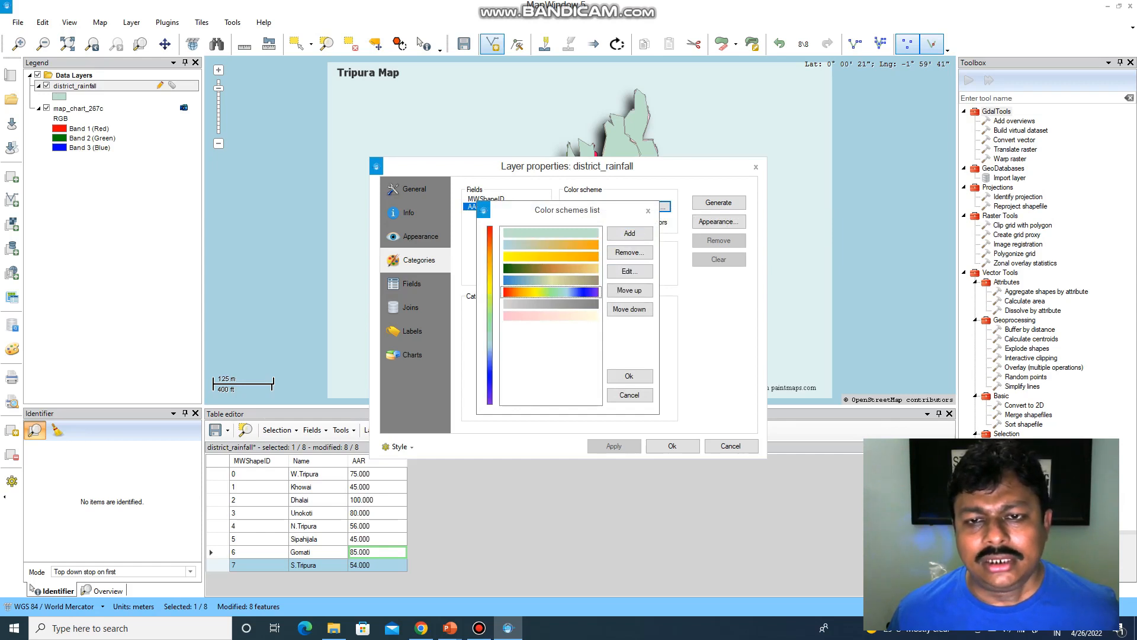
pyautogui.click(629, 376)
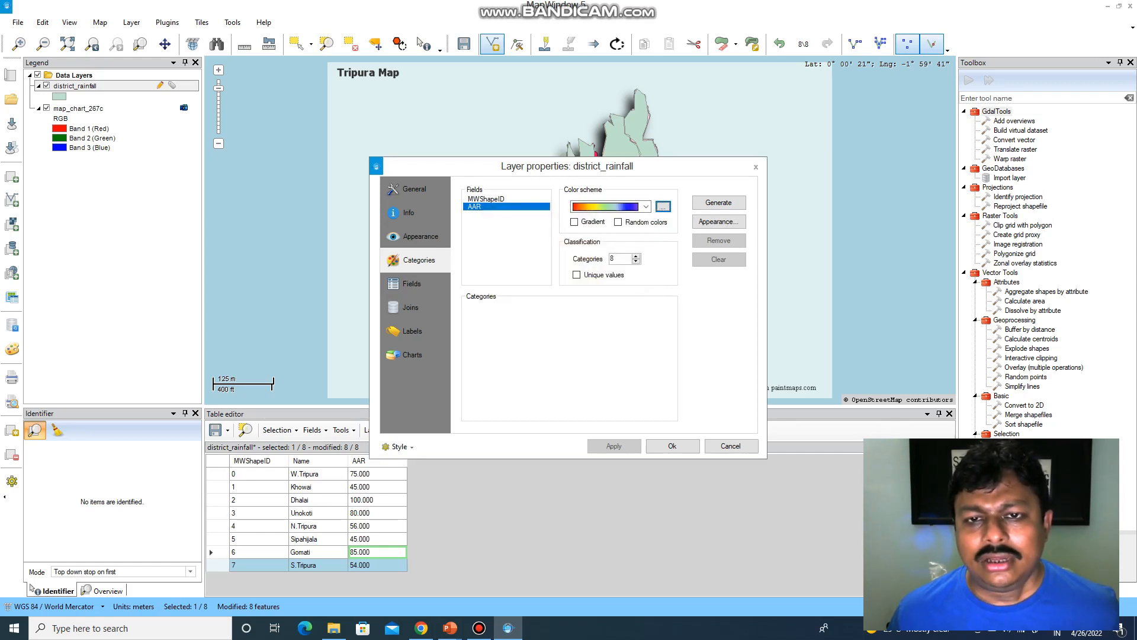
# Step: Generate unique-value categories from the Name field with random colors and apply them to the district_rainfall layer
pyautogui.click(619, 222)
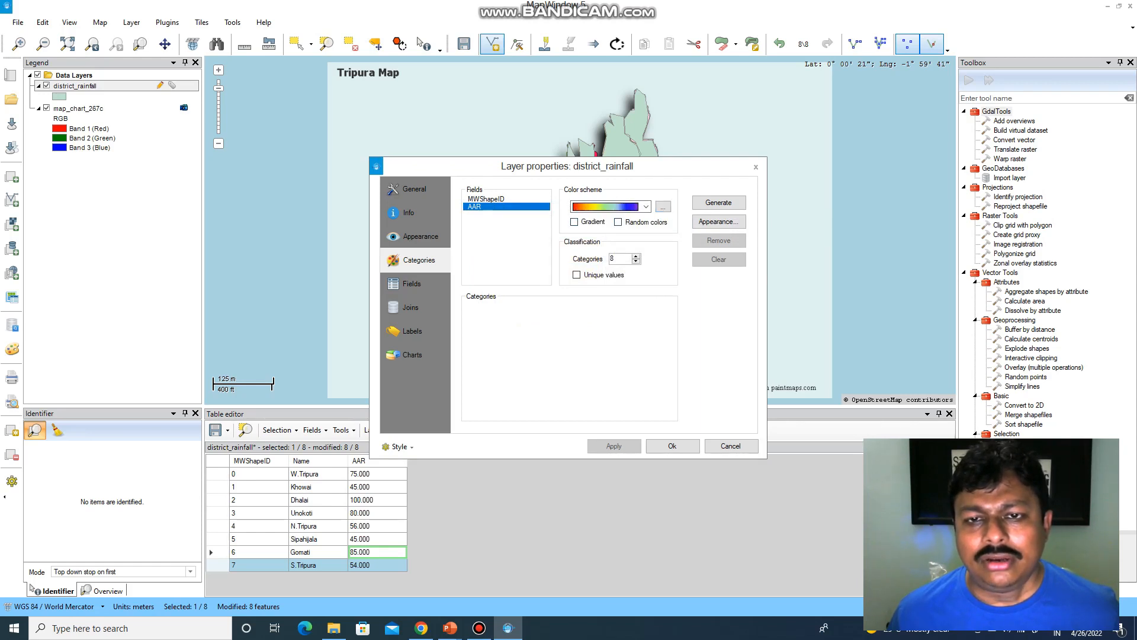
pyautogui.click(573, 222)
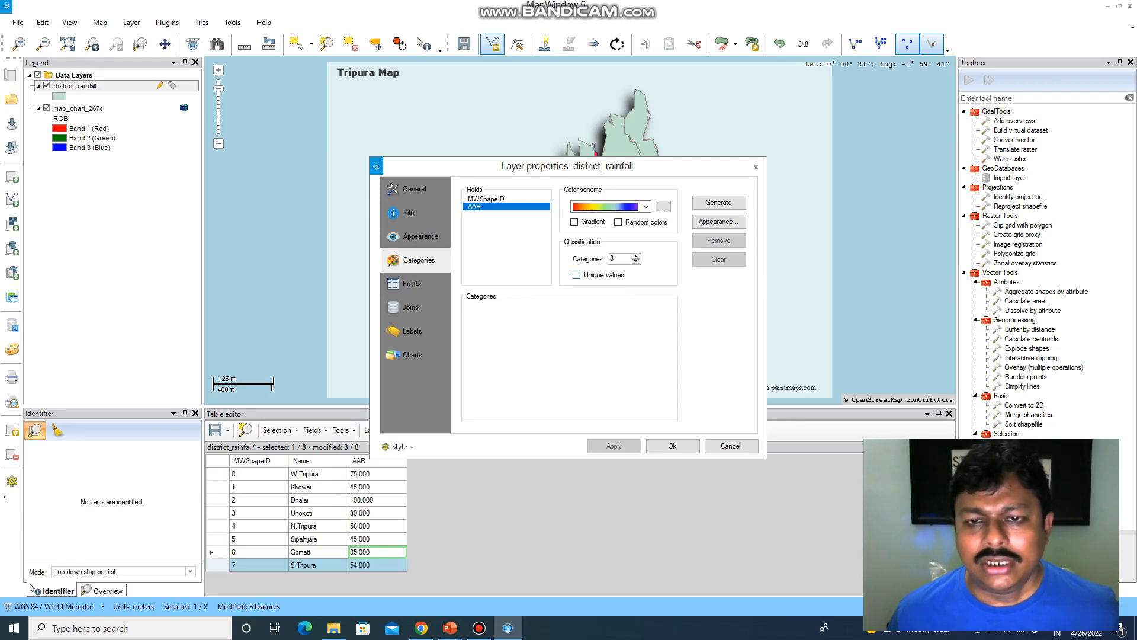
pyautogui.click(619, 275)
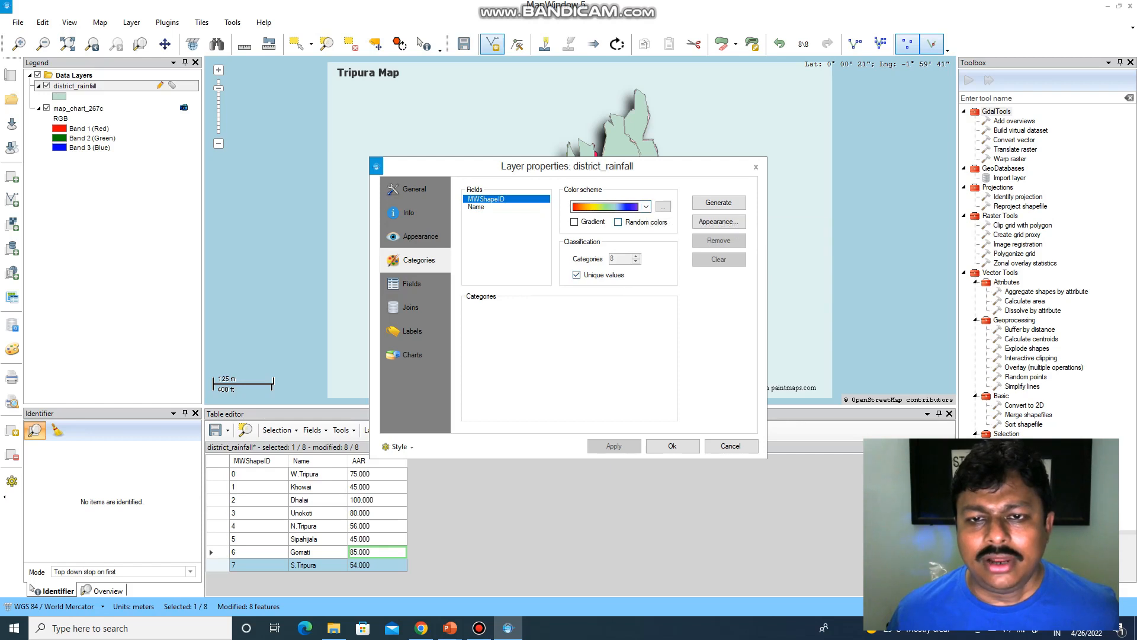
pyautogui.click(618, 222)
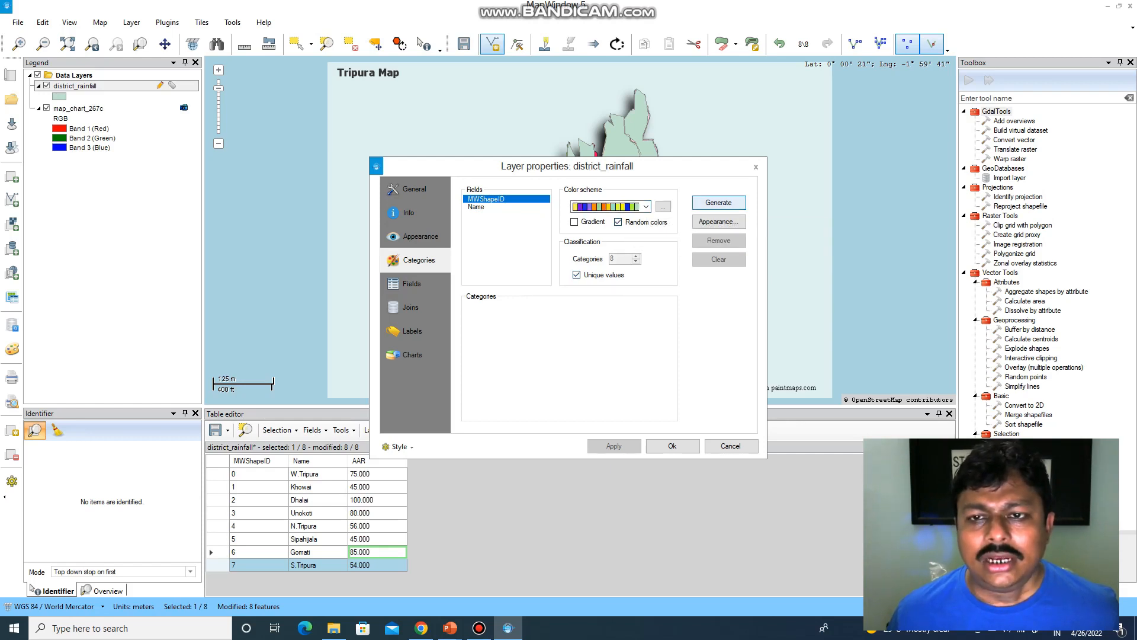
pyautogui.click(719, 202)
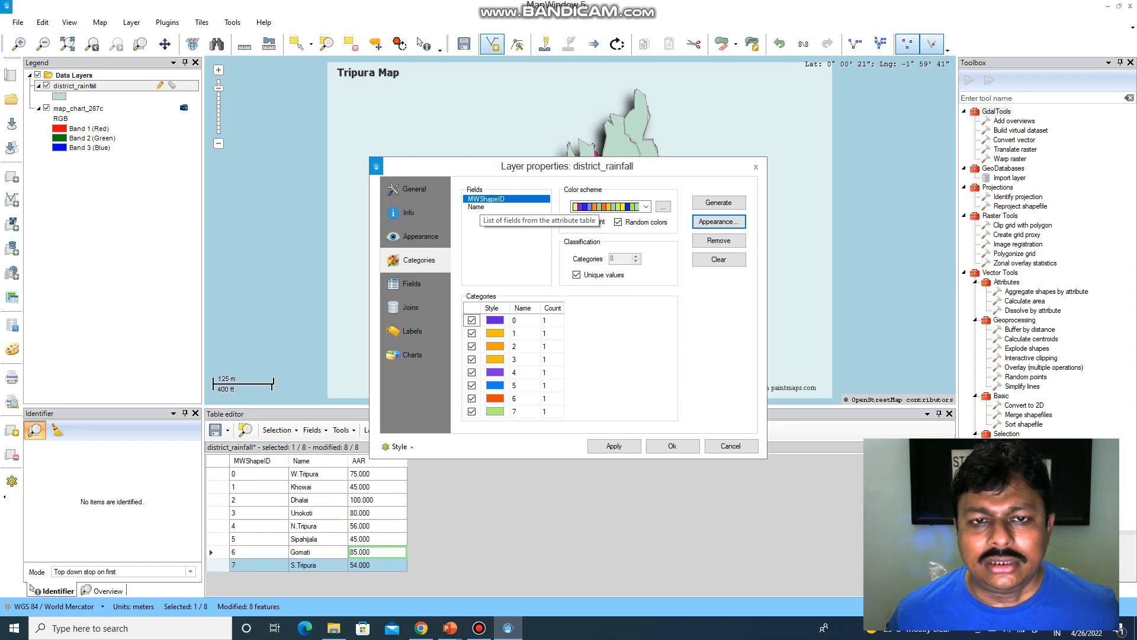
pyautogui.click(479, 207)
pyautogui.click(718, 202)
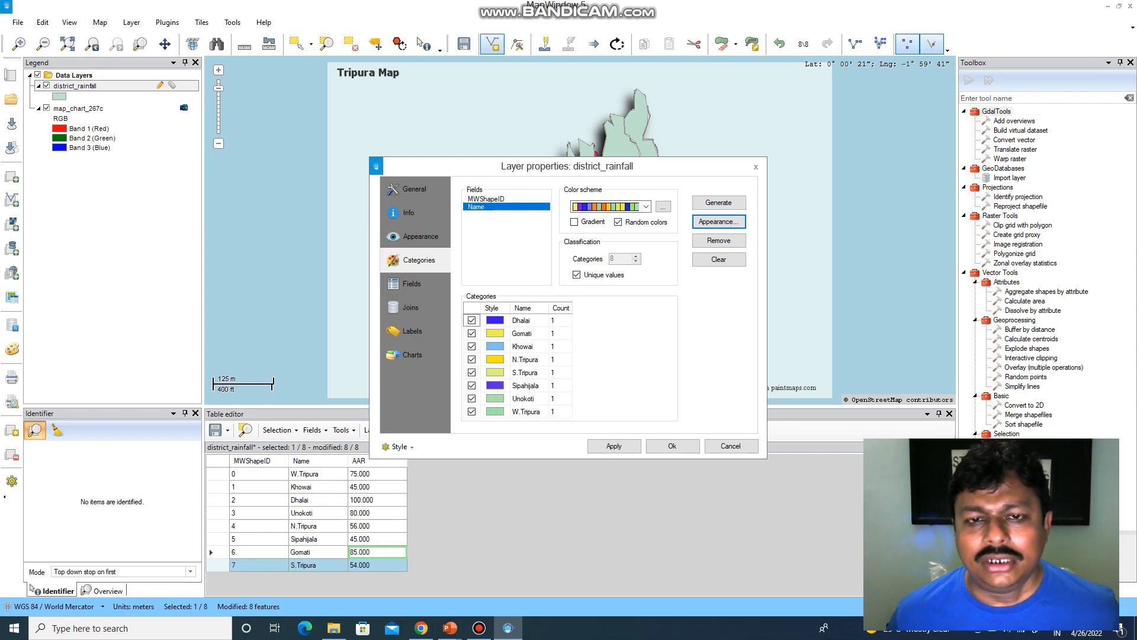
pyautogui.click(614, 445)
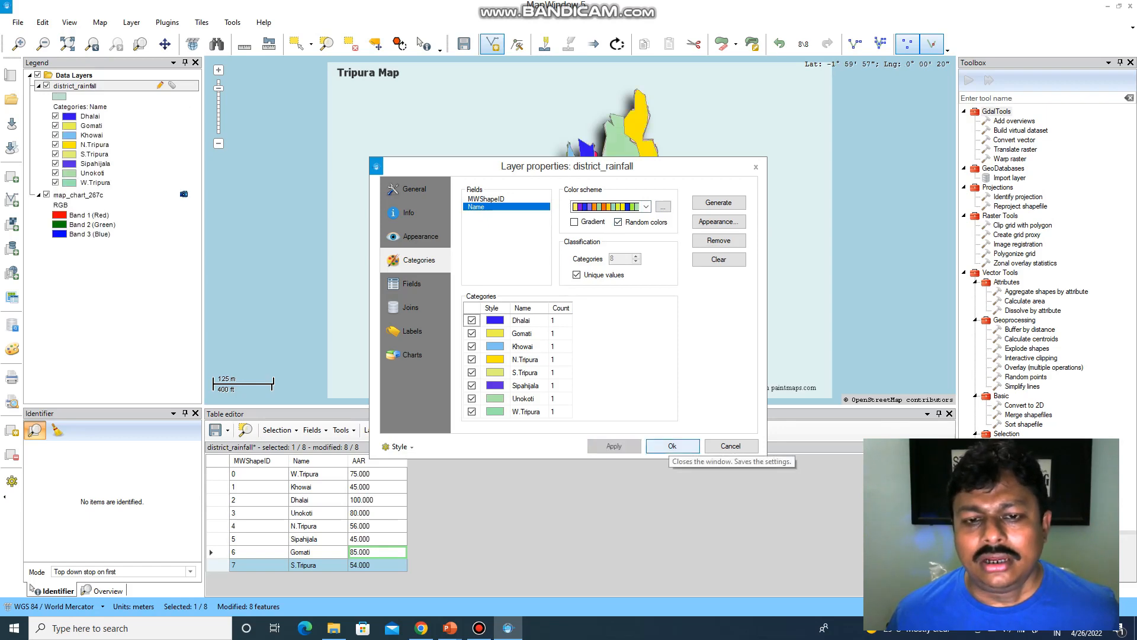
pyautogui.click(673, 445)
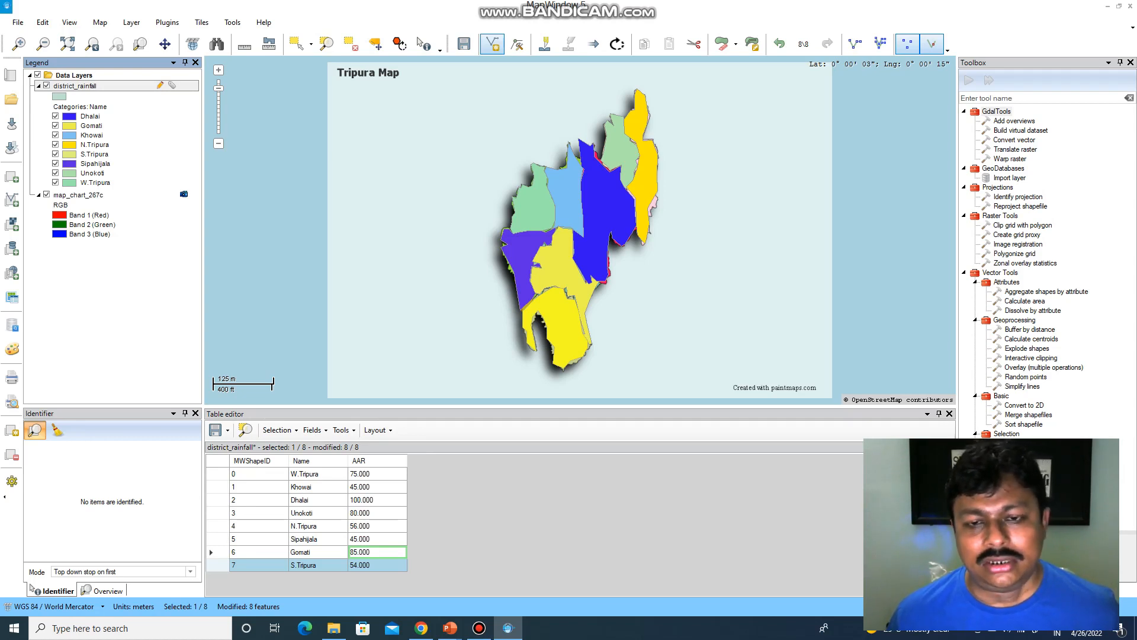
pyautogui.click(479, 628)
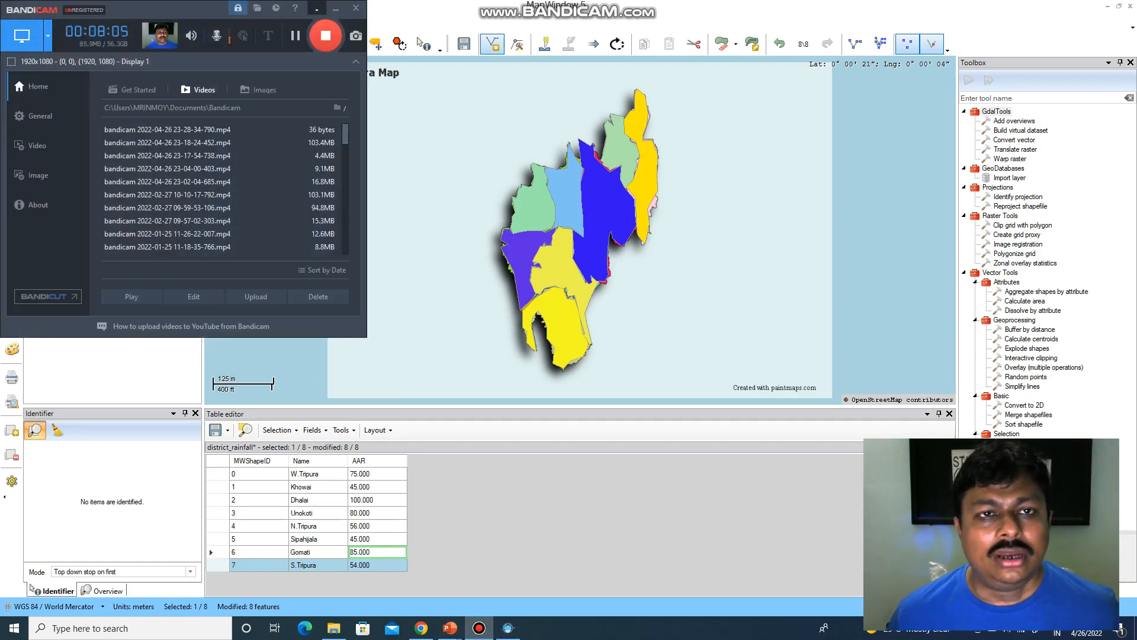
pyautogui.click(336, 8)
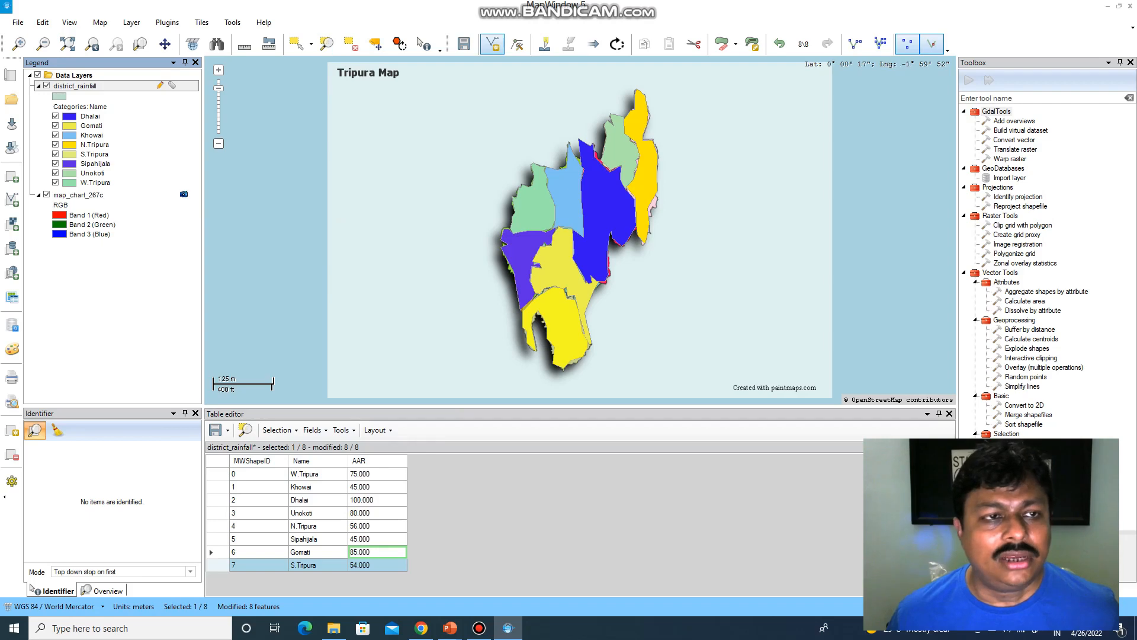
# Step: Reclassify district_rainfall by the AAR field into 3 gradient categories, with unique values and random colors turned off
pyautogui.rightClick(118, 87)
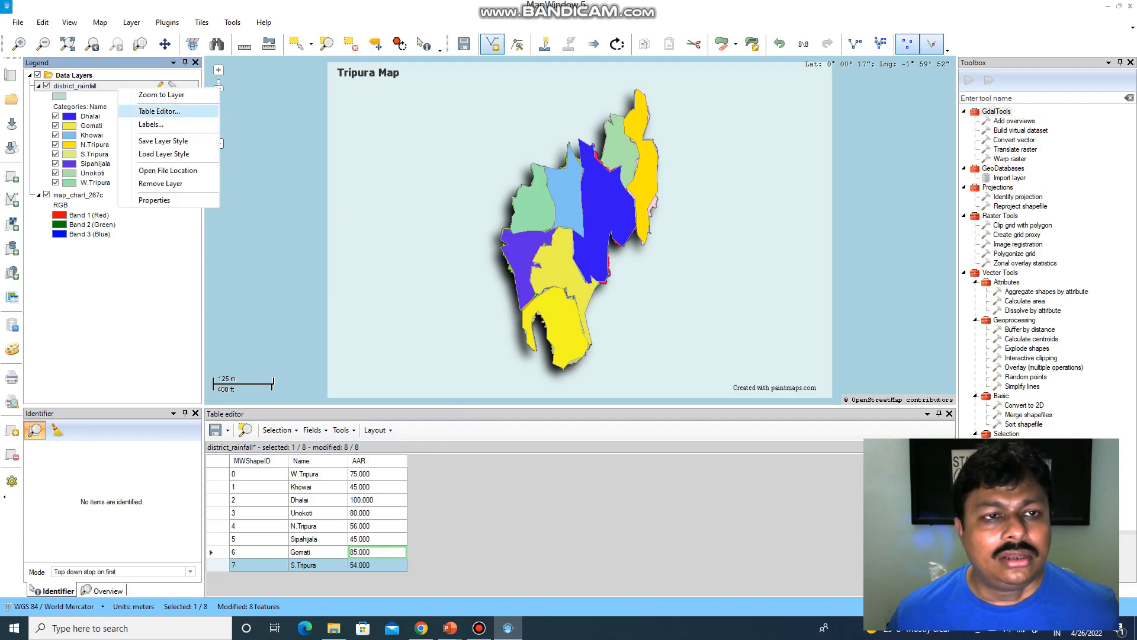
pyautogui.click(154, 200)
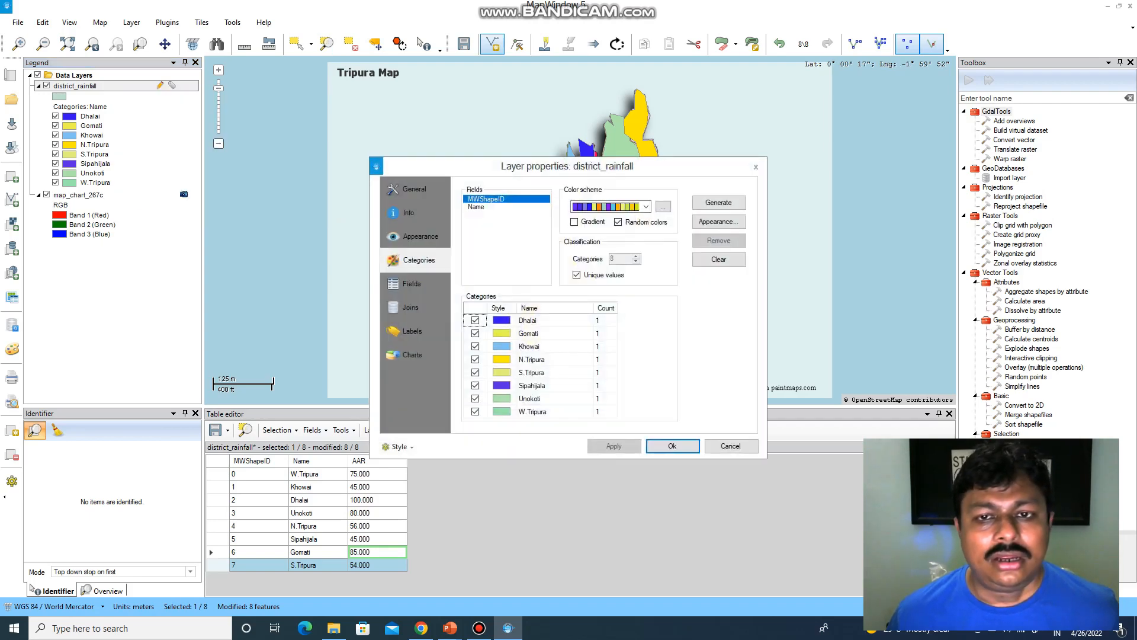
pyautogui.click(477, 207)
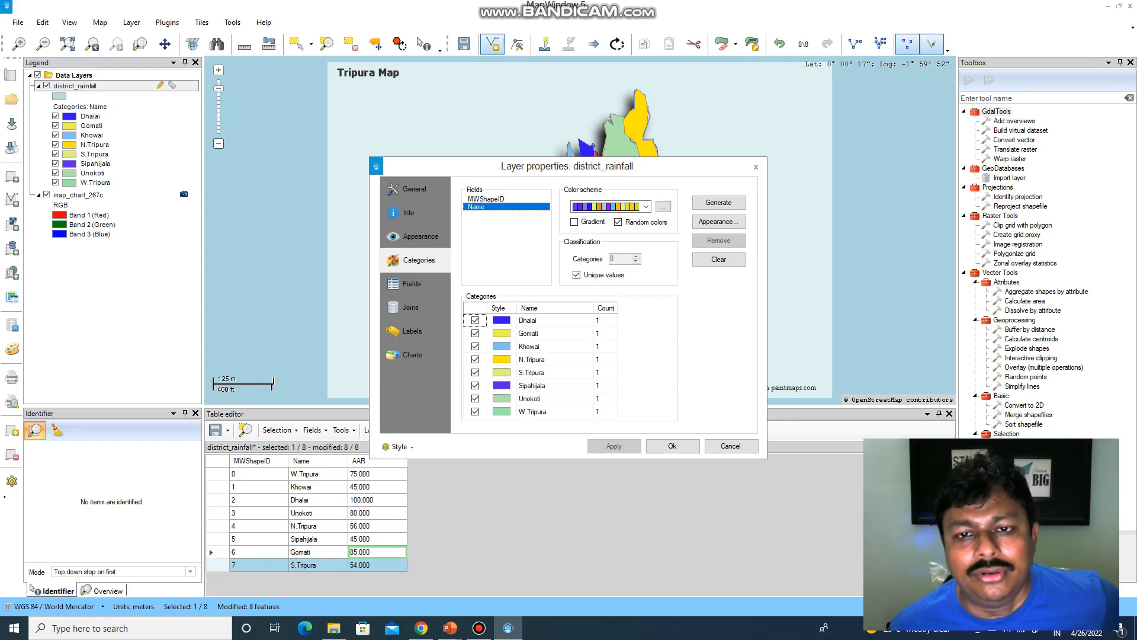
pyautogui.click(576, 275)
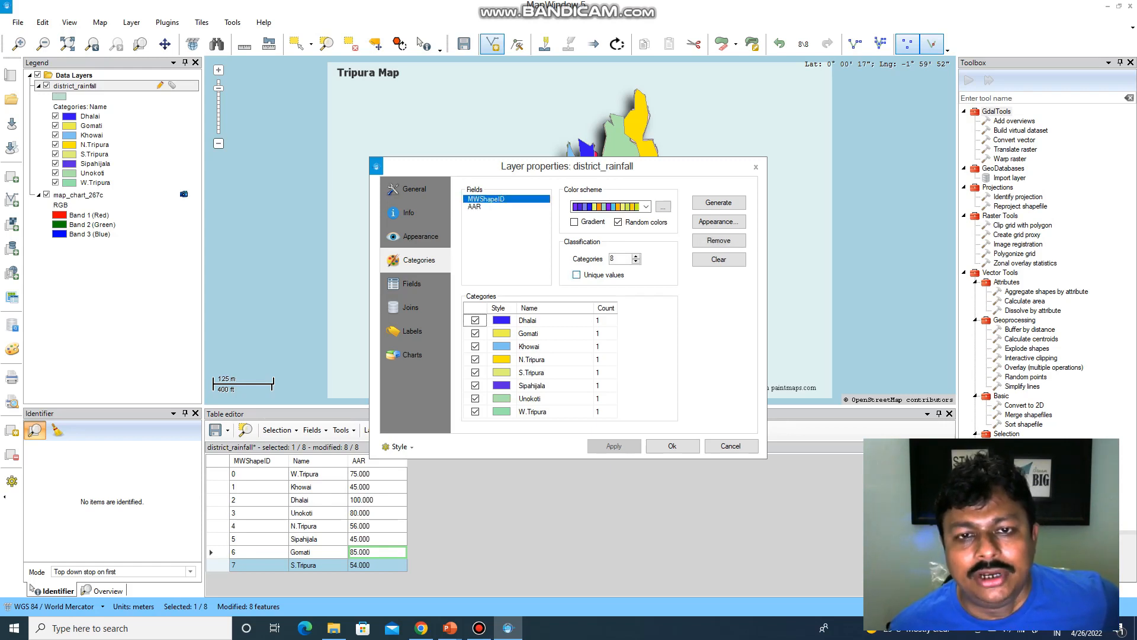
pyautogui.click(618, 222)
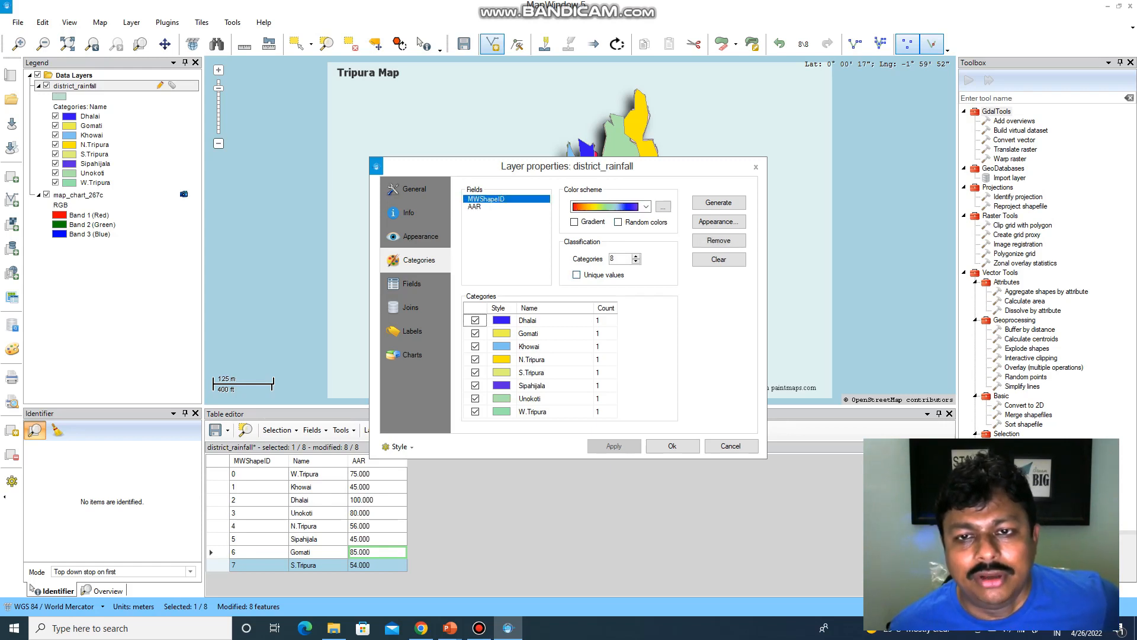
pyautogui.click(574, 221)
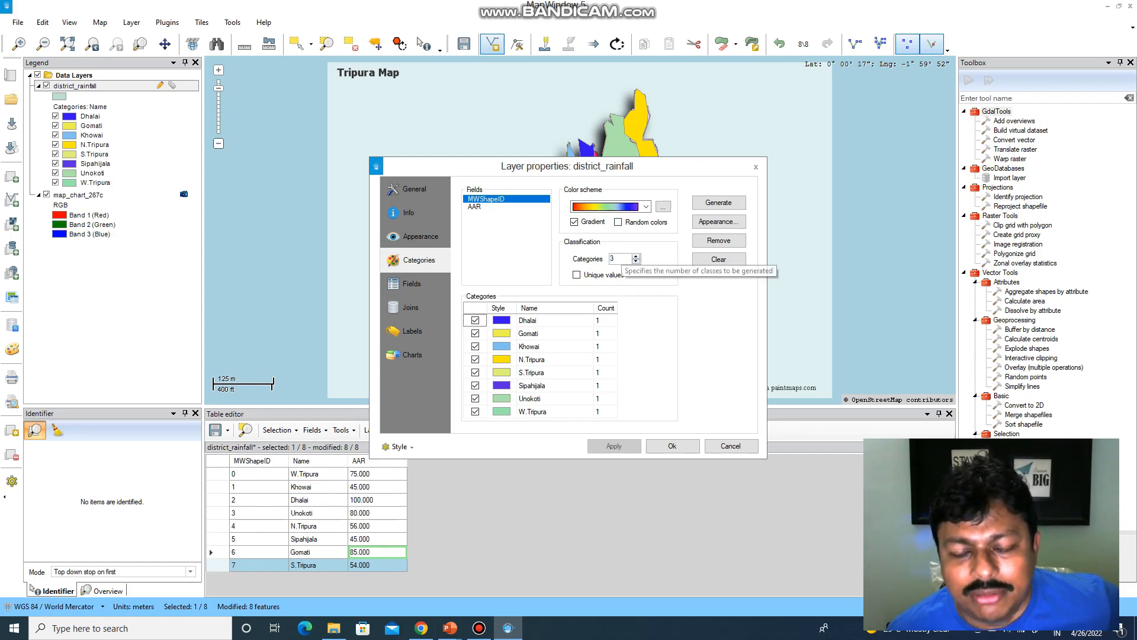
pyautogui.click(474, 207)
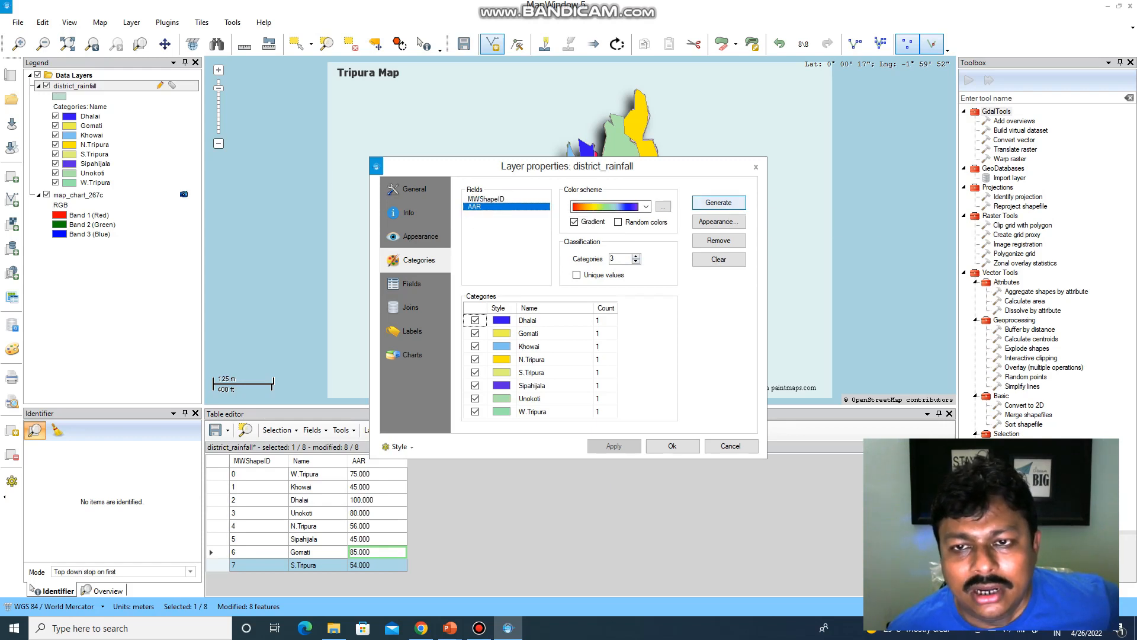
pyautogui.click(718, 202)
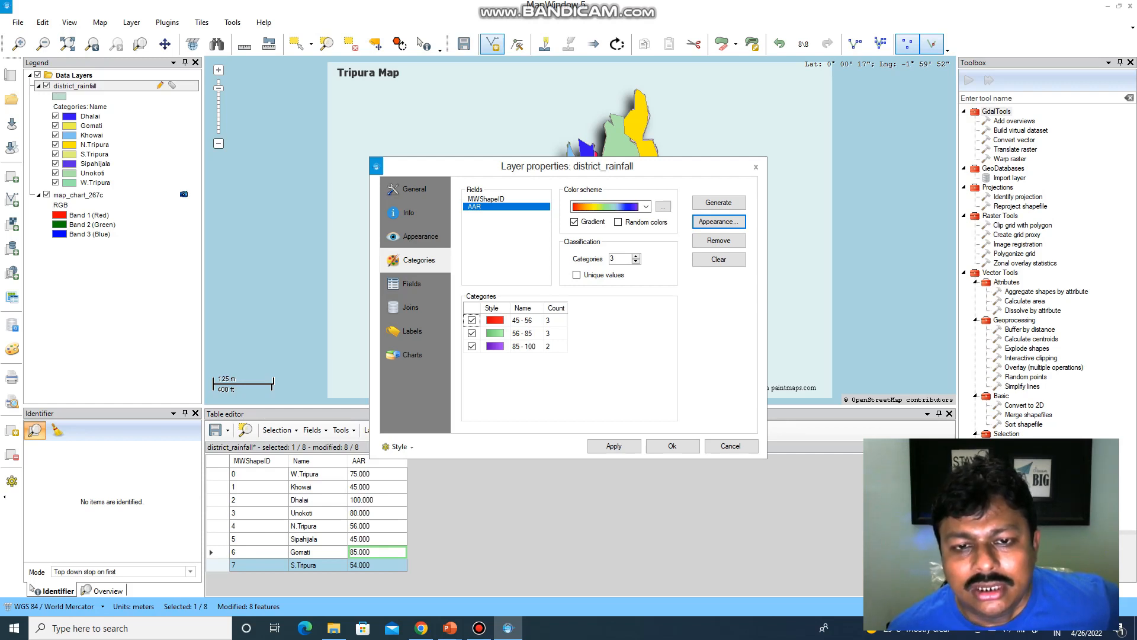
# Step: Set the first gradient color of the 85 - 100 rainfall category to the standard light blue
pyautogui.click(496, 320)
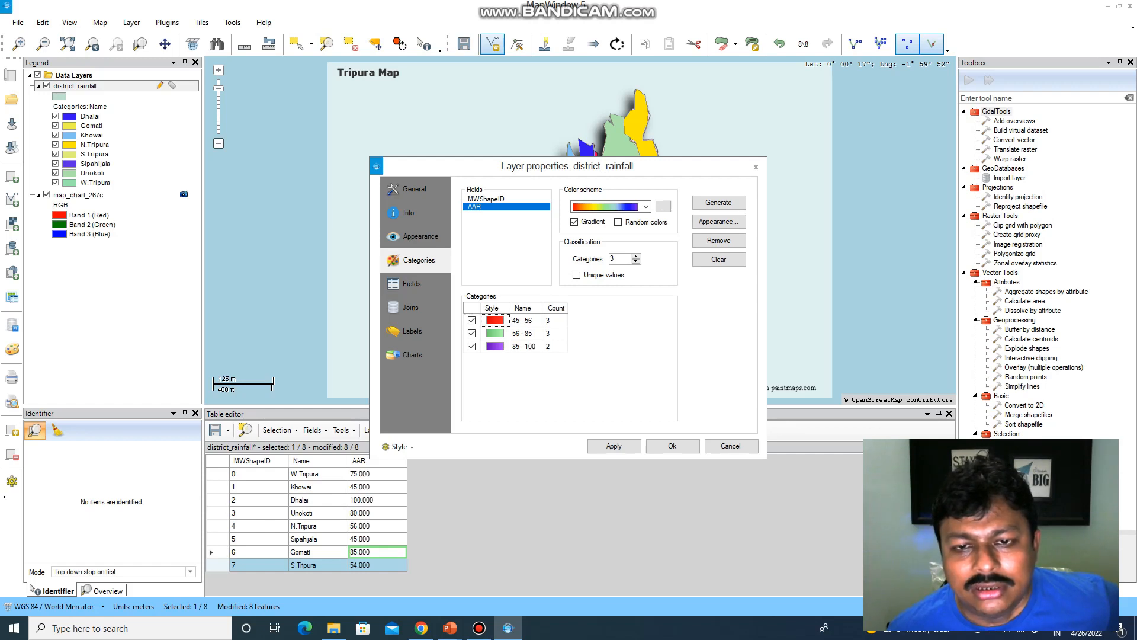
pyautogui.click(495, 334)
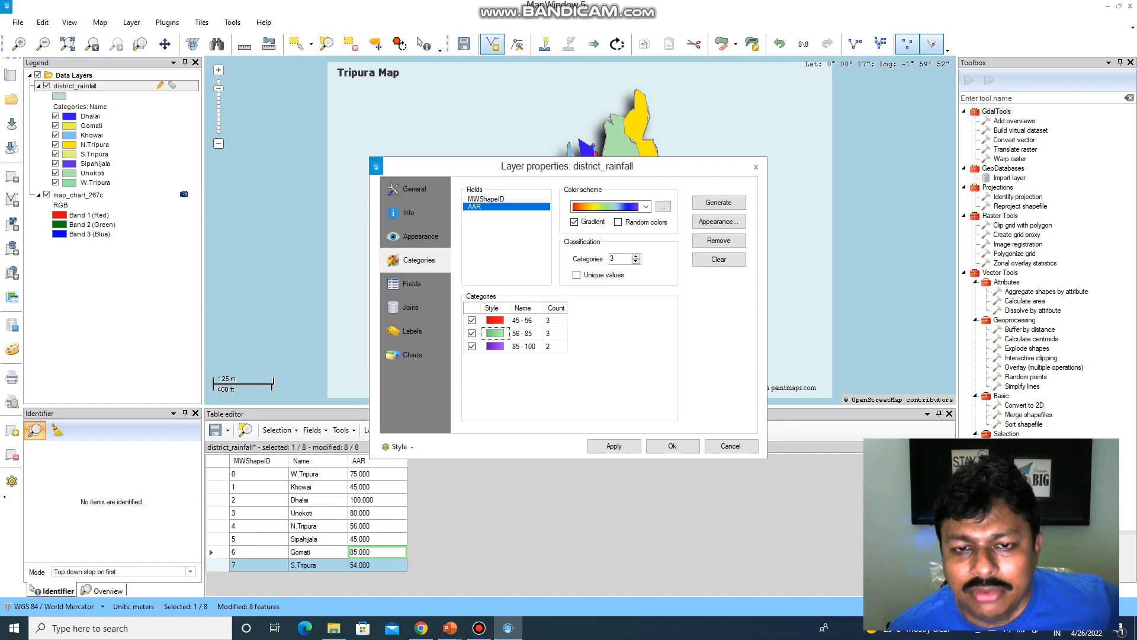
pyautogui.click(495, 346)
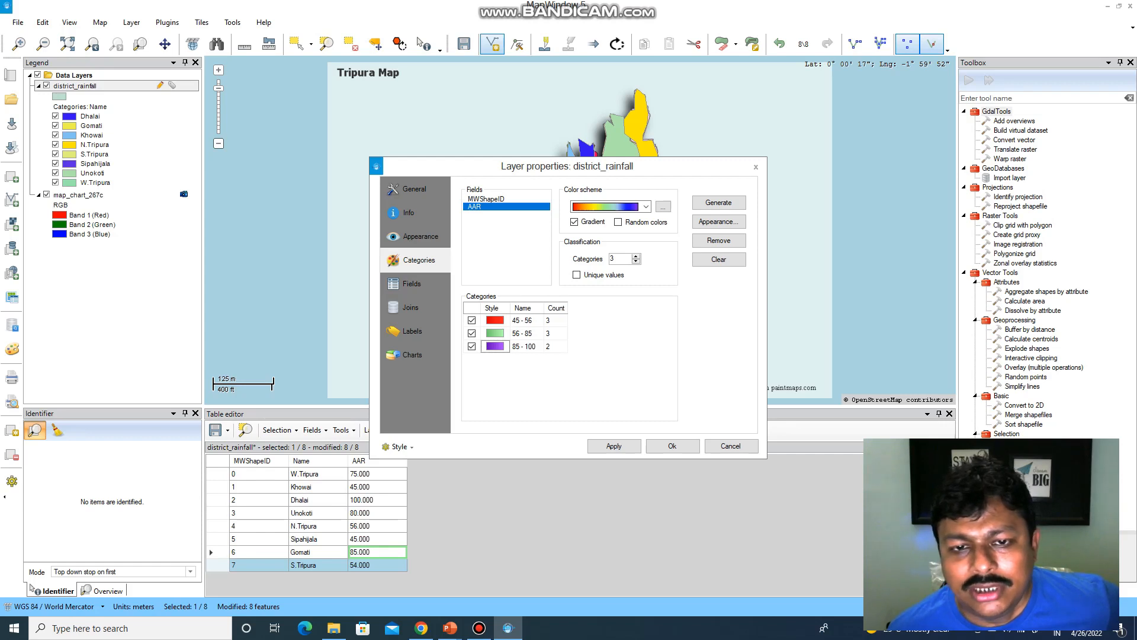
pyautogui.doubleClick(495, 346)
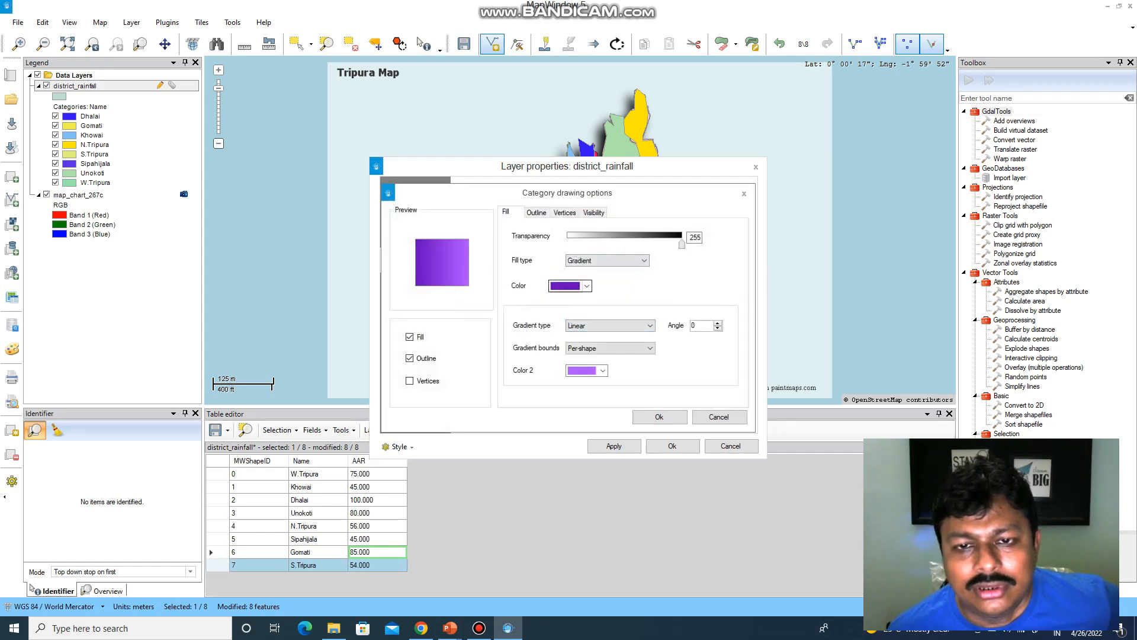
pyautogui.click(587, 286)
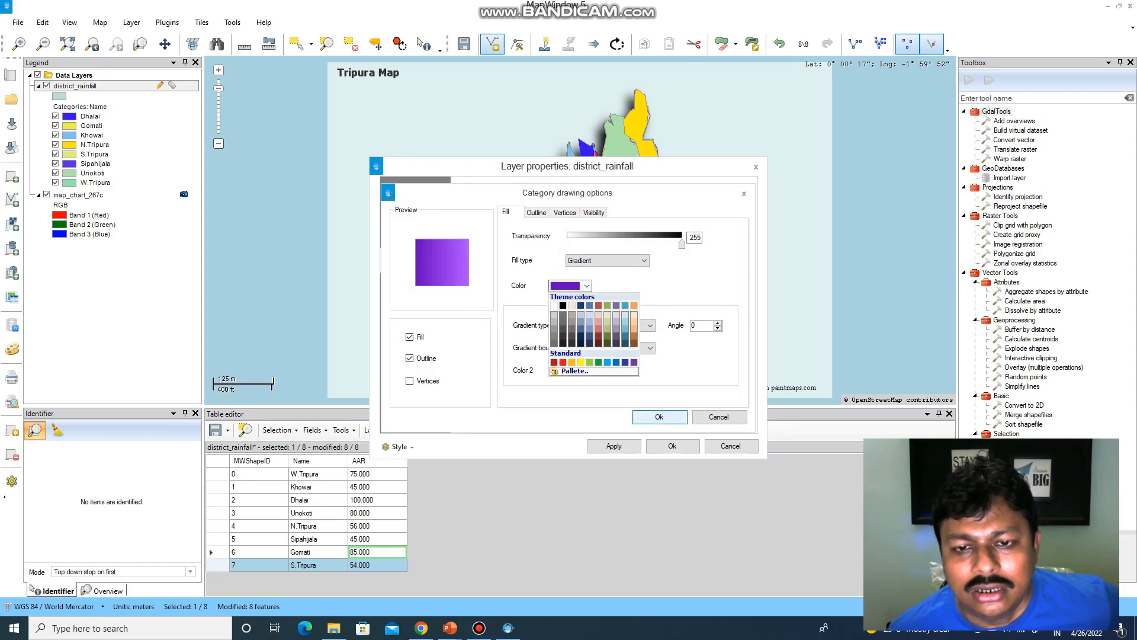
pyautogui.click(607, 362)
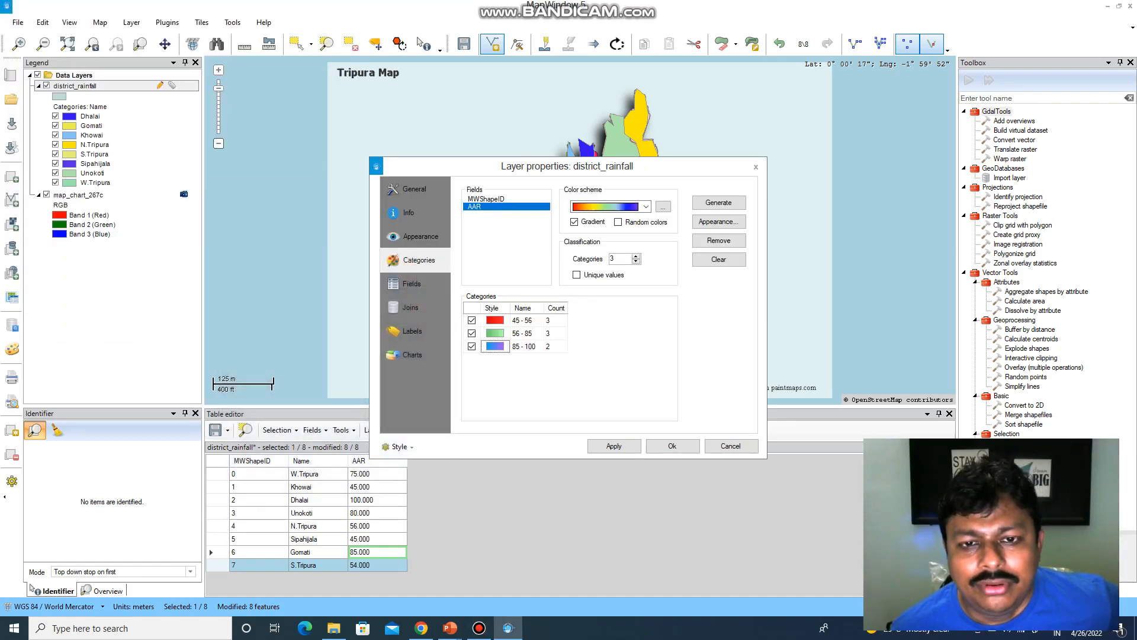
# Step: Switch the 85 - 100 category to a solid fill and apply the AAR categories to the district_rainfall layer, closing its properties
pyautogui.doubleClick(495, 346)
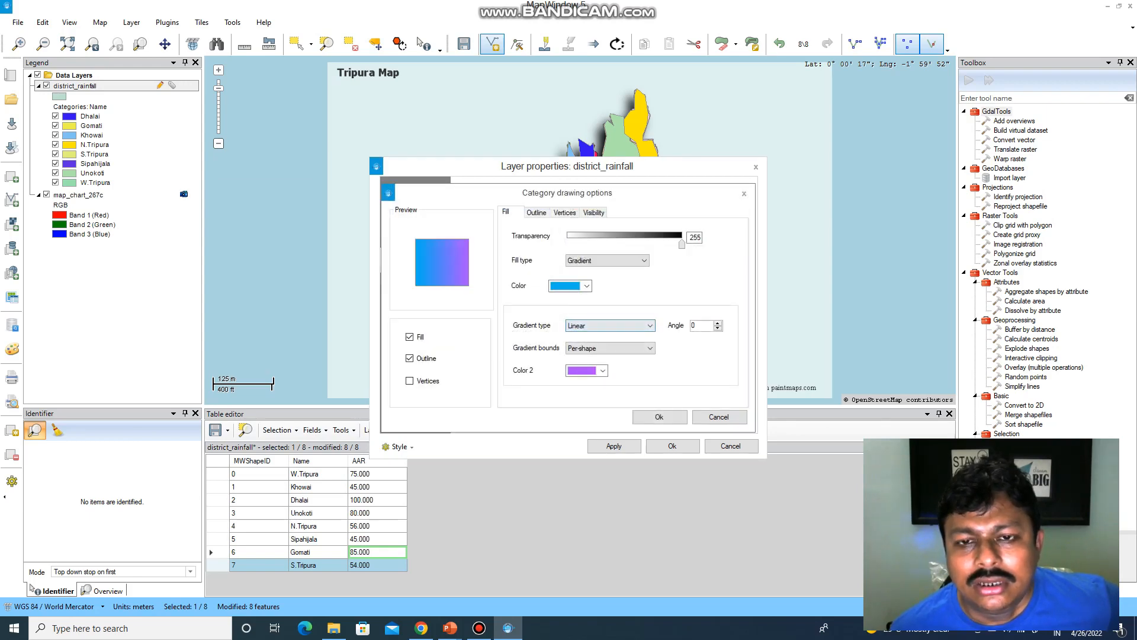
pyautogui.click(607, 261)
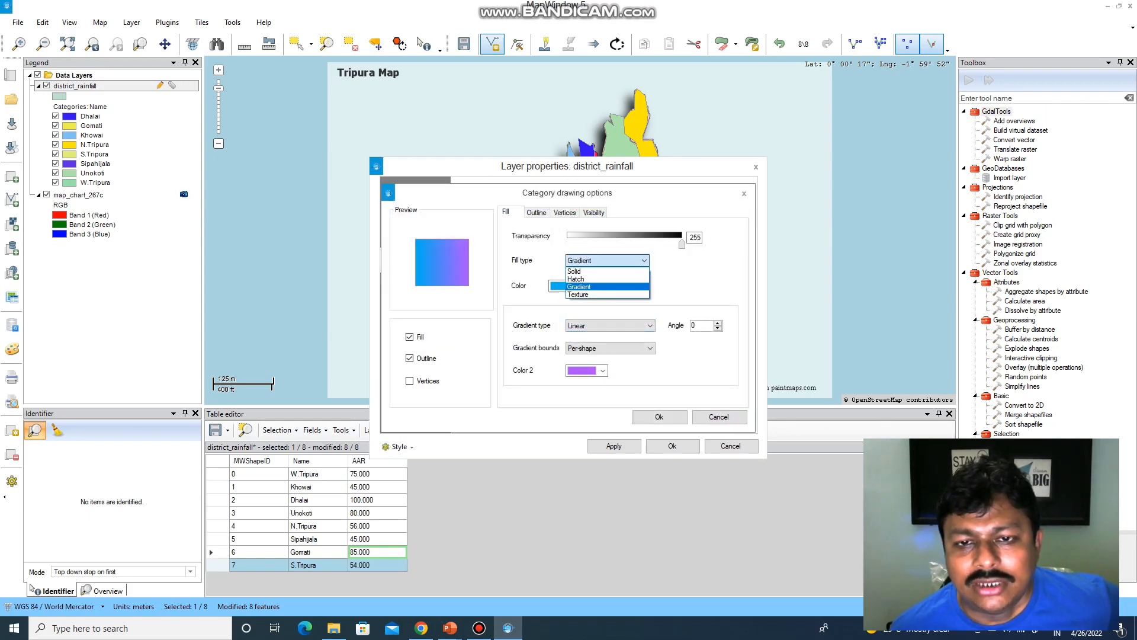
pyautogui.press('Return')
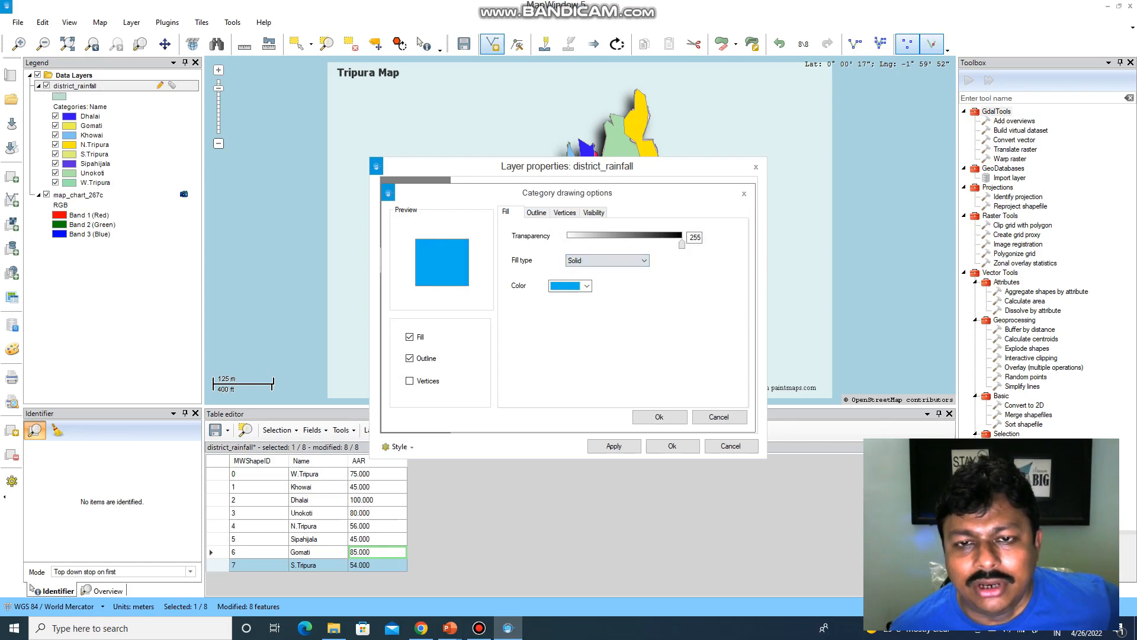
pyautogui.click(659, 417)
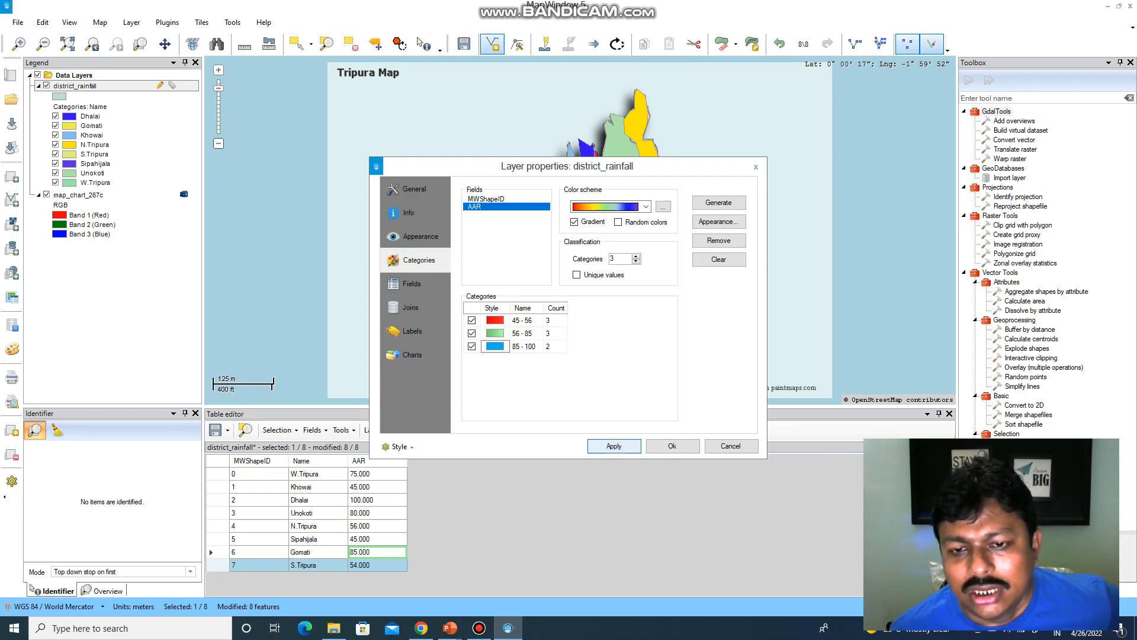
pyautogui.click(614, 445)
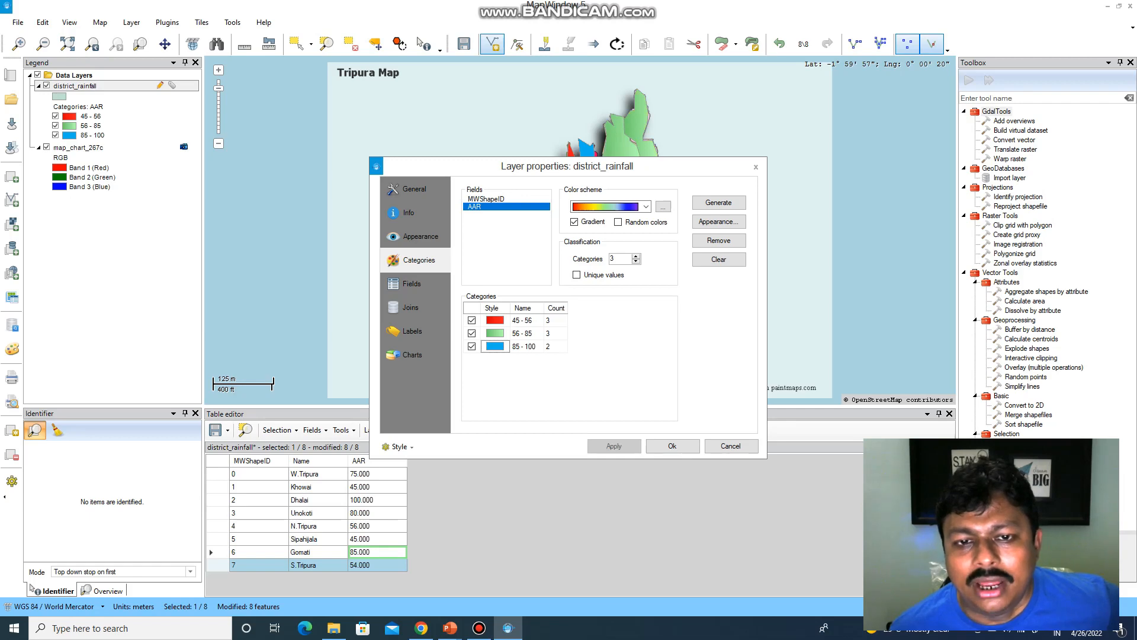
pyautogui.click(672, 445)
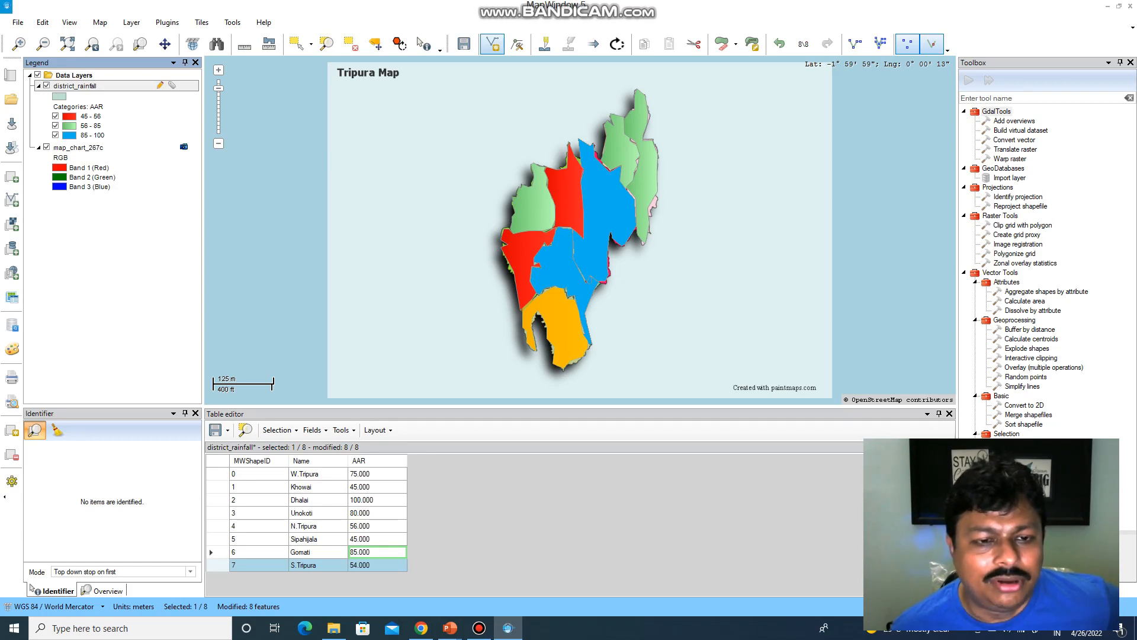
pyautogui.click(277, 430)
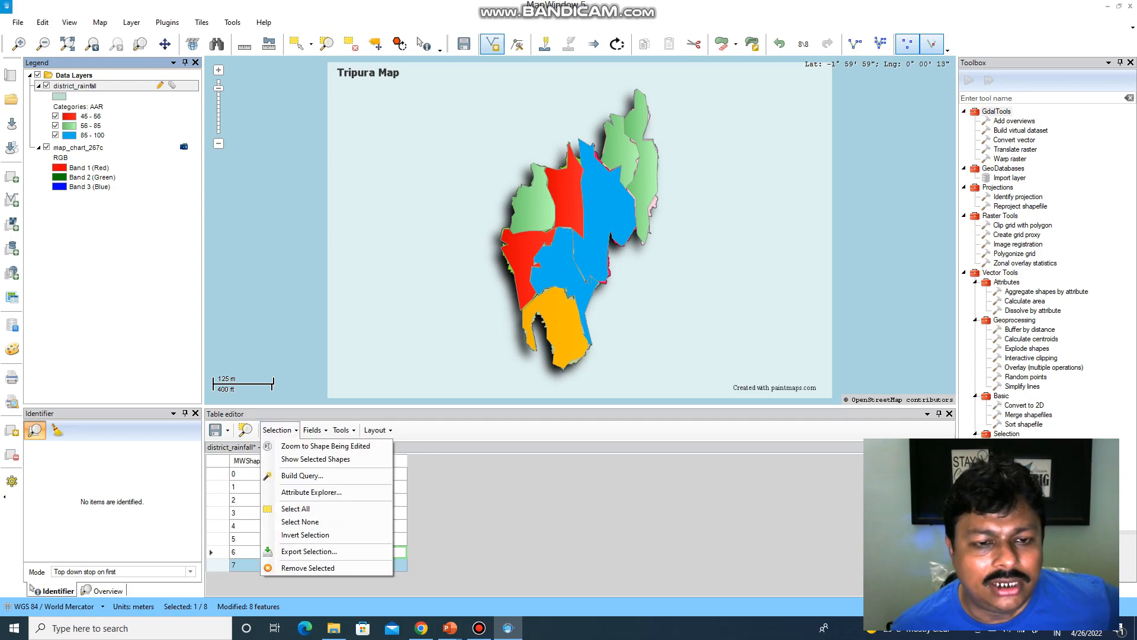
pyautogui.press('Escape')
pyautogui.click(277, 430)
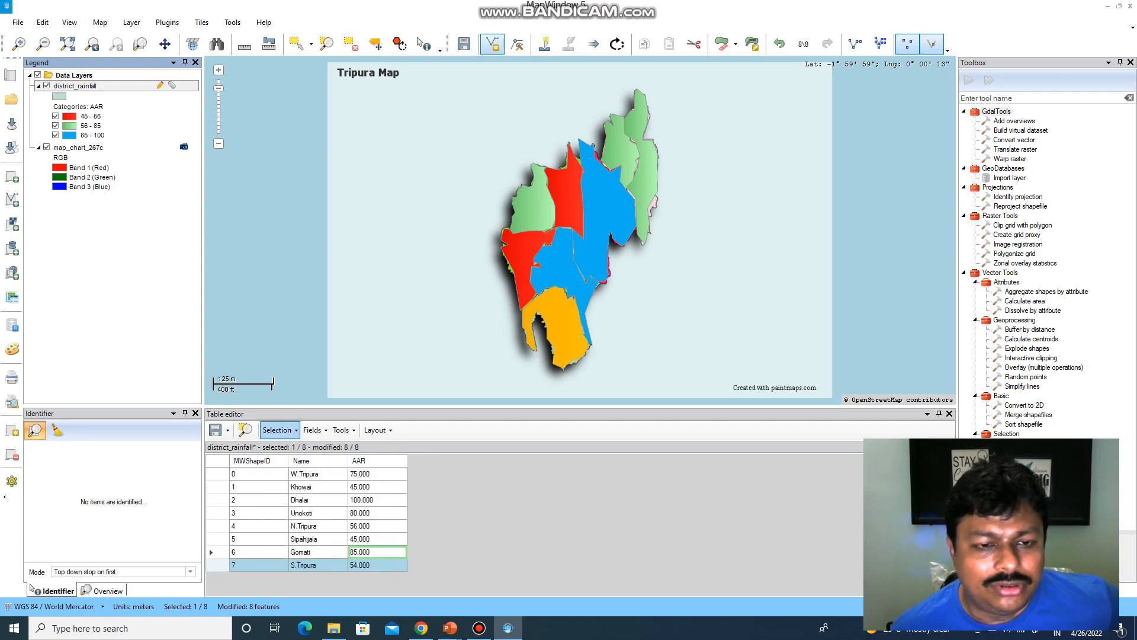
pyautogui.click(308, 568)
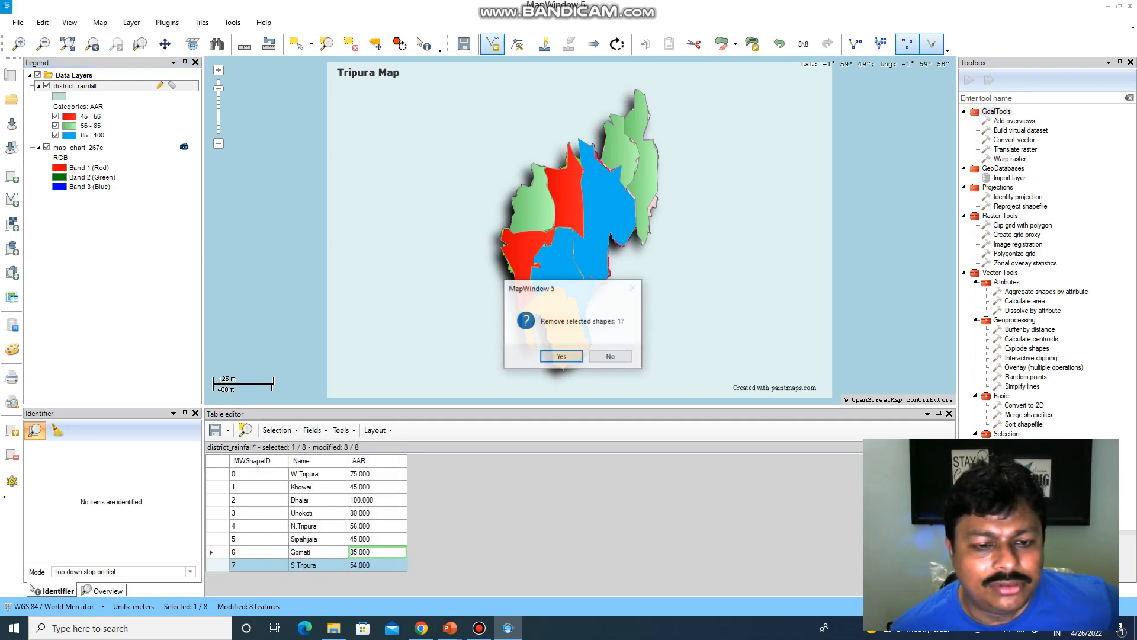
pyautogui.click(611, 357)
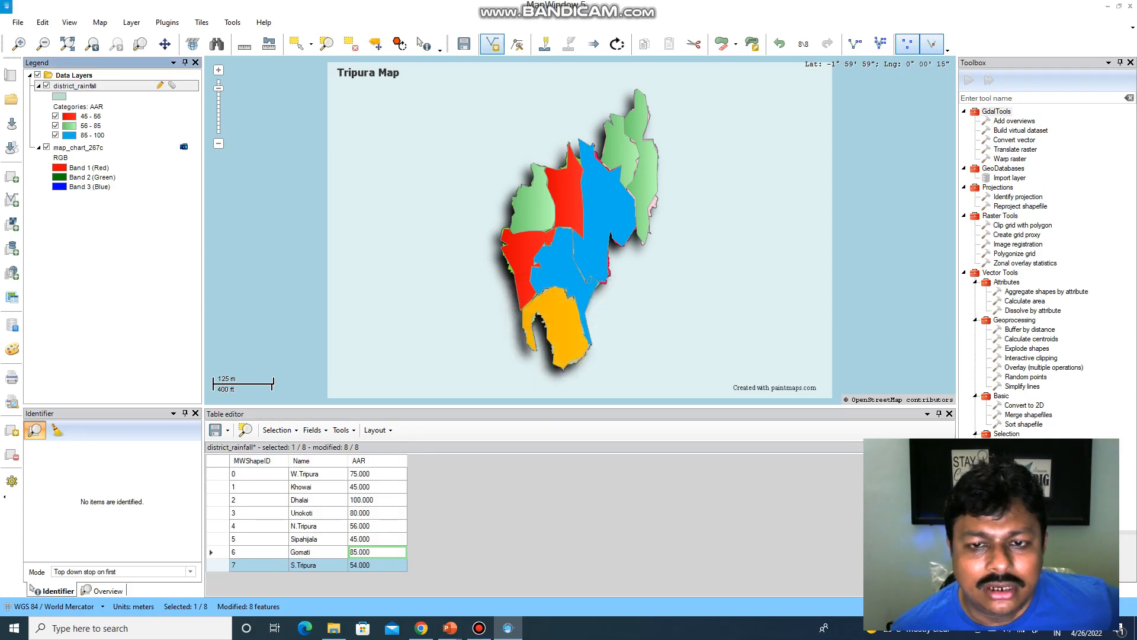
# Step: Highlight the Gomati and Sipahijala districts one at a time from their attribute records, and close the table editor
pyautogui.click(217, 552)
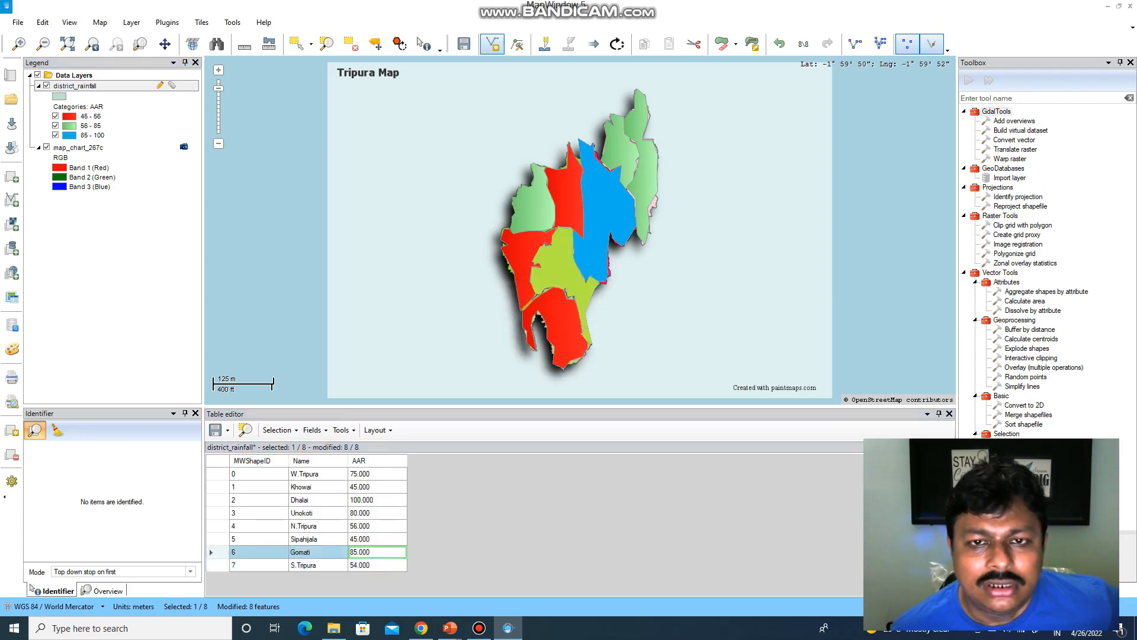
pyautogui.click(216, 539)
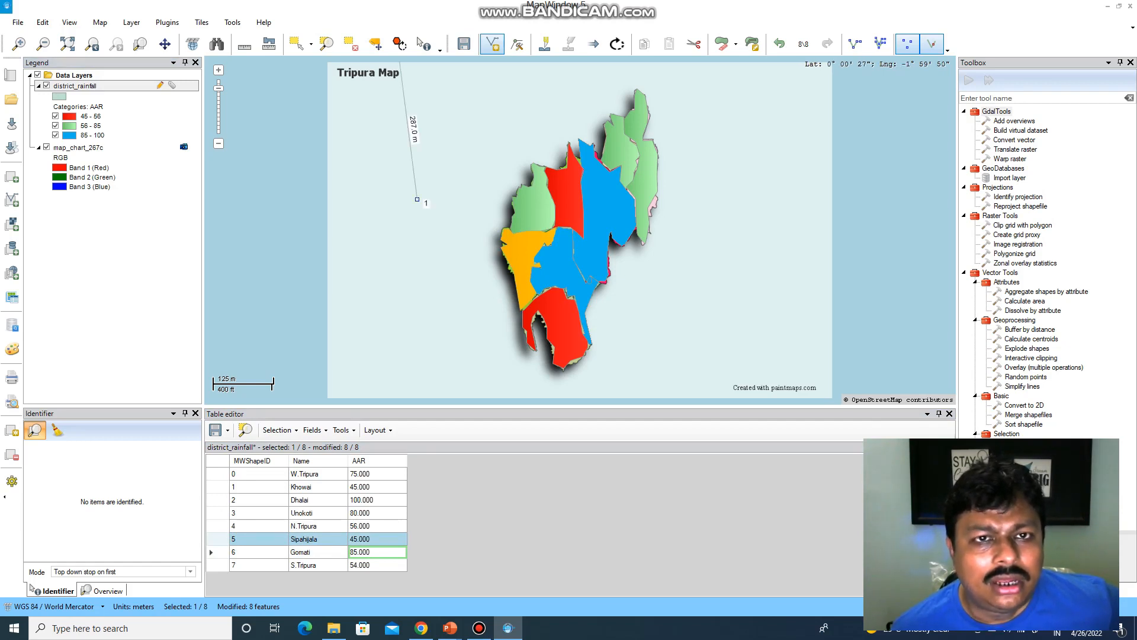
pyautogui.hotkey('ctrl', 'z')
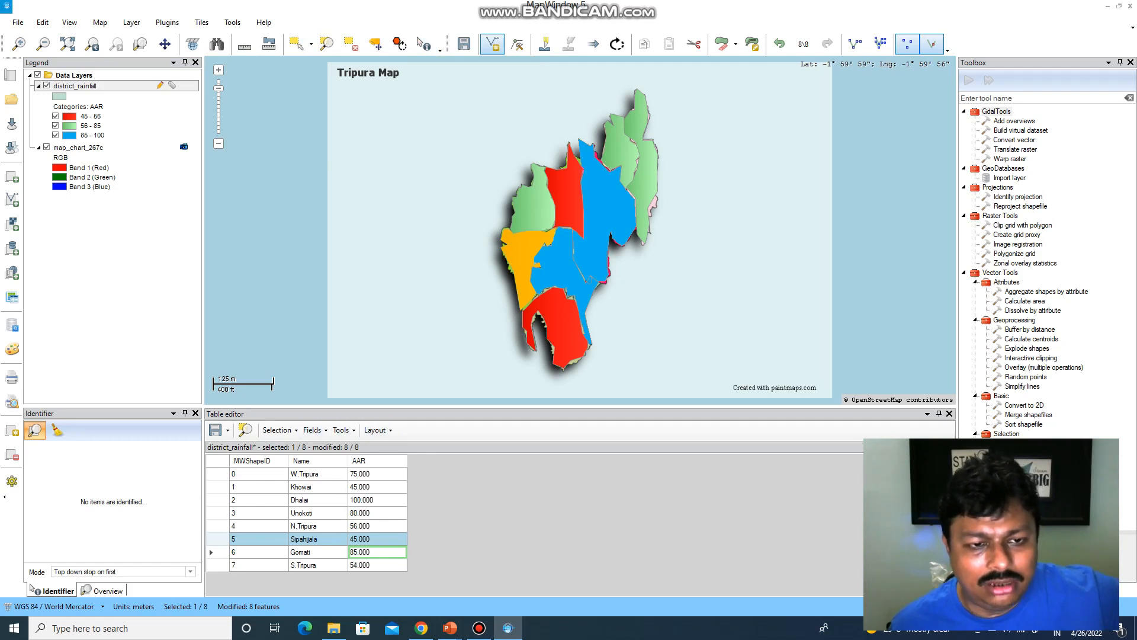
pyautogui.click(227, 430)
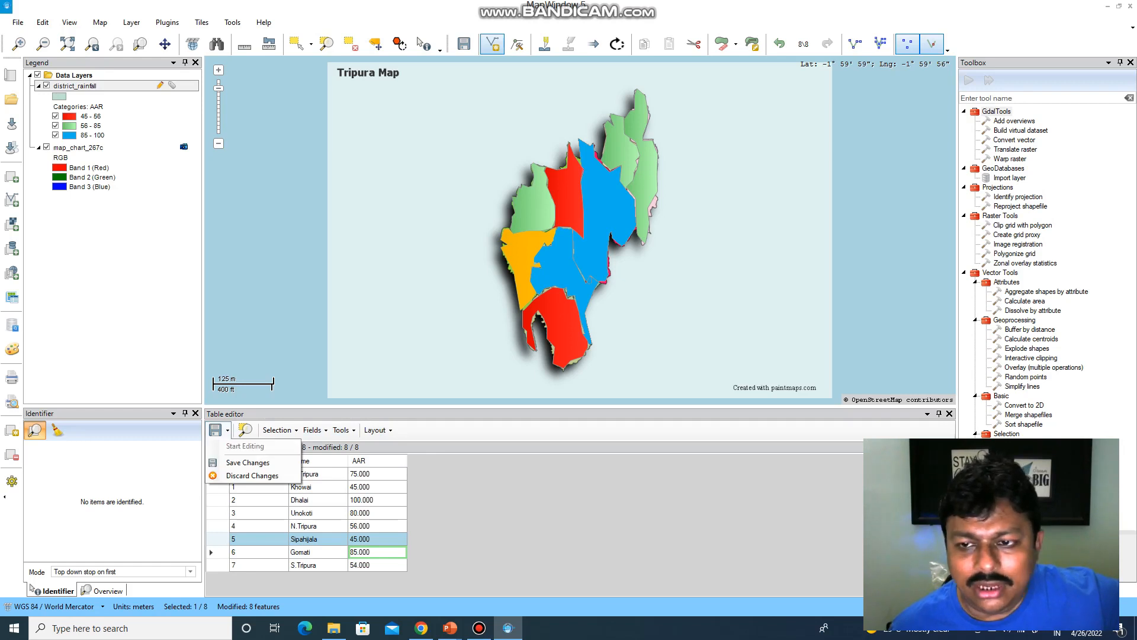
pyautogui.click(950, 414)
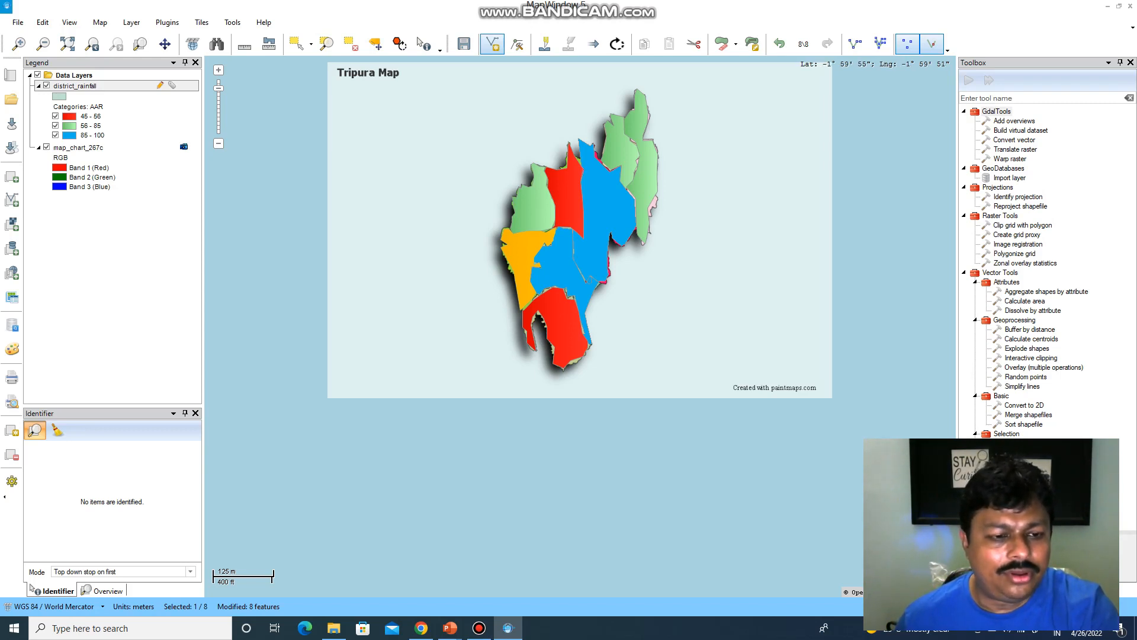
# Step: Bring up the map overview, and hide and show district_rainfall again to compare it with the labeled base map
pyautogui.click(100, 590)
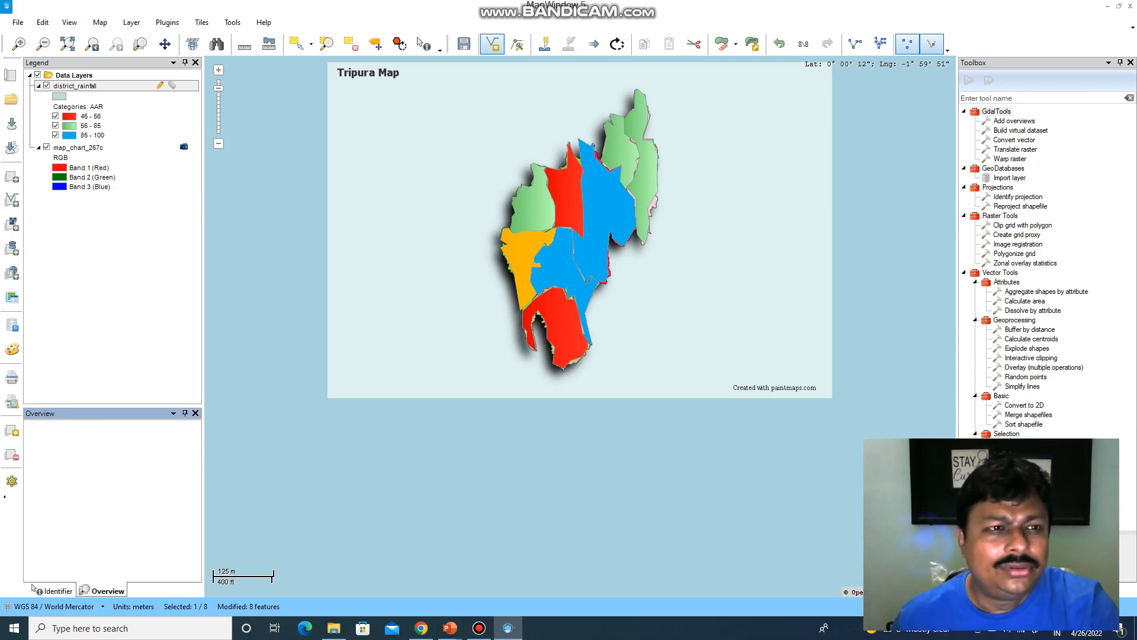
pyautogui.click(47, 86)
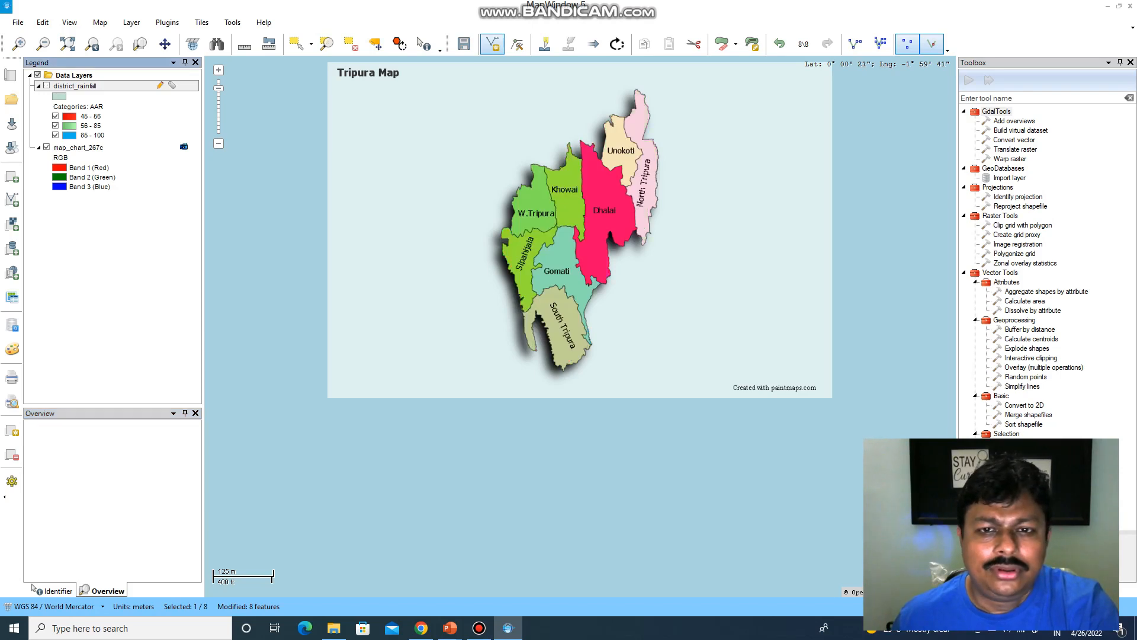
pyautogui.click(46, 86)
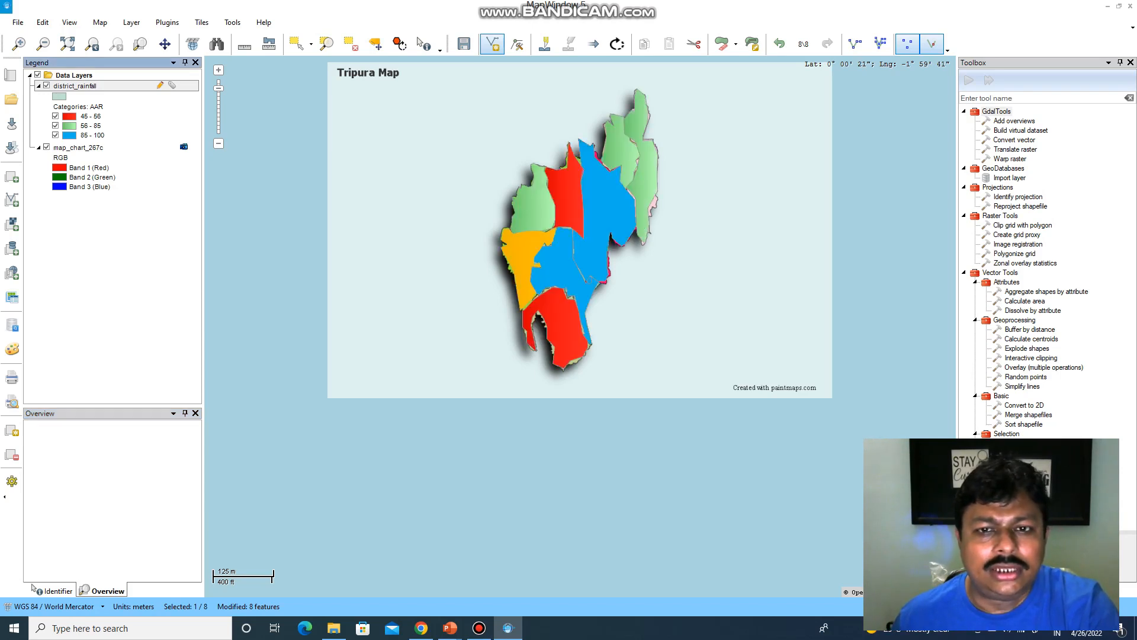